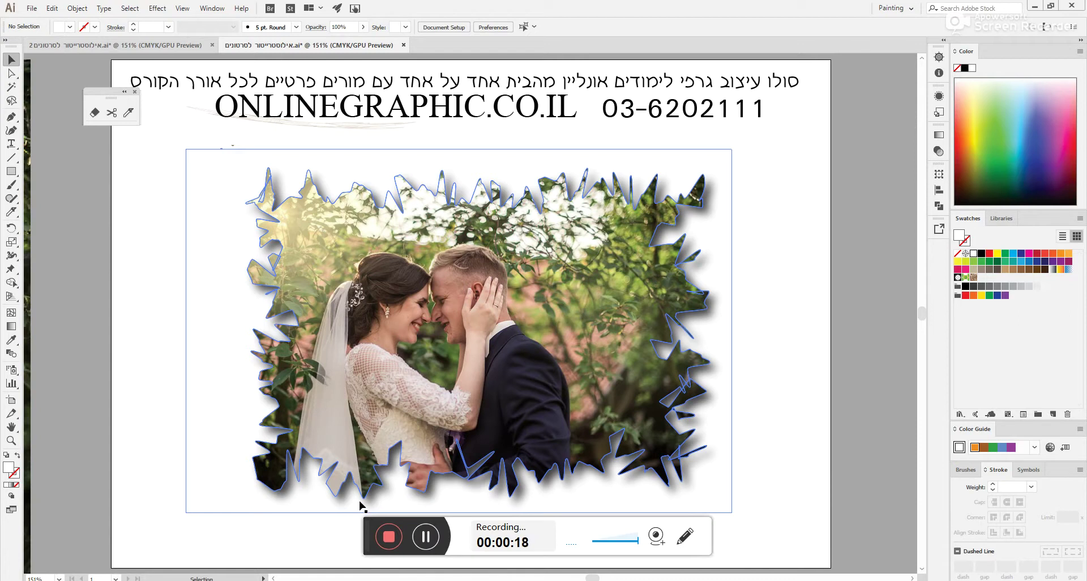
Step: Delete the existing jagged-edged wedding photo from the artboard
{"action": "left_click", "coordinate": [751, 285]}
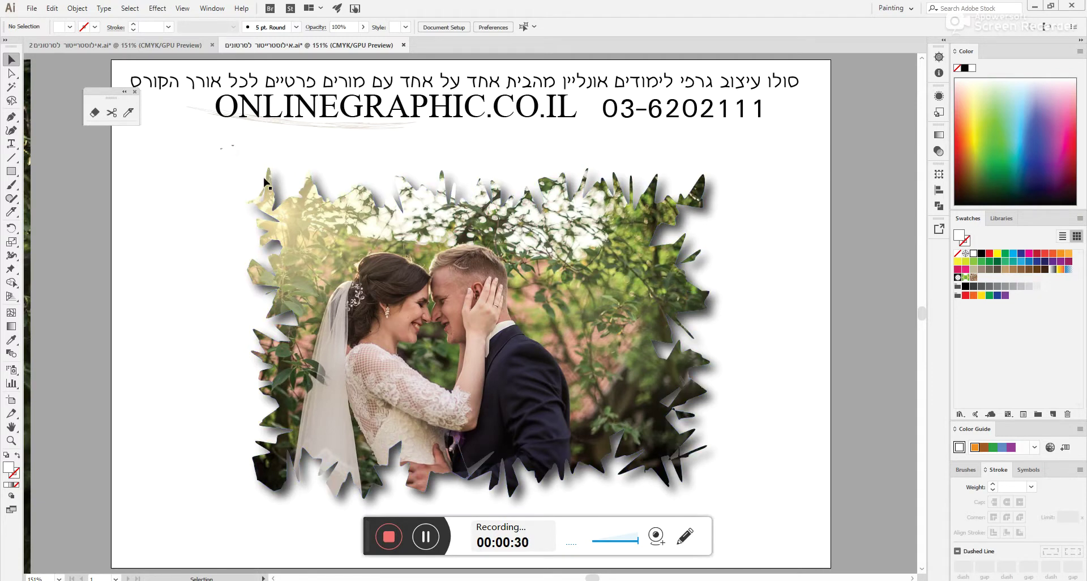
{"action": "left_click_drag", "start_coordinate": [271, 211], "coordinate": [761, 225]}
{"action": "key", "text": "Delete"}
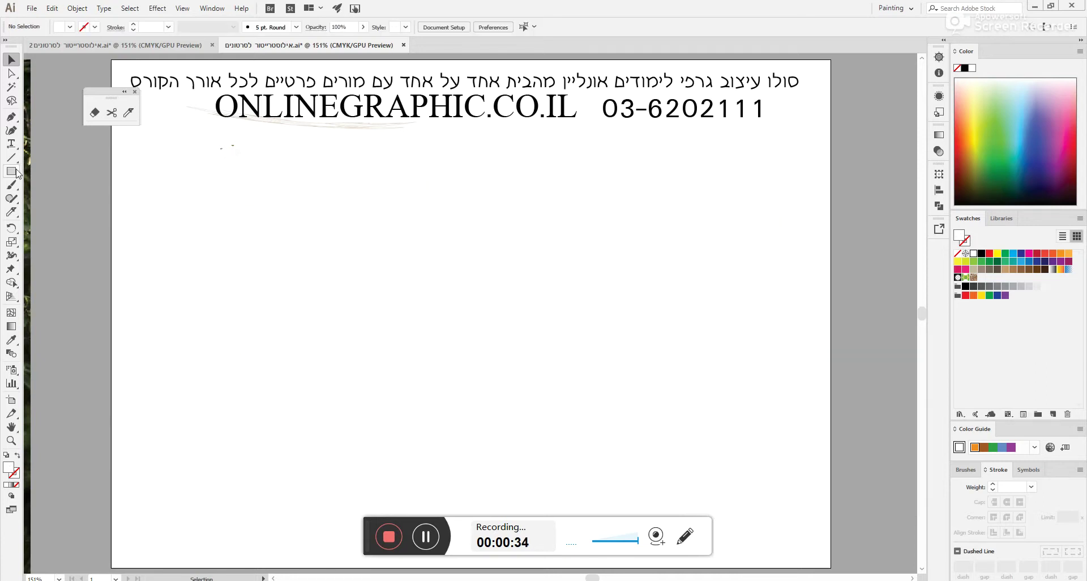
Step: Draw a rectangle about 189 × 112 mm in the middle of the artboard and fill it with light blue
{"action": "key", "text": "m"}
{"action": "left_click_drag", "start_coordinate": [273, 181], "coordinate": [731, 452]}
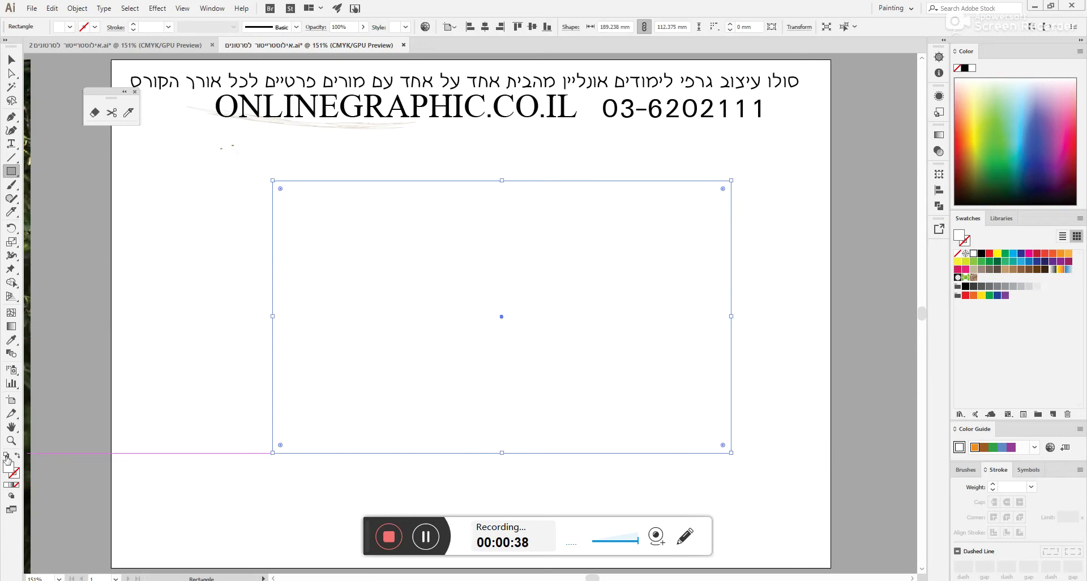
{"action": "left_click", "coordinate": [7, 454]}
{"action": "left_click", "coordinate": [1004, 153]}
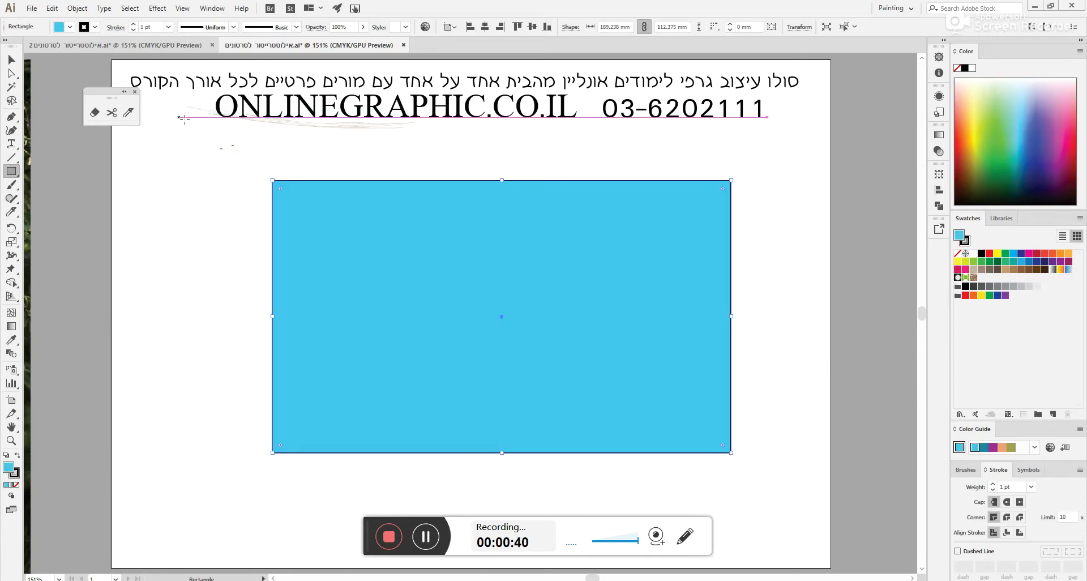
Step: Cut freehand wavy lines along all four edges of the blue rectangle with the Knife tool
{"action": "left_click", "coordinate": [129, 113]}
{"action": "mouse_move", "coordinate": [248, 150]}
{"action": "left_mouse_down"}
{"action": "mouse_move", "coordinate": [279, 189]}
{"action": "mouse_move", "coordinate": [385, 168]}
{"action": "mouse_move", "coordinate": [680, 187]}
{"action": "mouse_move", "coordinate": [748, 171]}
{"action": "mouse_move", "coordinate": [711, 201]}
{"action": "mouse_move", "coordinate": [755, 218]}
{"action": "mouse_move", "coordinate": [727, 278]}
{"action": "mouse_move", "coordinate": [730, 461]}
{"action": "left_mouse_up"}
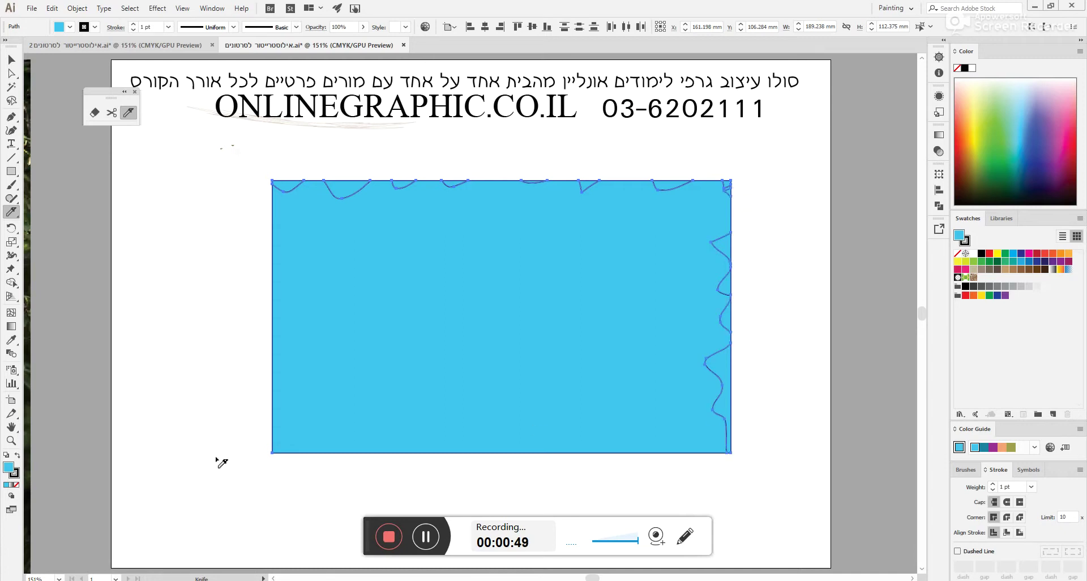
{"action": "mouse_move", "coordinate": [246, 468]}
{"action": "left_mouse_down"}
{"action": "mouse_move", "coordinate": [334, 430]}
{"action": "mouse_move", "coordinate": [720, 449]}
{"action": "mouse_move", "coordinate": [736, 460]}
{"action": "left_mouse_up"}
{"action": "mouse_move", "coordinate": [244, 170]}
{"action": "left_mouse_down"}
{"action": "mouse_move", "coordinate": [307, 194]}
{"action": "mouse_move", "coordinate": [282, 292]}
{"action": "mouse_move", "coordinate": [302, 365]}
{"action": "mouse_move", "coordinate": [300, 456]}
{"action": "mouse_move", "coordinate": [252, 481]}
{"action": "left_mouse_up"}
{"action": "left_click", "coordinate": [11, 60]}
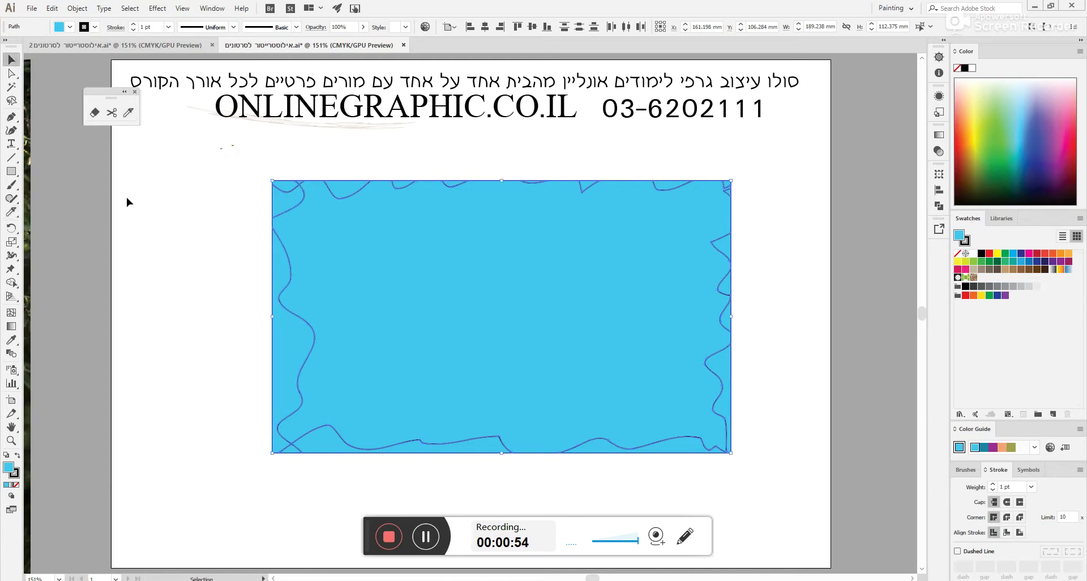
Step: Separate the large wavy centre piece, delete the leftover edge scraps, and place the piece back in the middle of the artboard
{"action": "left_click", "coordinate": [205, 304]}
{"action": "mouse_move", "coordinate": [538, 266]}
{"action": "left_mouse_down"}
{"action": "mouse_move", "coordinate": [244, 382]}
{"action": "mouse_move", "coordinate": [267, 417]}
{"action": "mouse_move", "coordinate": [117, 342]}
{"action": "left_mouse_up"}
{"action": "mouse_move", "coordinate": [253, 161]}
{"action": "left_mouse_down"}
{"action": "mouse_move", "coordinate": [704, 424]}
{"action": "mouse_move", "coordinate": [779, 483]}
{"action": "left_mouse_up"}
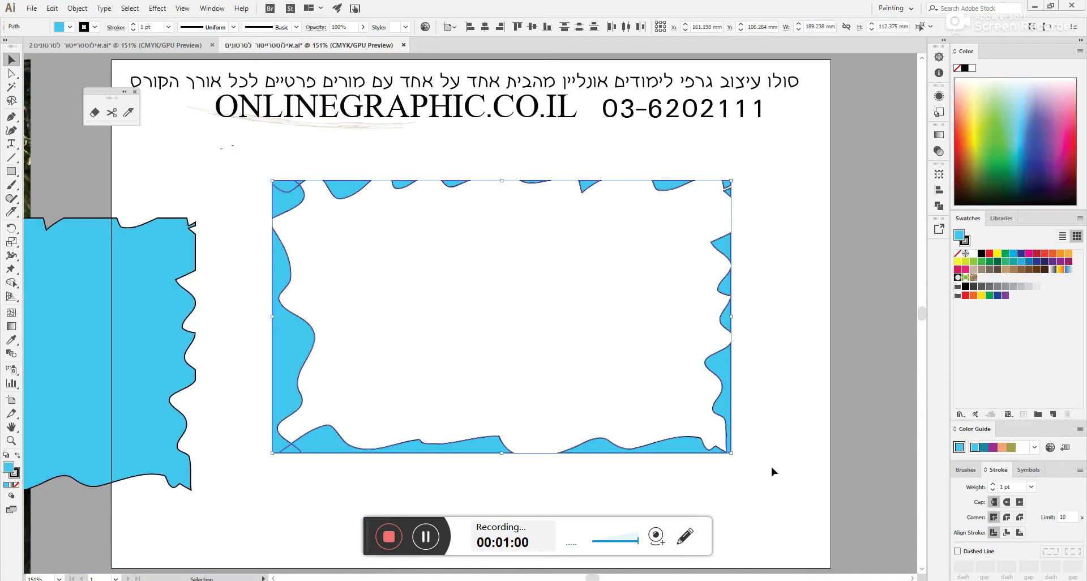
{"action": "key", "text": "Delete"}
{"action": "mouse_move", "coordinate": [126, 348]}
{"action": "left_mouse_down"}
{"action": "mouse_move", "coordinate": [650, 283]}
{"action": "mouse_move", "coordinate": [645, 306]}
{"action": "mouse_move", "coordinate": [626, 315]}
{"action": "left_mouse_up"}
{"action": "left_click_drag", "start_coordinate": [503, 360], "coordinate": [515, 362]}
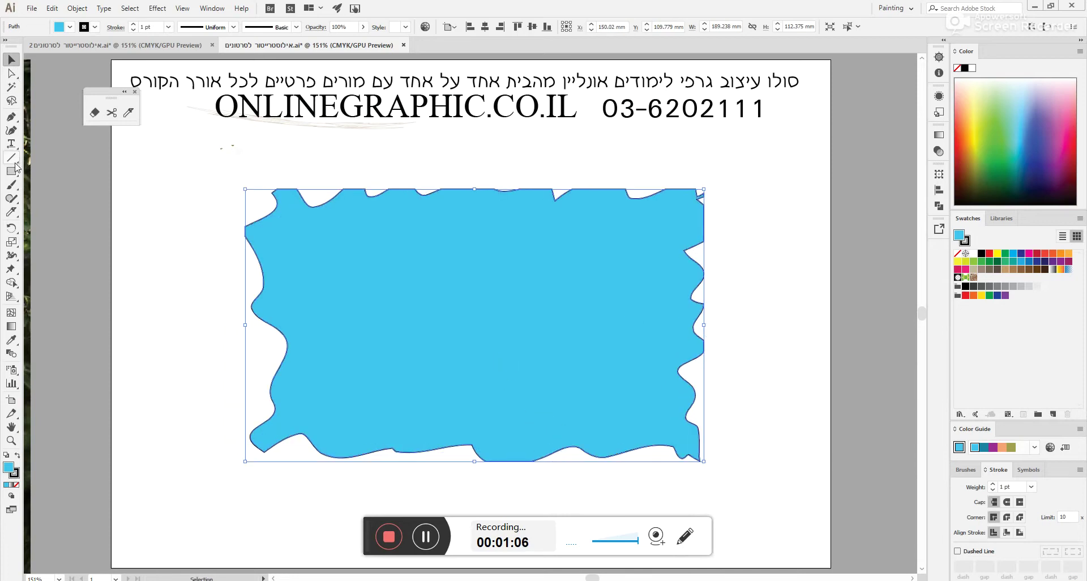
Step: Apply the Roughen effect to the blue shape with smooth points and a detail of 12 per inch, and expand its appearance
{"action": "left_click_drag", "start_coordinate": [14, 214], "coordinate": [54, 240]}
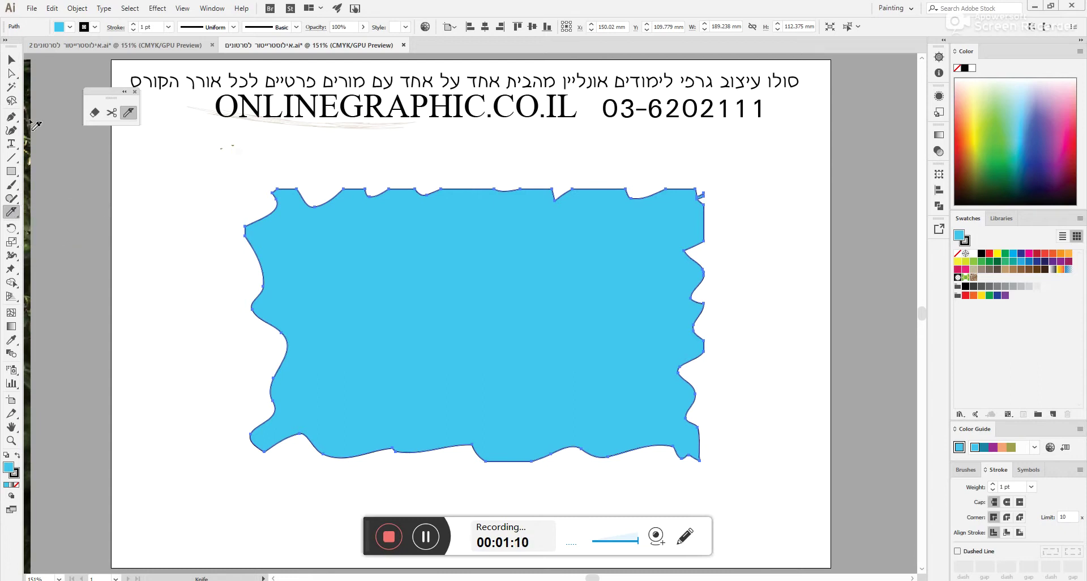
{"action": "left_click", "coordinate": [15, 66]}
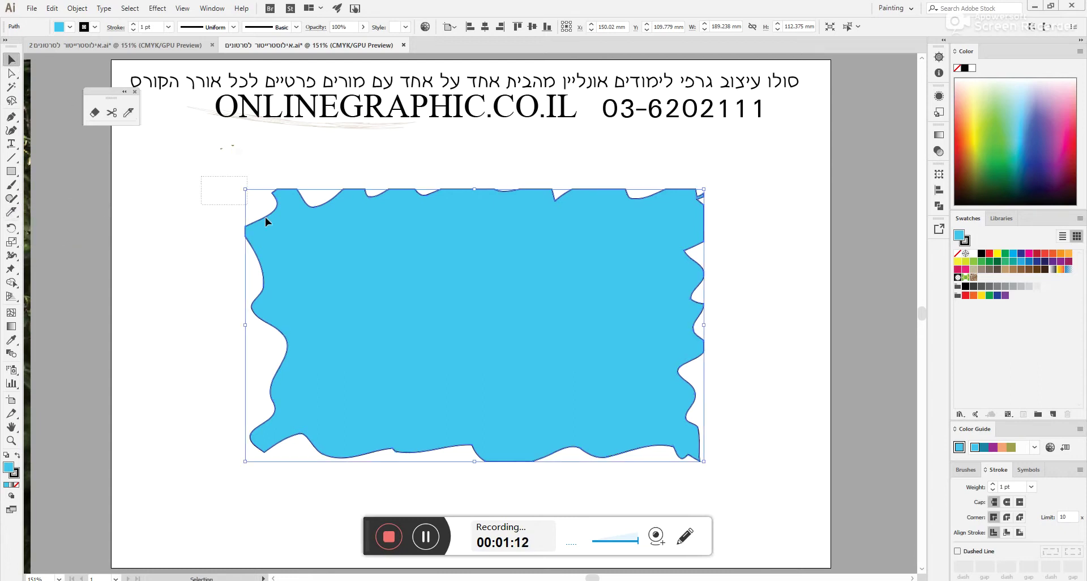
{"action": "left_click", "coordinate": [161, 8]}
{"action": "mouse_move", "coordinate": [179, 136]}
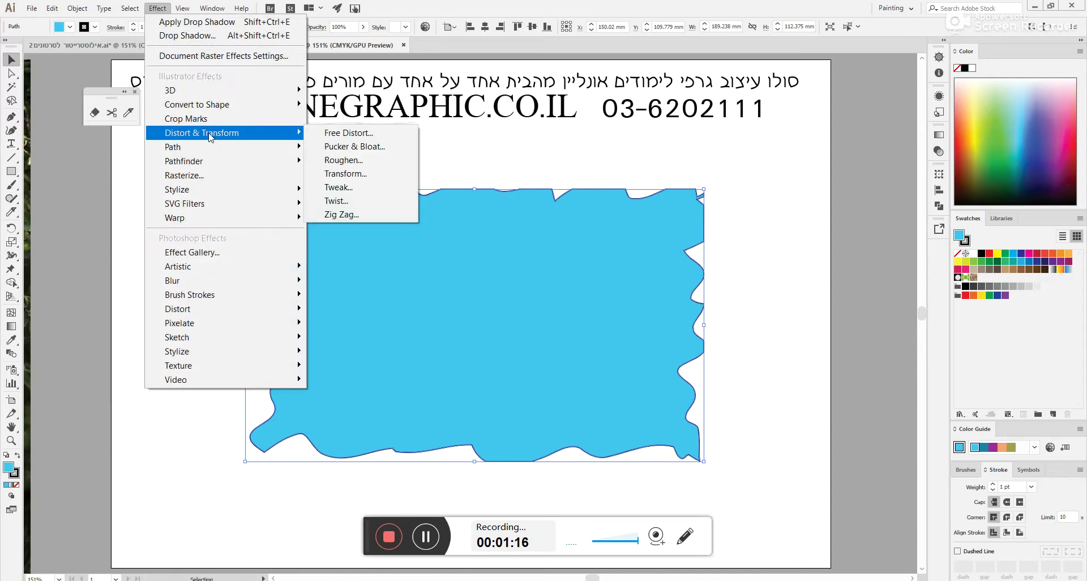
{"action": "left_click", "coordinate": [343, 160]}
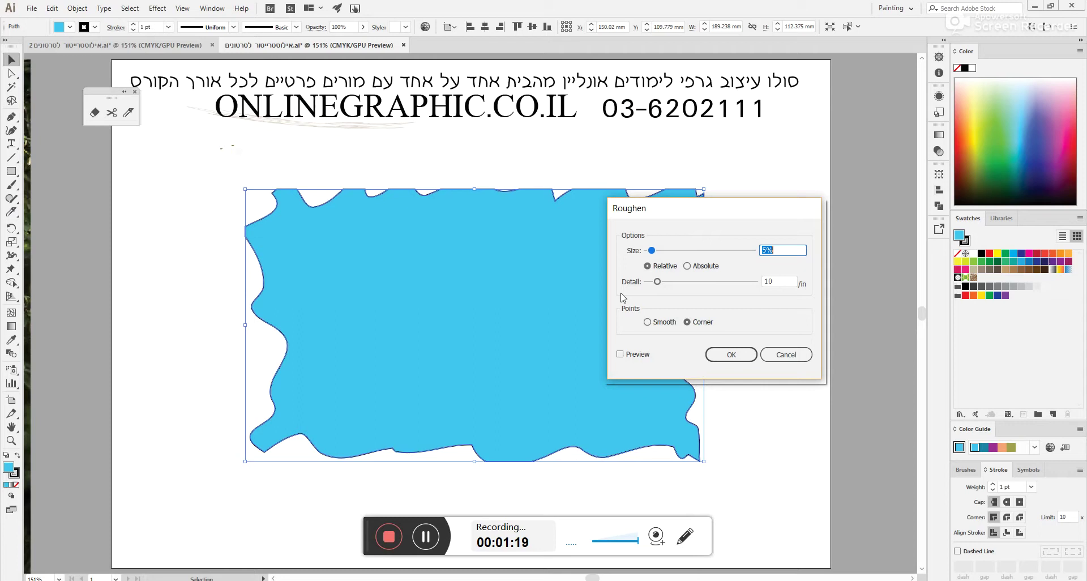
{"action": "left_click", "coordinate": [638, 355]}
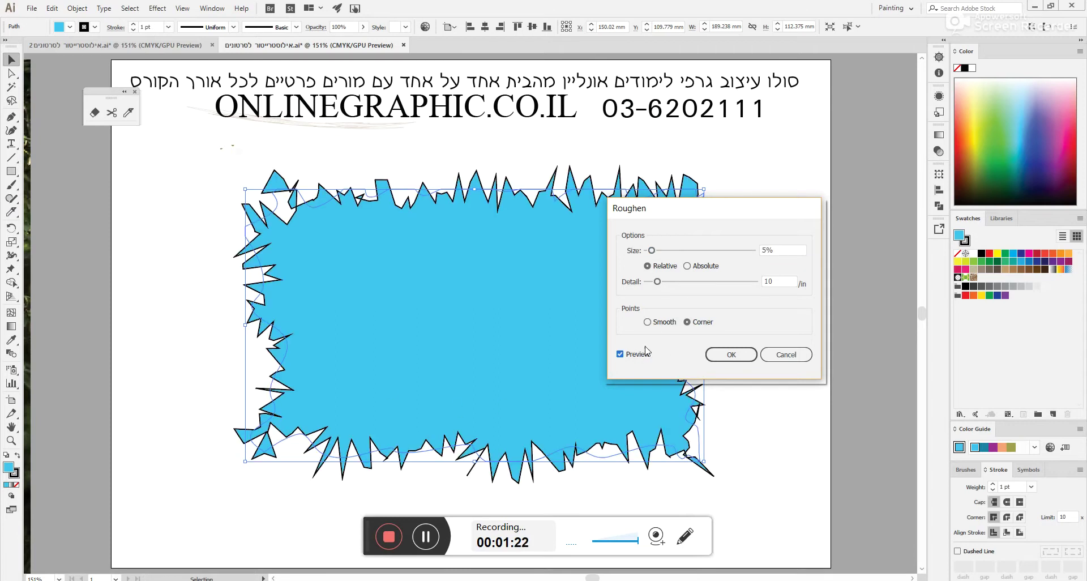
{"action": "left_click", "coordinate": [656, 323]}
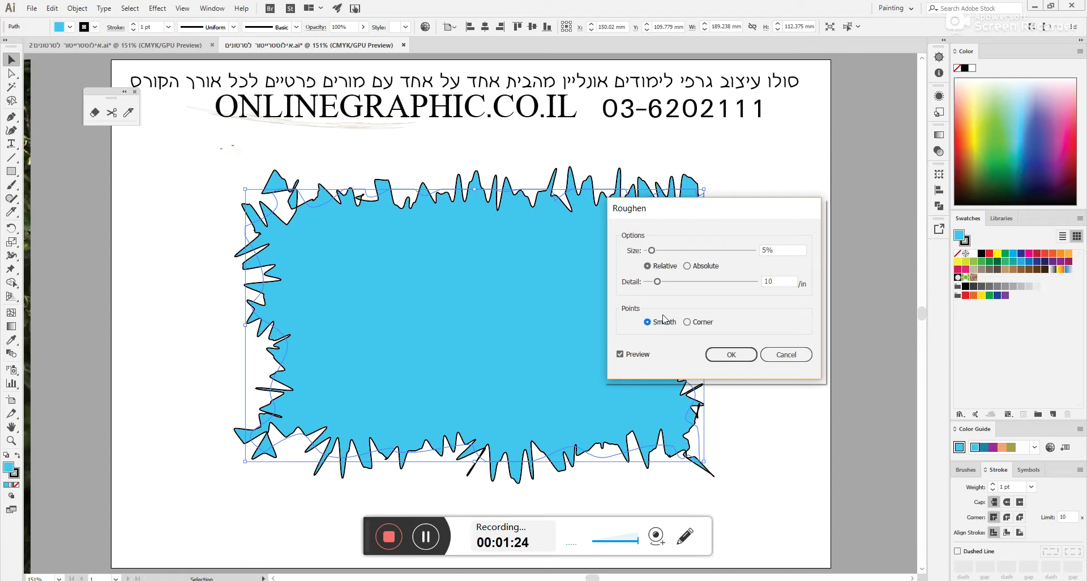
{"action": "left_click_drag", "start_coordinate": [657, 282], "coordinate": [660, 283]}
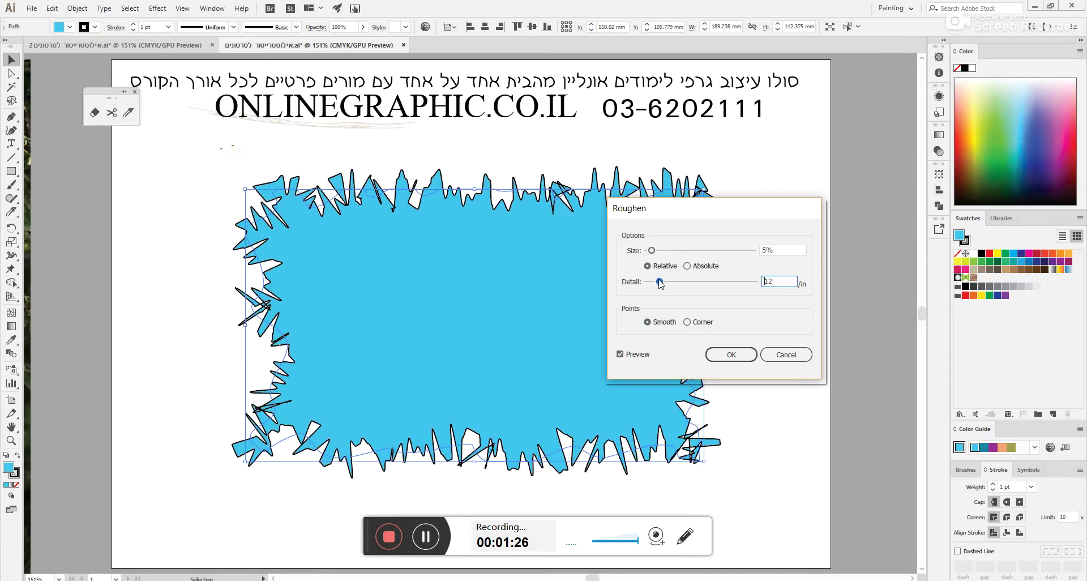
{"action": "left_click_drag", "start_coordinate": [651, 250], "coordinate": [653, 251]}
{"action": "left_click", "coordinate": [730, 354]}
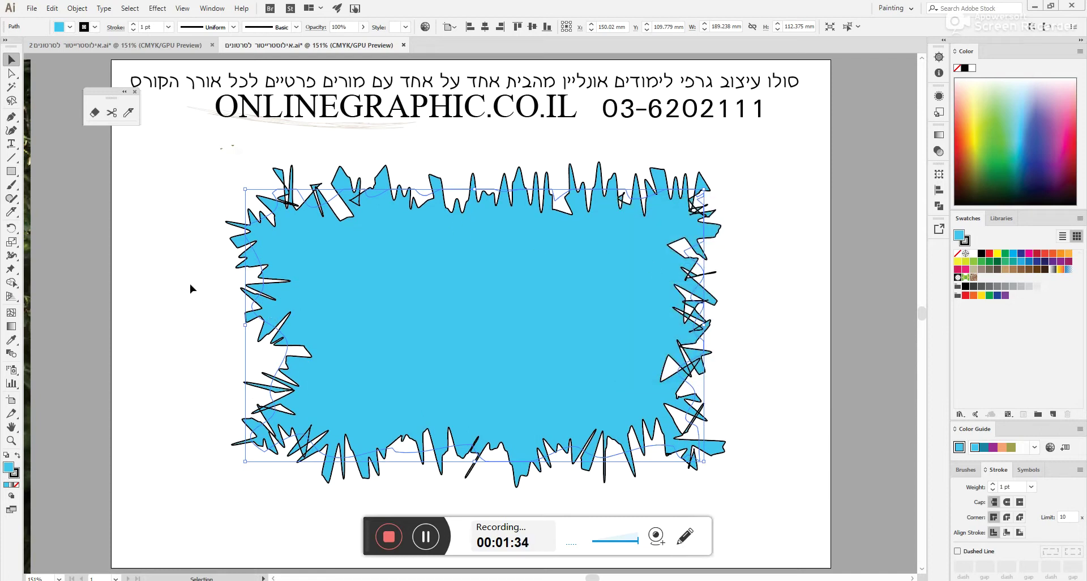
{"action": "left_click", "coordinate": [77, 9]}
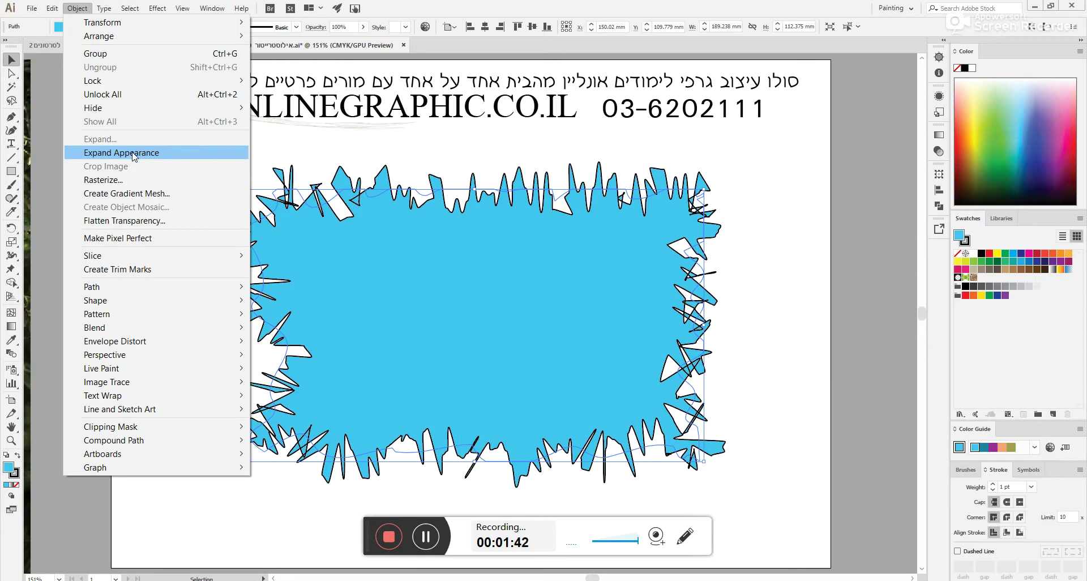
{"action": "left_click", "coordinate": [134, 154]}
Step: Move the wedding photo behind the blue shape and scale it down to about 208 × 135 mm so it surrounds the shape
{"action": "left_click_drag", "start_coordinate": [32, 306], "coordinate": [676, 330]}
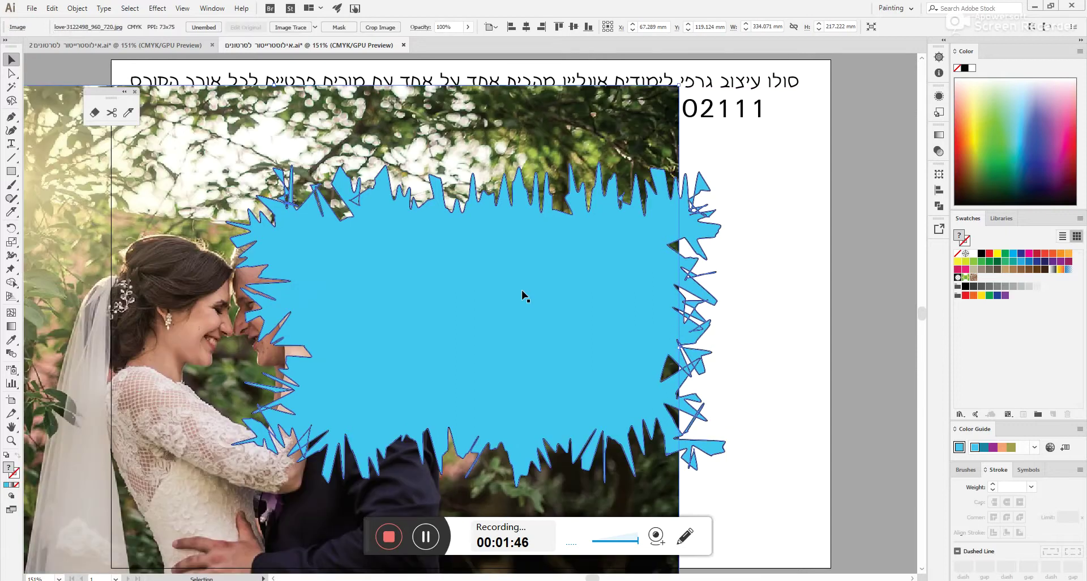
{"action": "key", "text": "ctrl+1"}
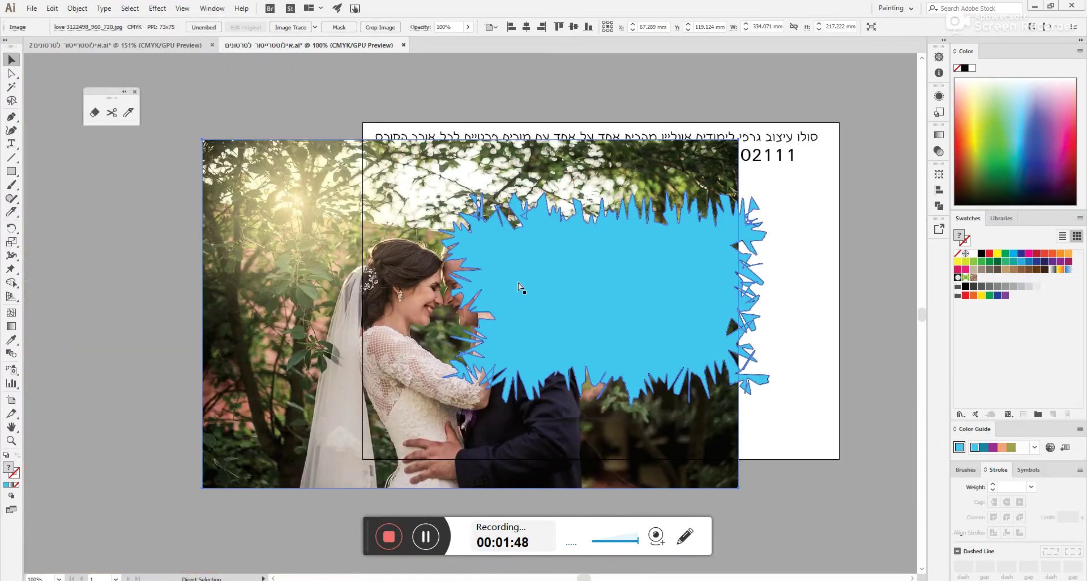
{"action": "left_click_drag", "start_coordinate": [345, 248], "coordinate": [478, 228]}
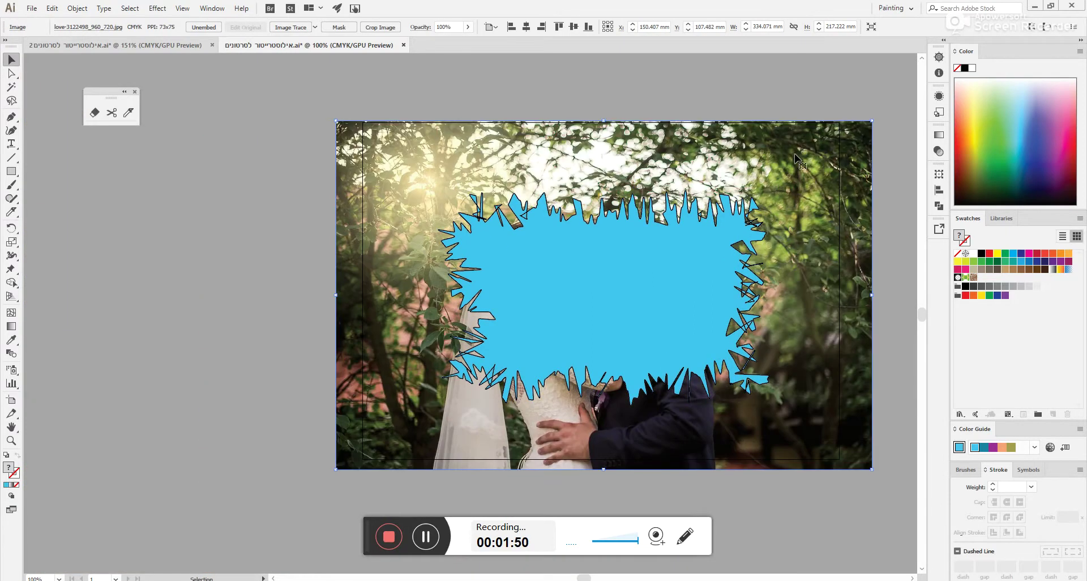
{"action": "left_click_drag", "start_coordinate": [871, 121], "coordinate": [789, 188]}
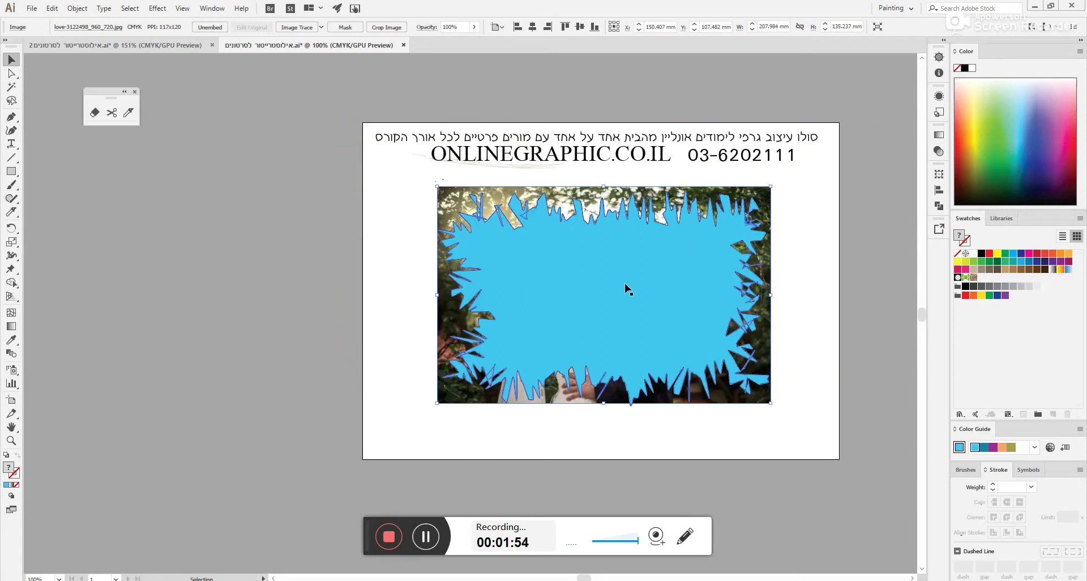
{"action": "key", "text": "ctrl+0"}
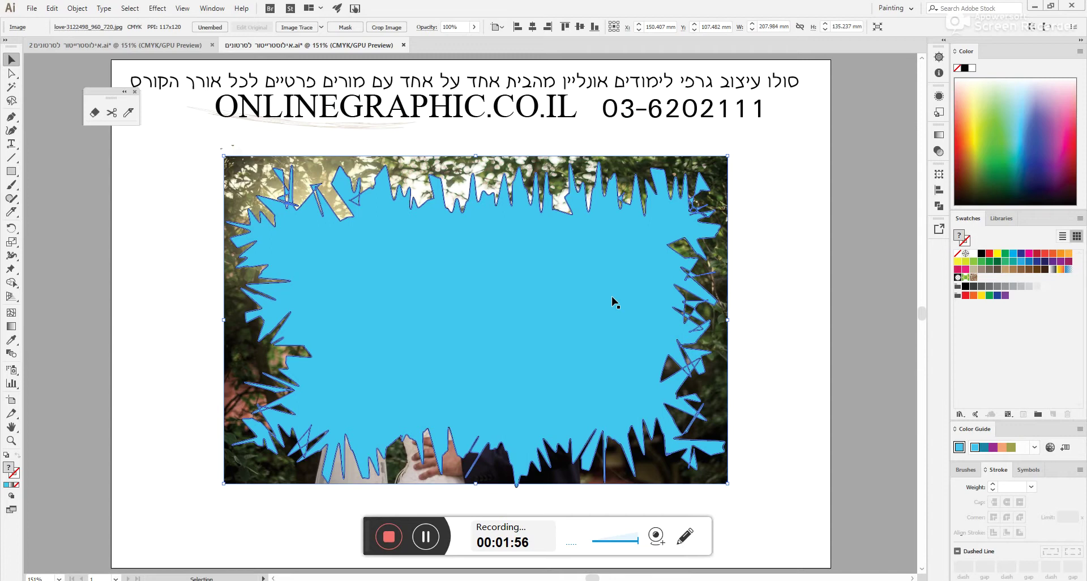
Step: Delete the tiny stray marks beside the photo's upper-left corner
{"action": "left_click_drag", "start_coordinate": [232, 150], "coordinate": [233, 152]}
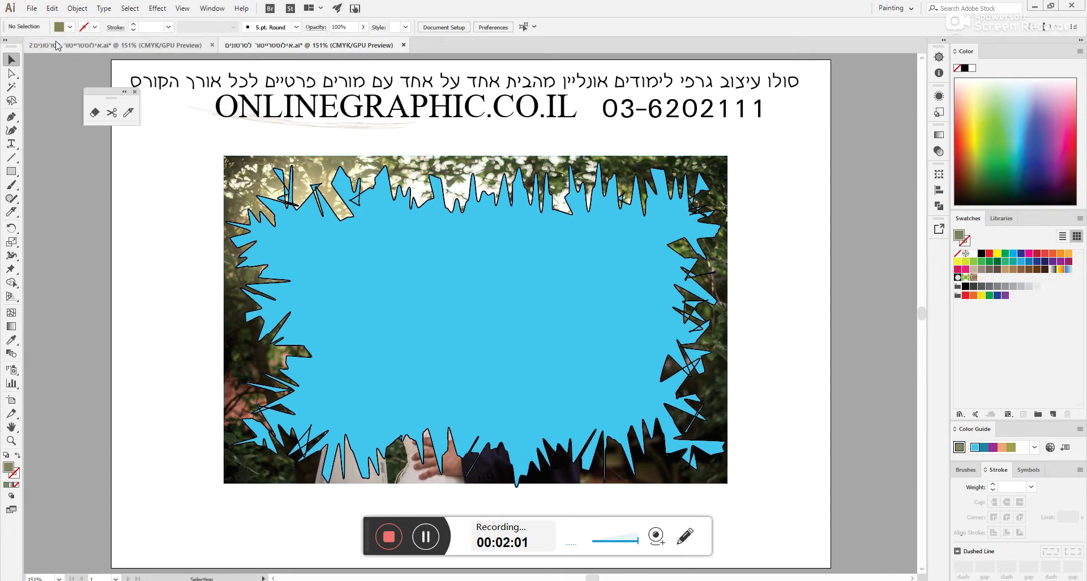
{"action": "left_click", "coordinate": [32, 8]}
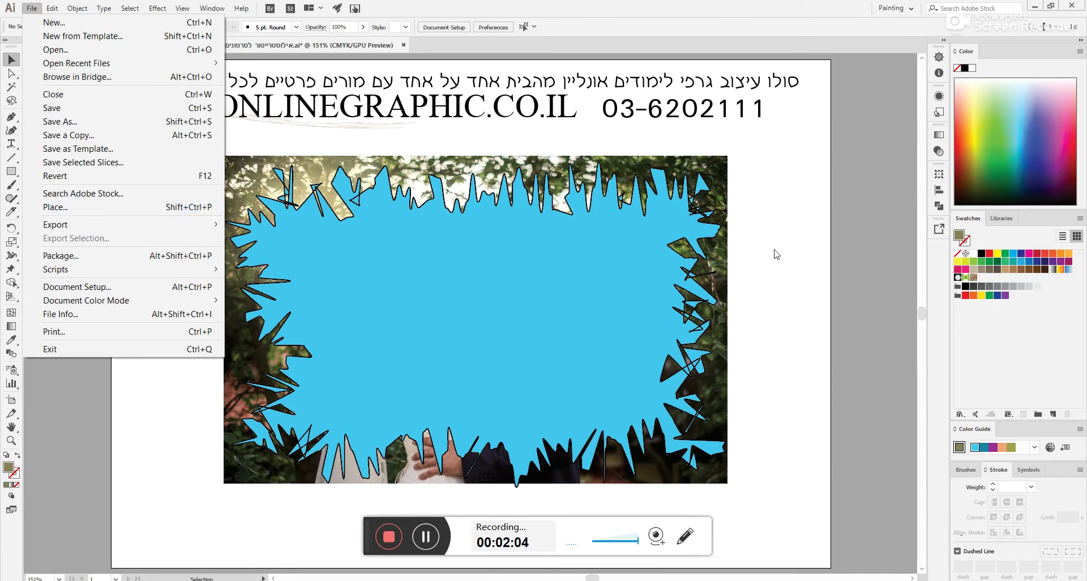
{"action": "left_click", "coordinate": [801, 194]}
Step: Make a clipping mask from the blue shape and the photo, accepting the complex mask object
{"action": "left_click_drag", "start_coordinate": [729, 199], "coordinate": [572, 242]}
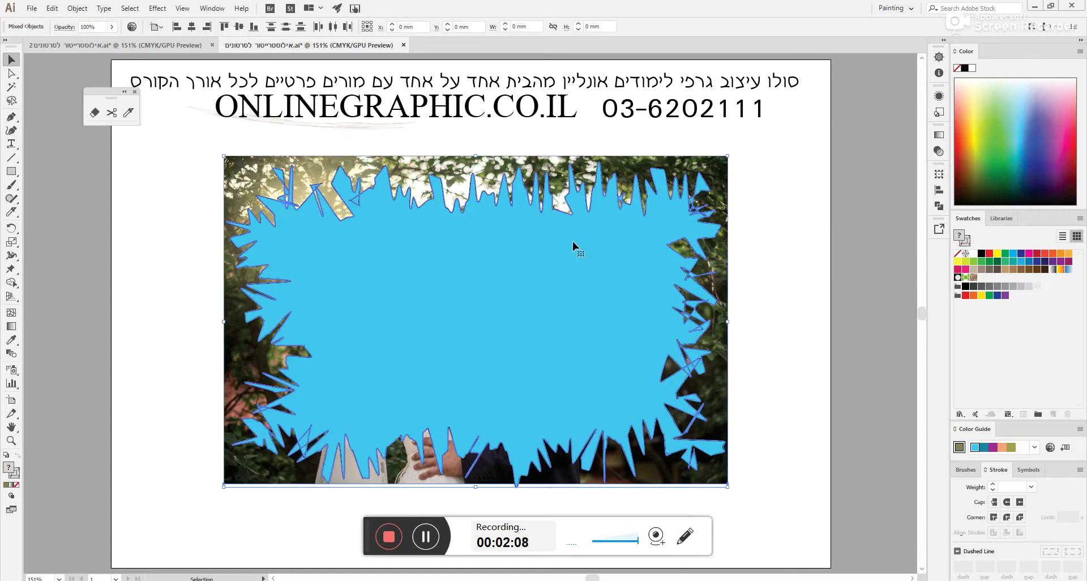
{"action": "right_click", "coordinate": [572, 241]}
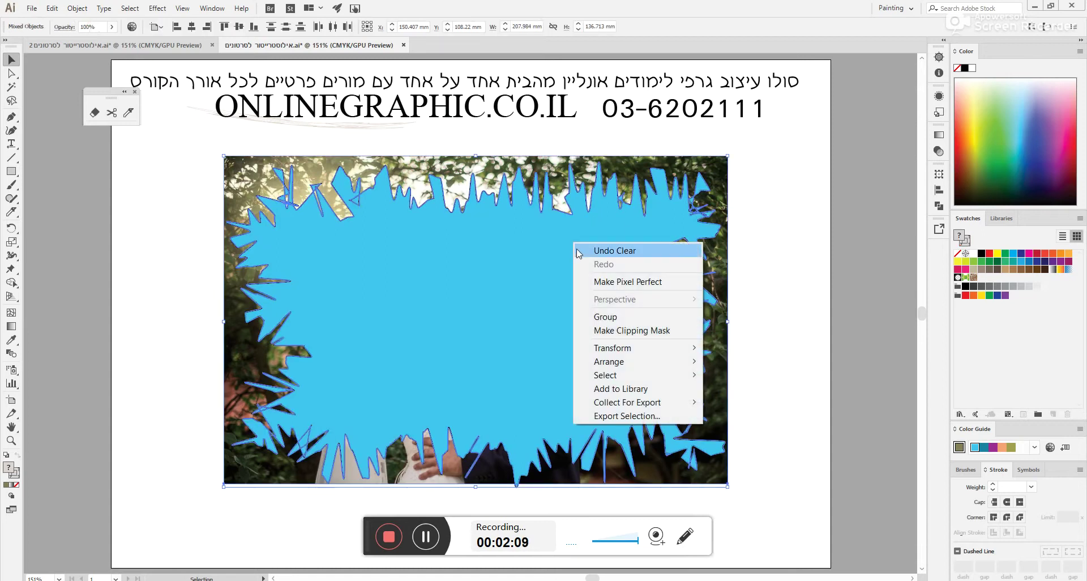
{"action": "left_click", "coordinate": [617, 331]}
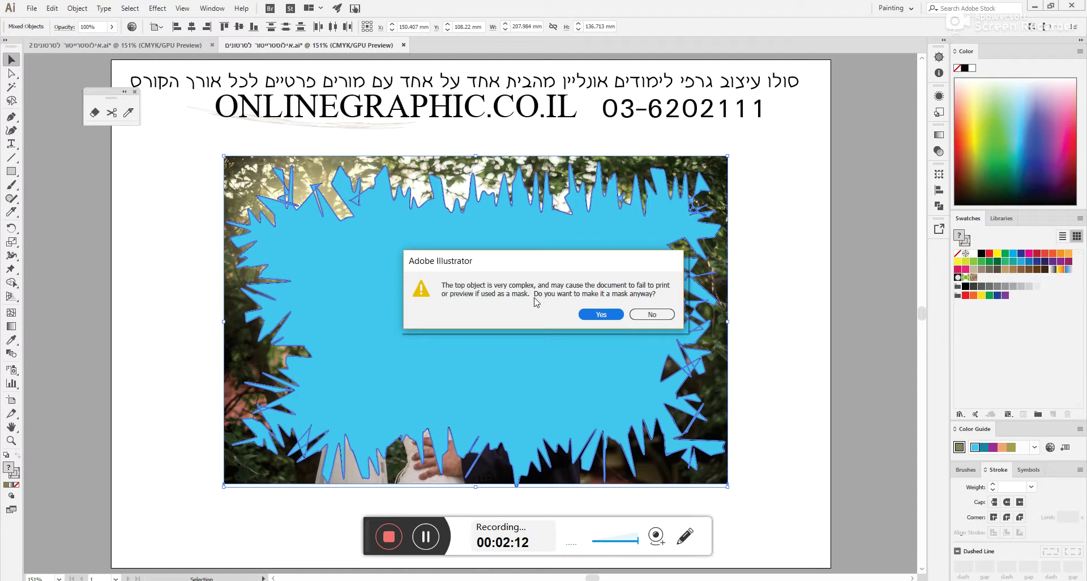
{"action": "left_click", "coordinate": [615, 315]}
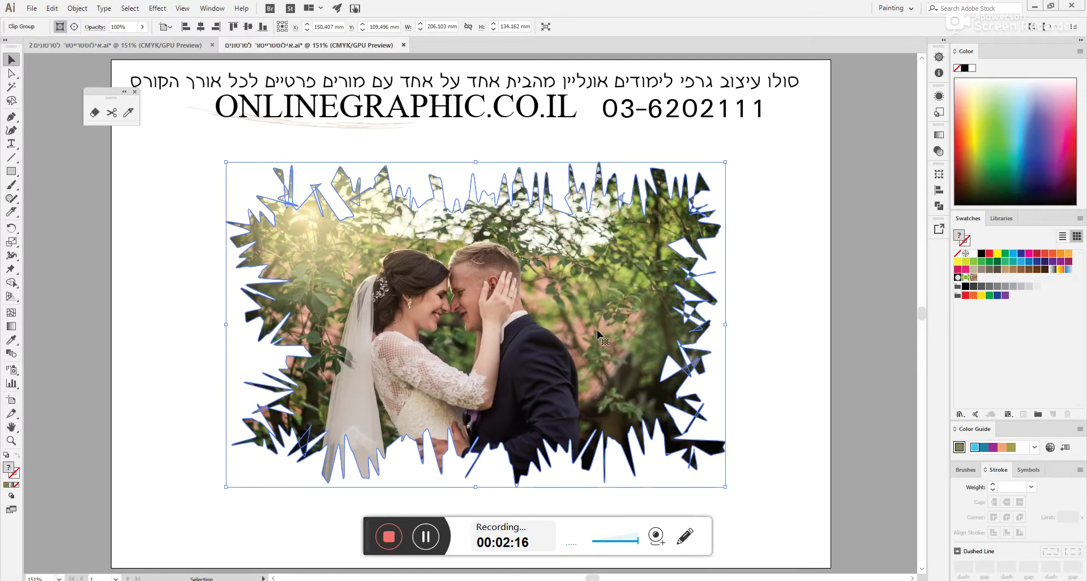
{"action": "left_click", "coordinate": [181, 319]}
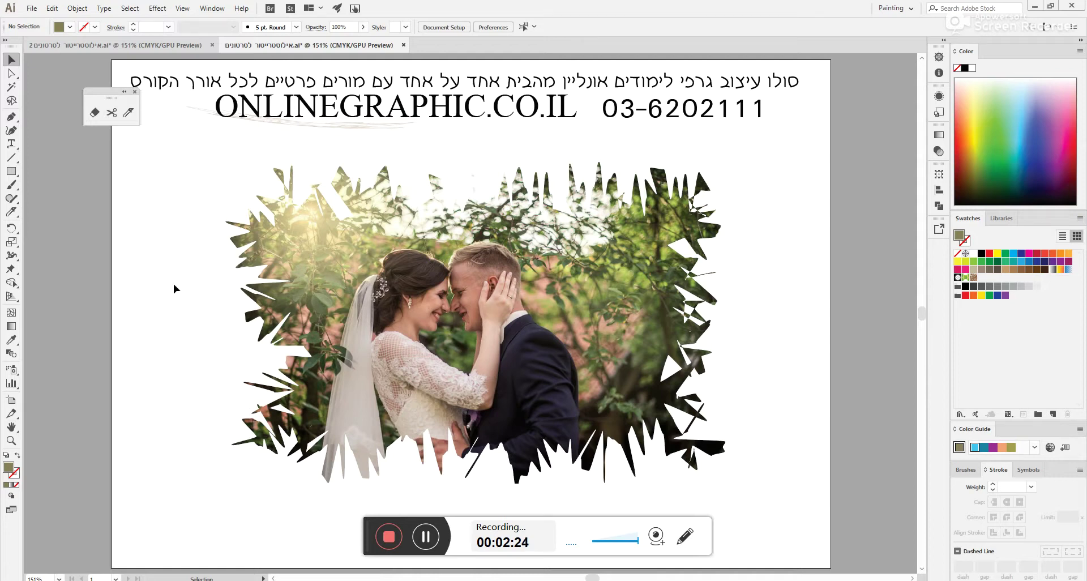
Step: Start a Drop Shadow effect on the clipped photo with the preview on
{"action": "left_click_drag", "start_coordinate": [162, 173], "coordinate": [275, 229]}
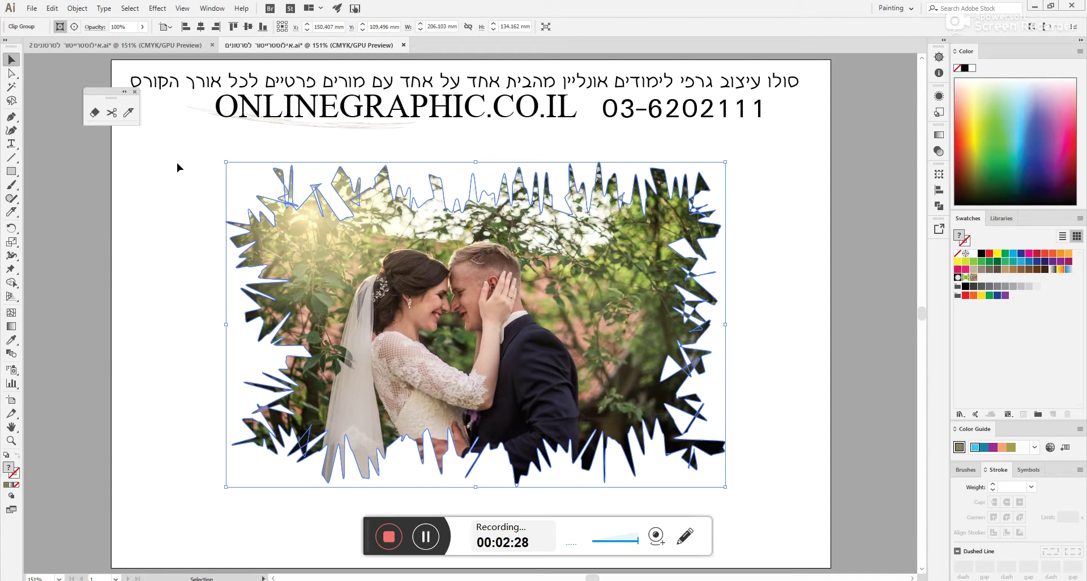
{"action": "left_click", "coordinate": [155, 10]}
{"action": "mouse_move", "coordinate": [181, 189]}
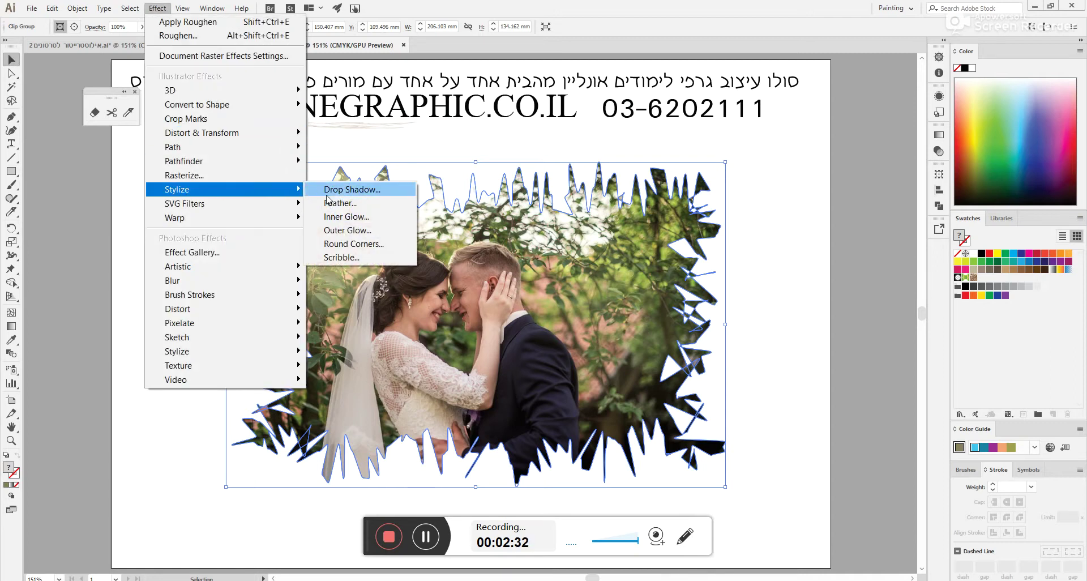
{"action": "left_click", "coordinate": [339, 192]}
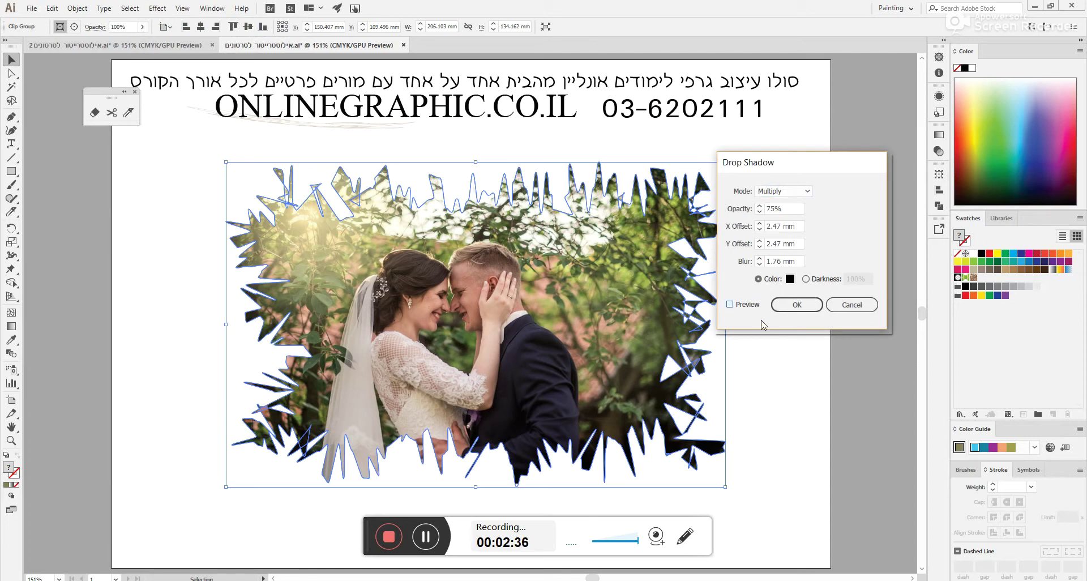
{"action": "key", "text": "alt+p"}
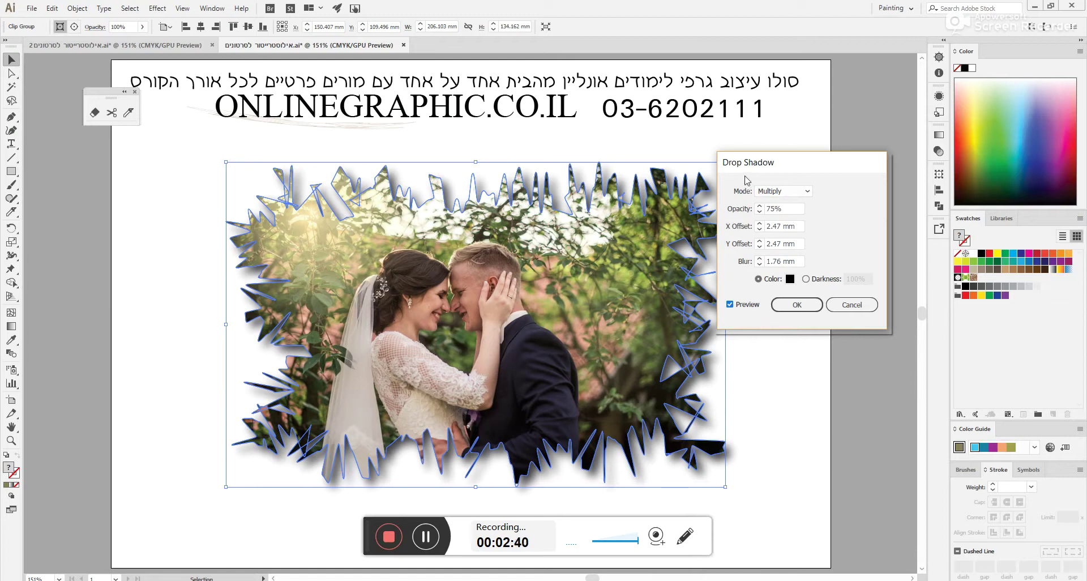
Step: Set the drop shadow's blend mode to Normal and its blur to 2 mm
{"action": "left_click", "coordinate": [778, 193]}
{"action": "left_click", "coordinate": [780, 204]}
{"action": "key", "text": "Up"}
{"action": "key", "text": "Up"}
{"action": "left_click", "coordinate": [760, 264]}
{"action": "left_click", "coordinate": [760, 265]}
{"action": "left_click", "coordinate": [760, 265]}
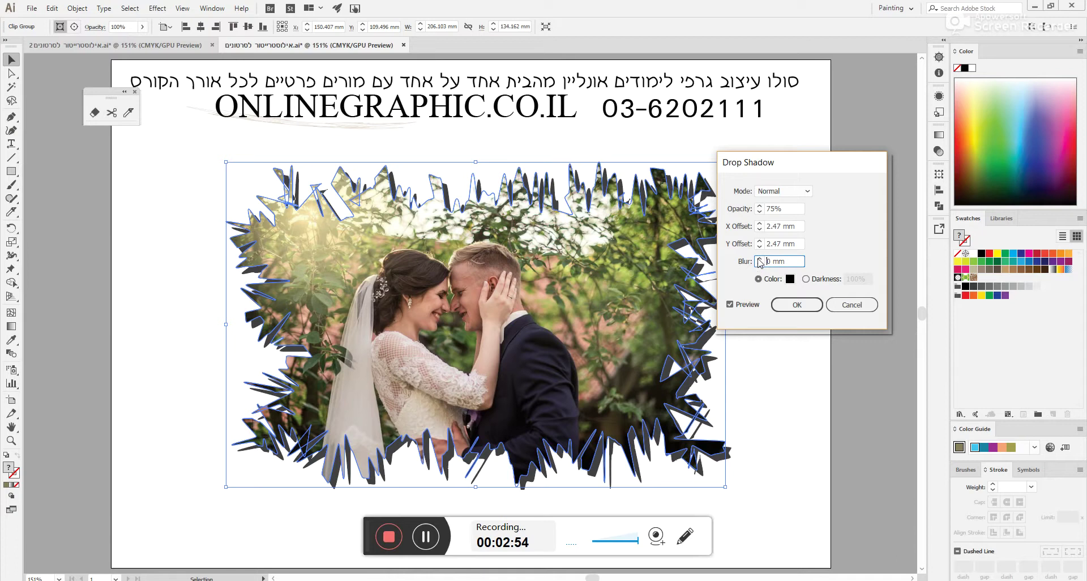
{"action": "left_click", "coordinate": [760, 264]}
{"action": "left_click", "coordinate": [759, 259]}
{"action": "left_click", "coordinate": [759, 258]}
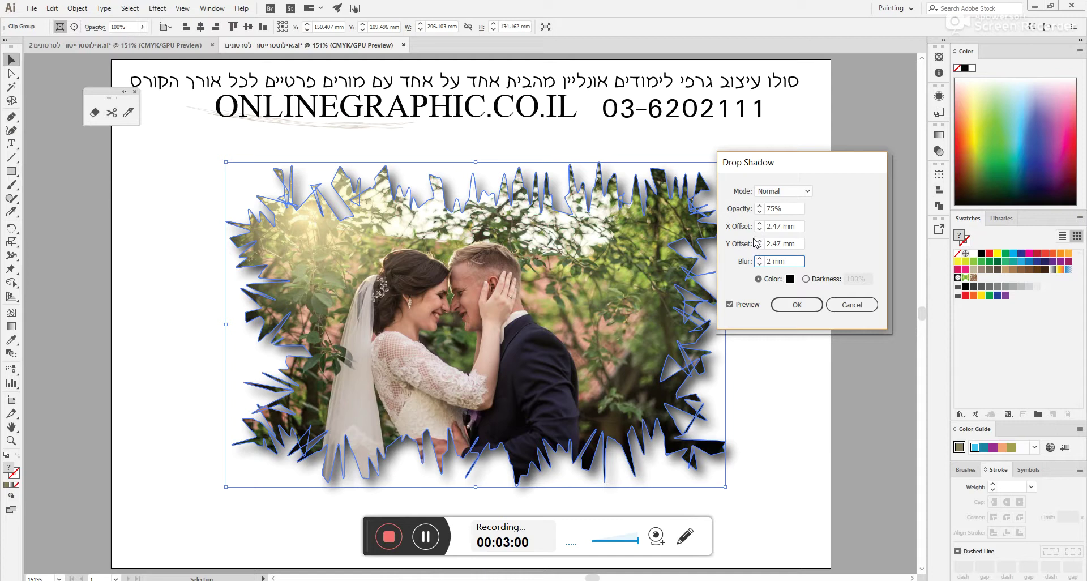
Step: Set the drop shadow's X offset to 6 mm and Y offset to 4 mm, apply the effect and deselect the photo
{"action": "left_click", "coordinate": [761, 229]}
{"action": "left_click", "coordinate": [759, 224]}
{"action": "left_click", "coordinate": [760, 224]}
{"action": "left_click", "coordinate": [759, 224]}
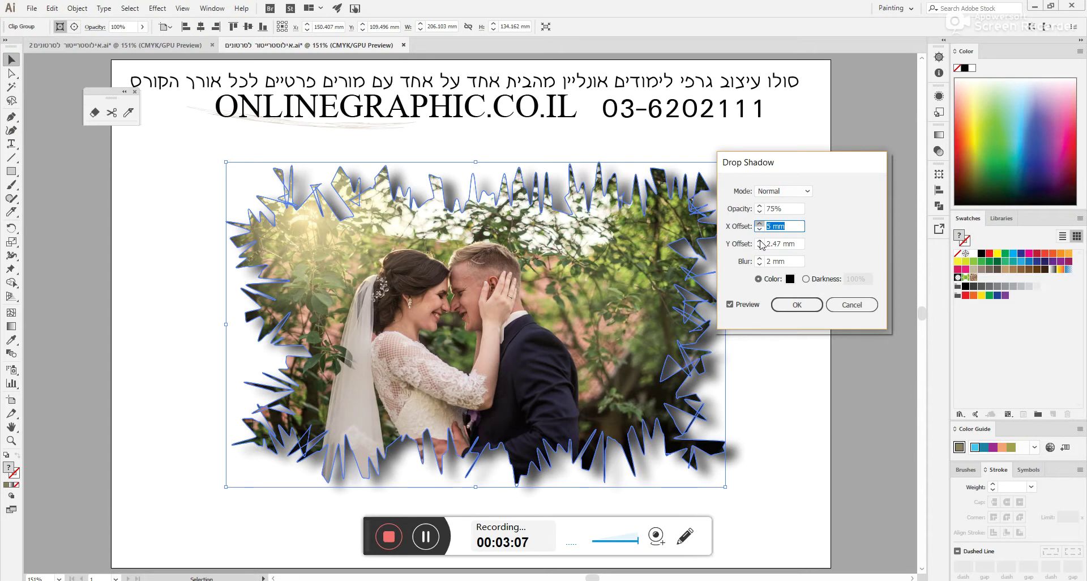
{"action": "left_click", "coordinate": [762, 245]}
{"action": "left_click", "coordinate": [760, 240]}
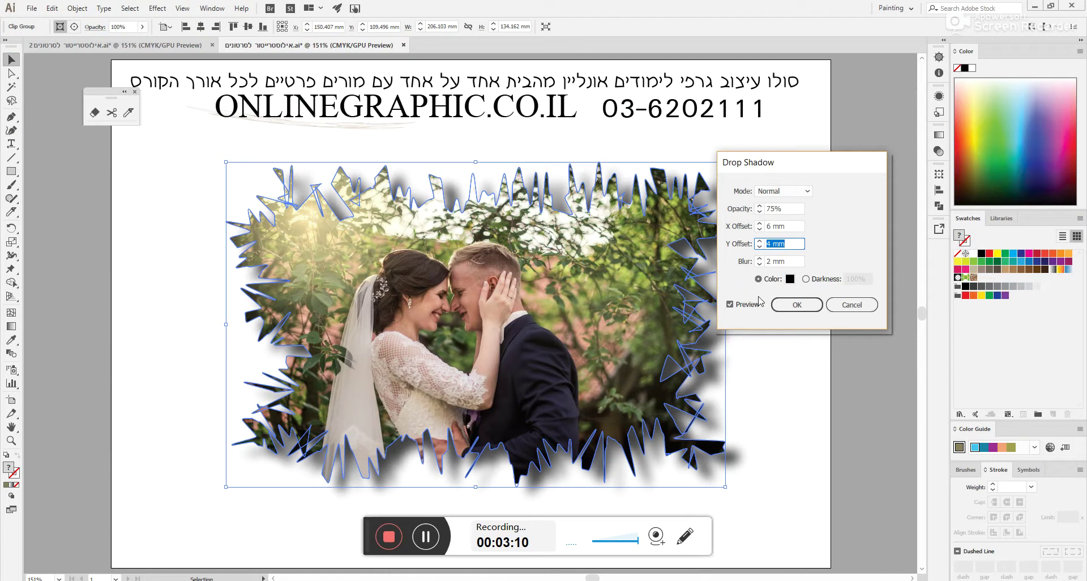
{"action": "left_click", "coordinate": [796, 306]}
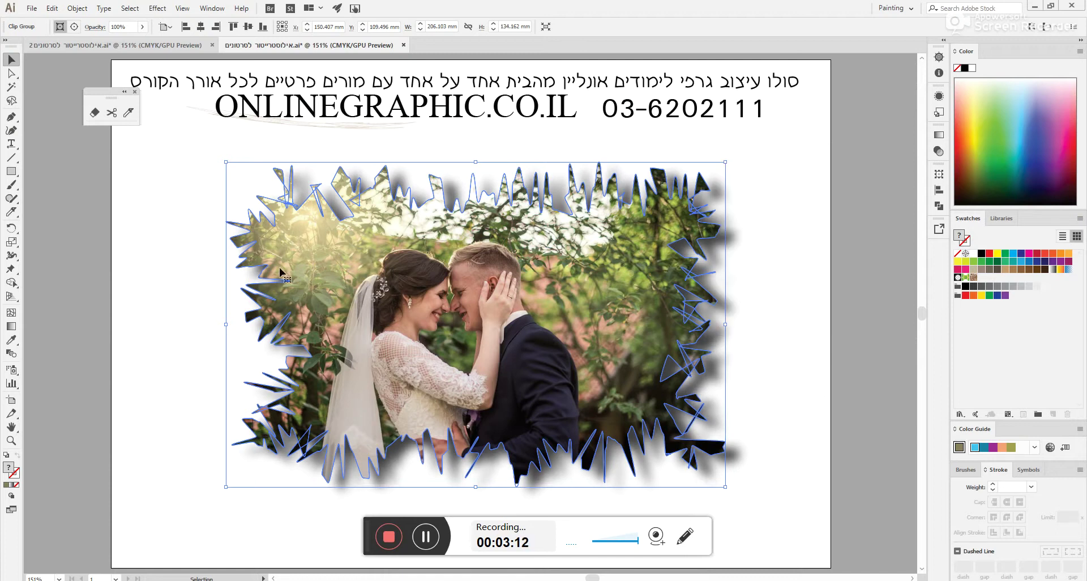
{"action": "left_click", "coordinate": [112, 405]}
{"action": "key", "text": "z"}
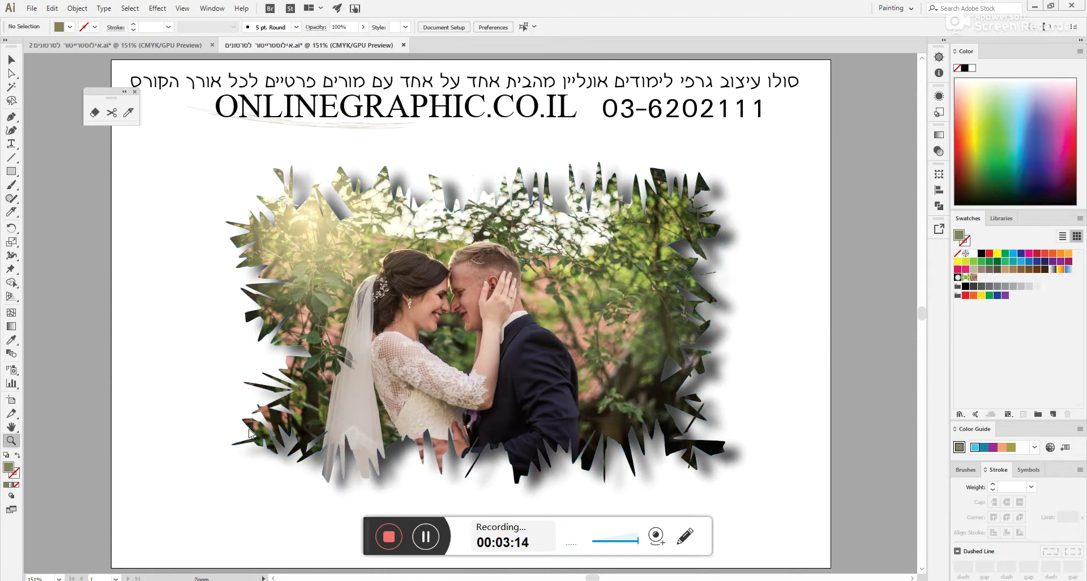
{"action": "left_click", "coordinate": [506, 342]}
{"action": "left_click", "coordinate": [442, 268]}
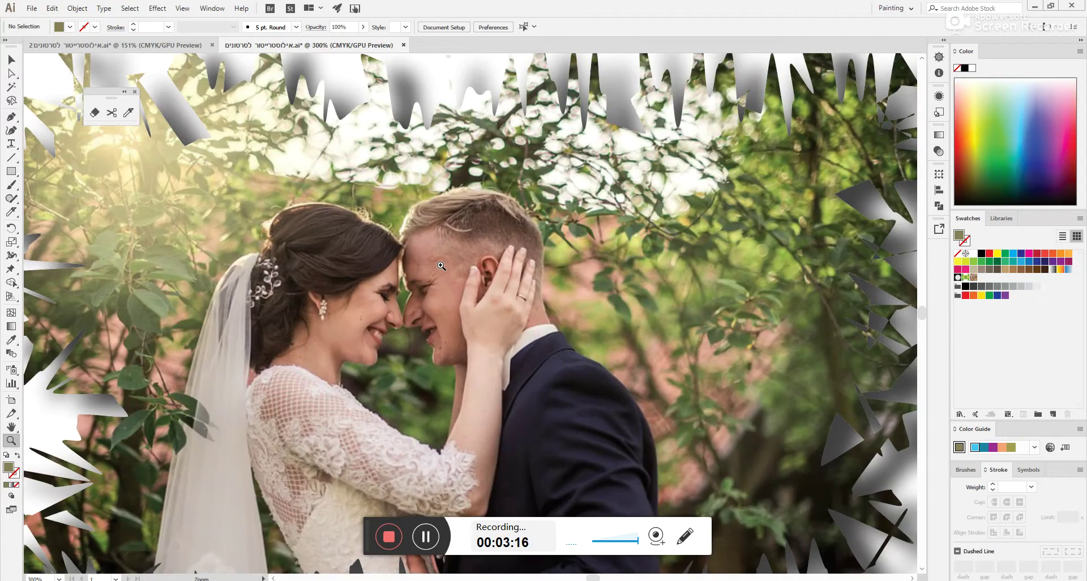
{"action": "key", "text": "ctrl+0"}
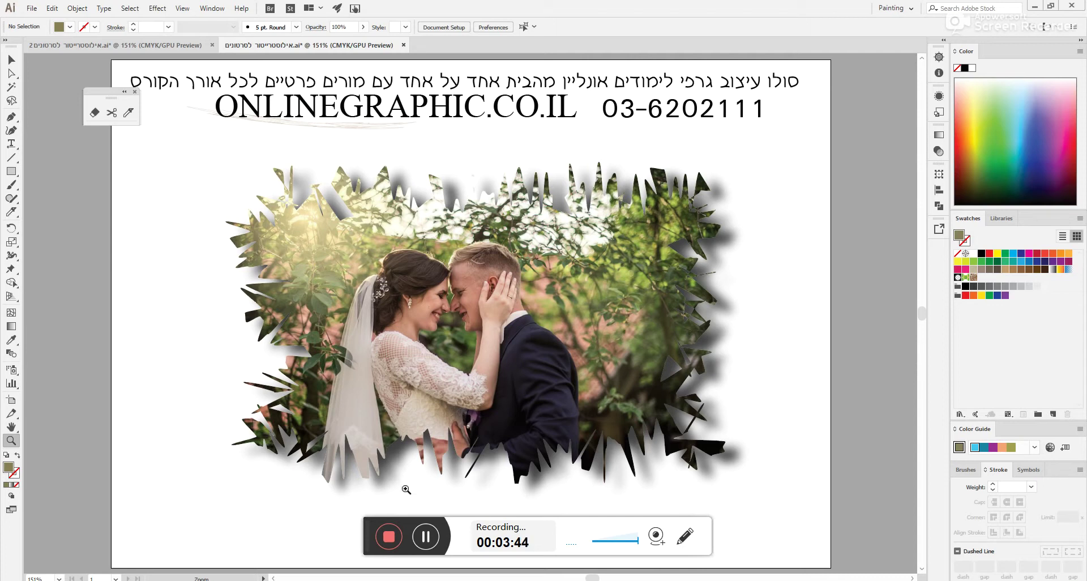
{"action": "left_click", "coordinate": [404, 525]}
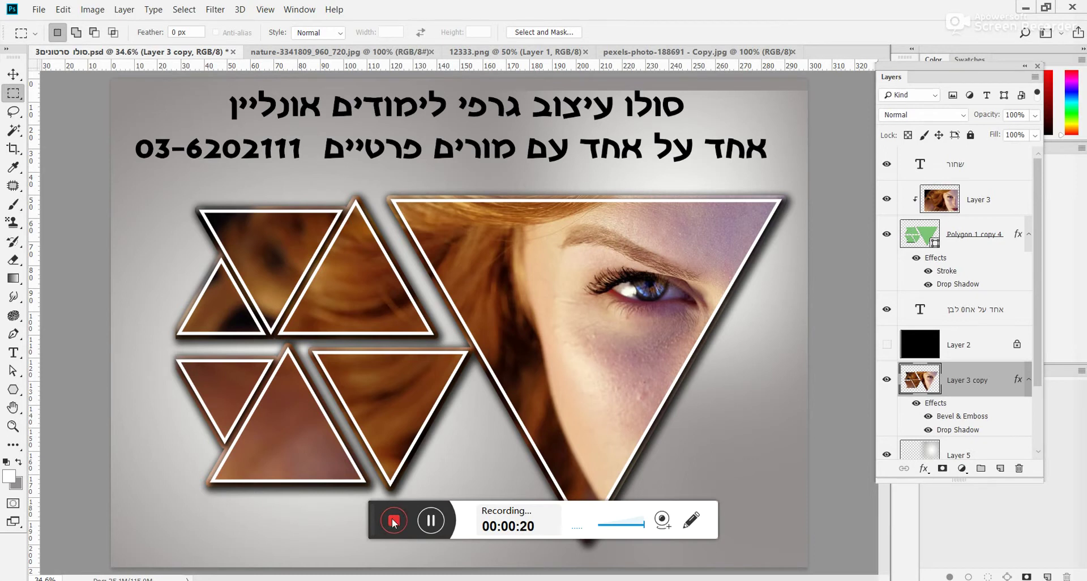
{"action": "left_click_drag", "start_coordinate": [370, 516], "coordinate": [654, 16]}
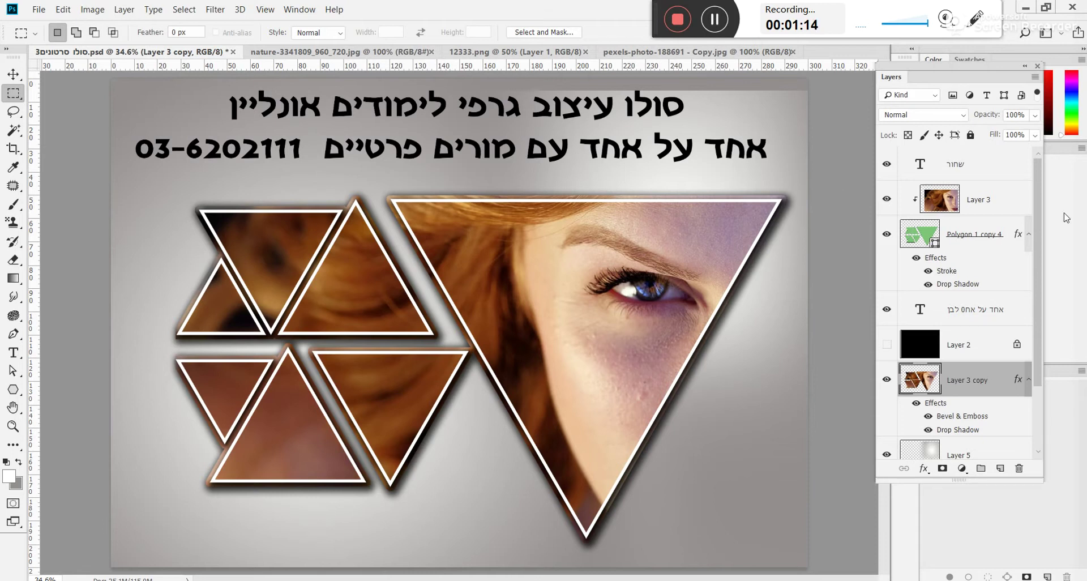
Step: In the Photoshop document, delete Layer 3, the Polygon 1 copy 4 shape, the white text layer and Layer 3 copy
{"action": "left_click", "coordinate": [994, 198]}
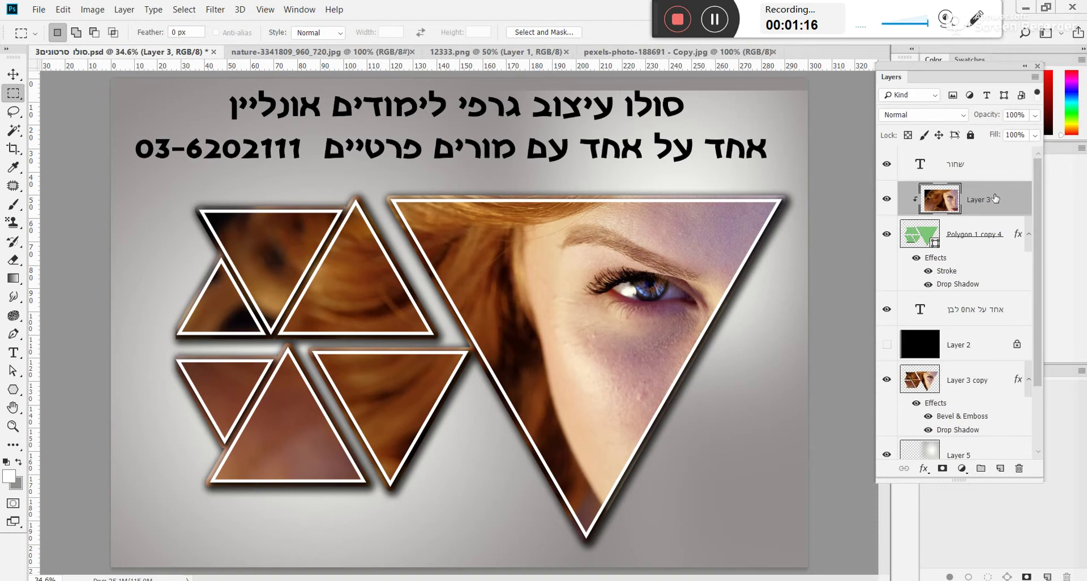
{"action": "key", "text": "Delete"}
{"action": "key", "text": "Delete"}
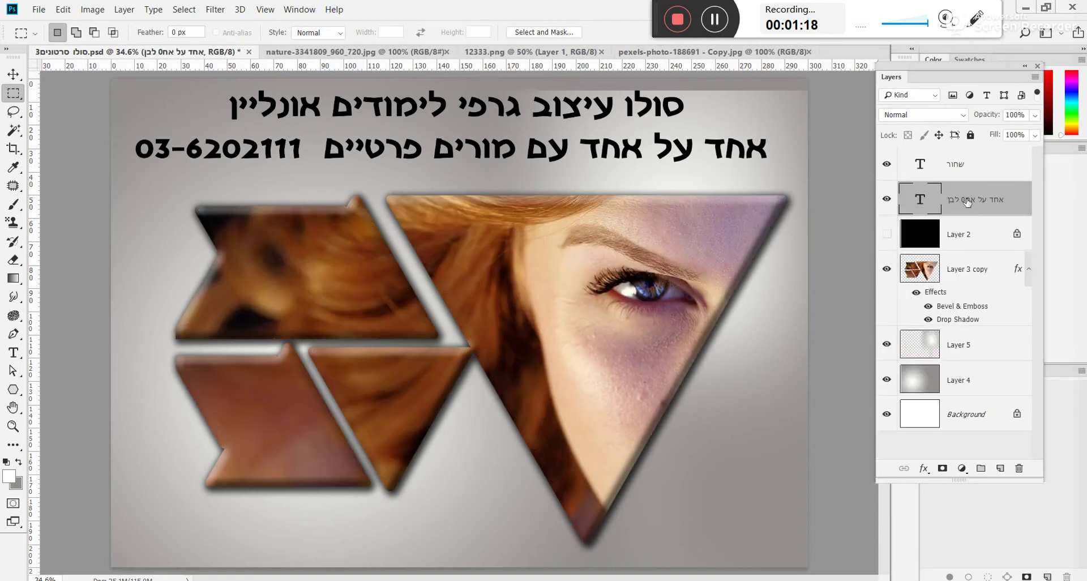
{"action": "key", "text": "Delete"}
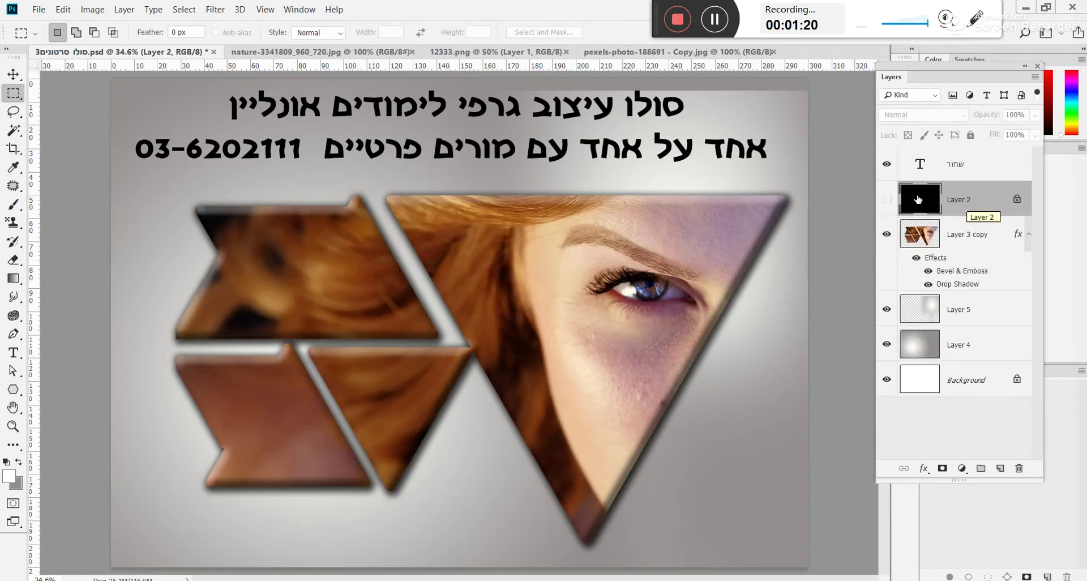
{"action": "left_click", "coordinate": [981, 239]}
{"action": "key", "text": "Delete"}
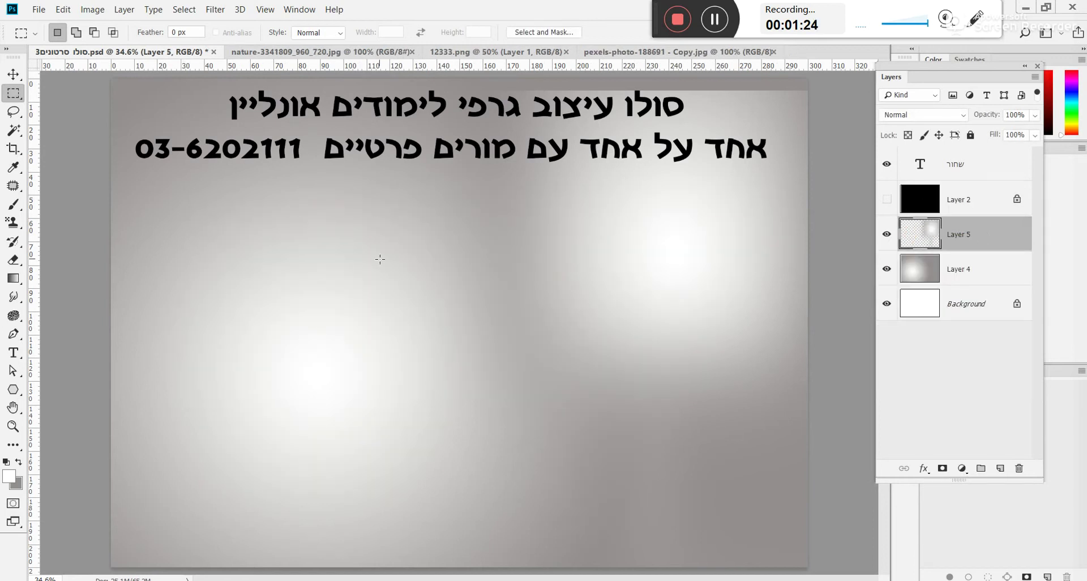
Step: Merge the two gradient background layers, Layer 5 and Layer 4, into one layer
{"action": "left_click", "coordinate": [988, 271], "text": "shift"}
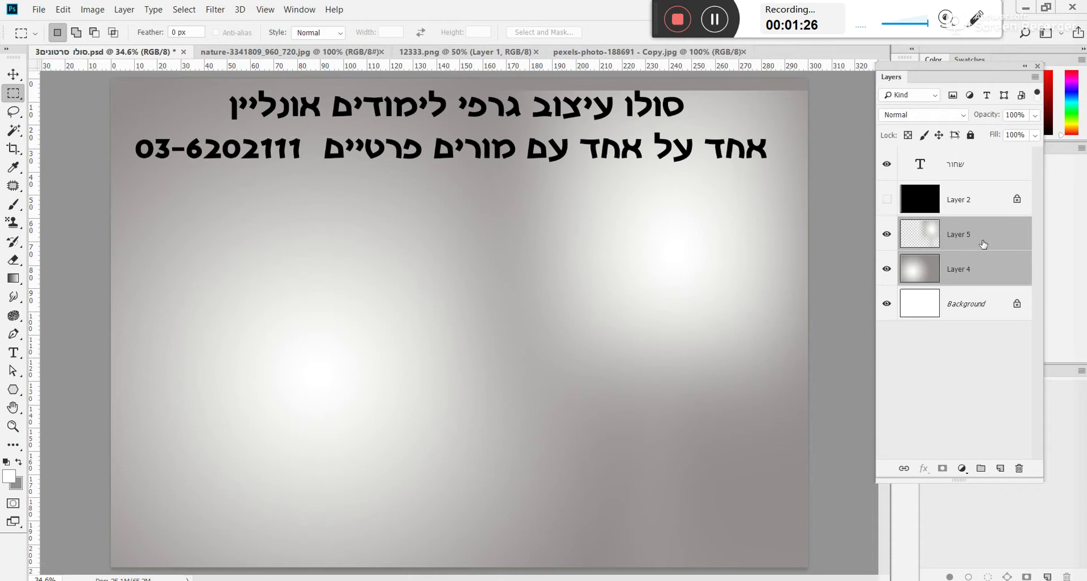
{"action": "right_click", "coordinate": [985, 246]}
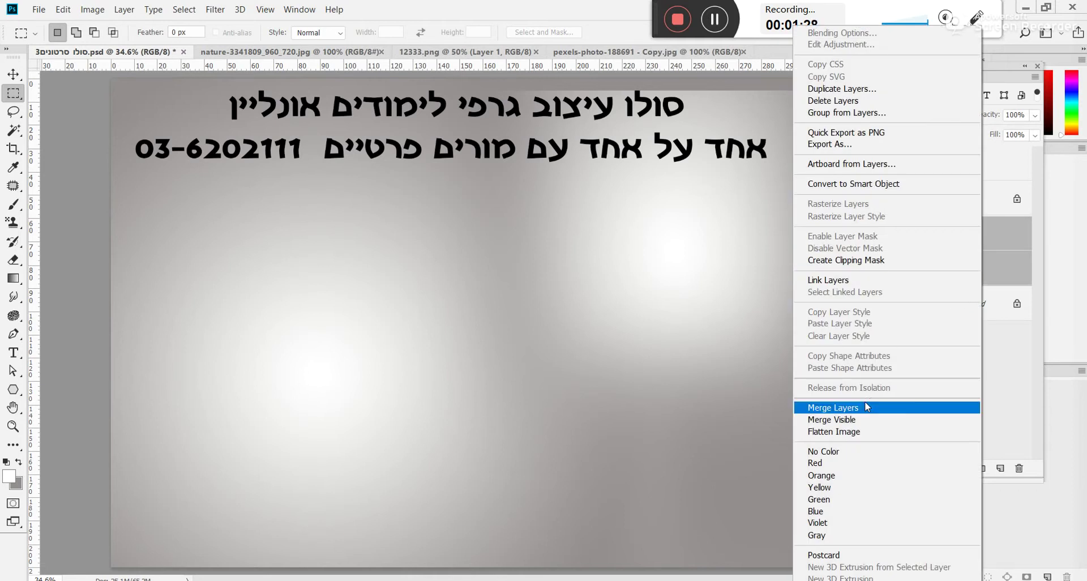
{"action": "left_click", "coordinate": [973, 406]}
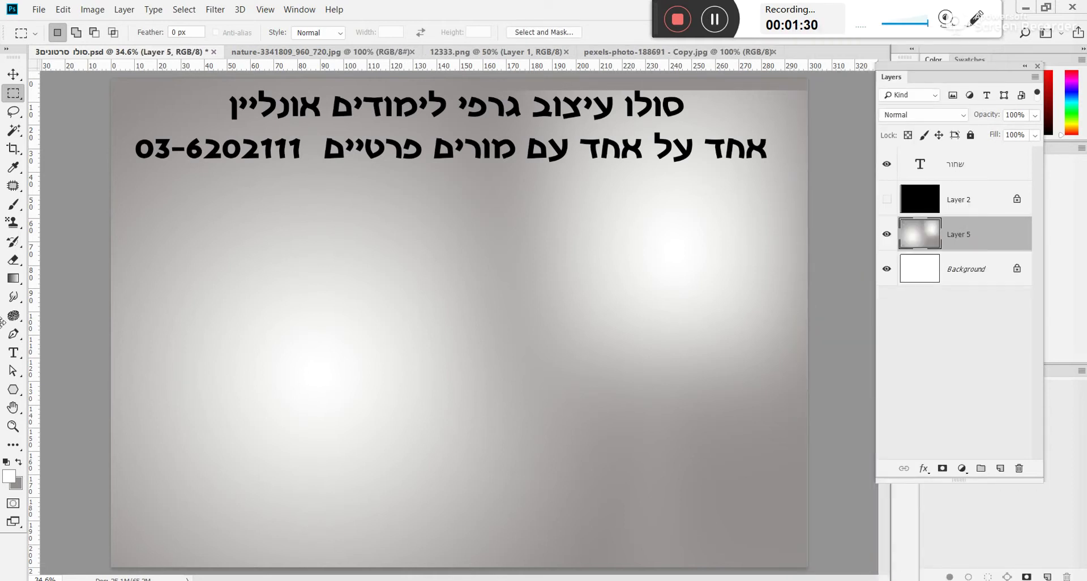
{"action": "left_click", "coordinate": [13, 279]}
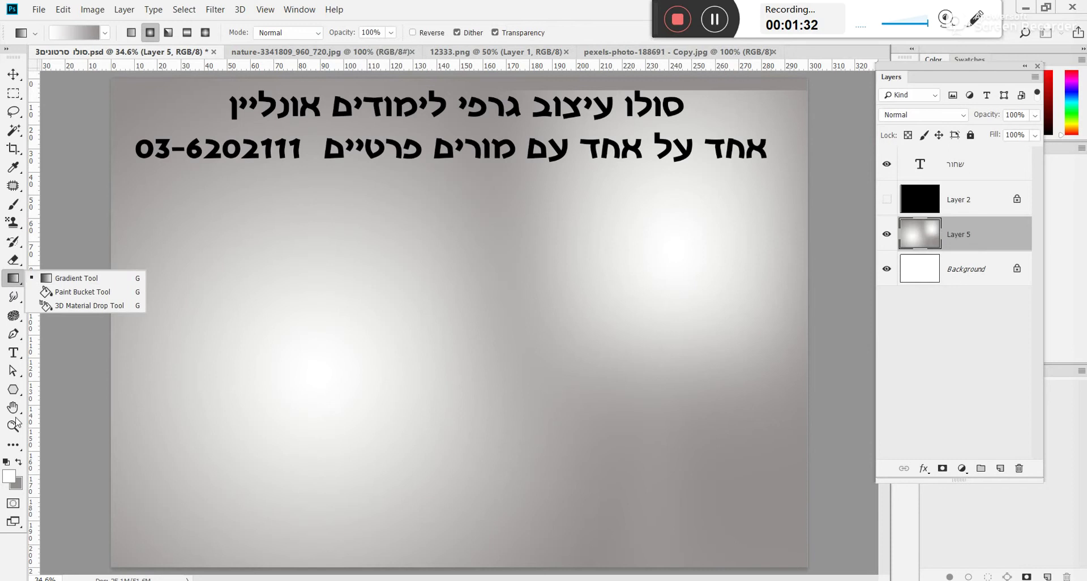
Step: Copy the red-haired woman's photo from pexels-photo-188691 - Copy.jpg into the design document with the Move tool
{"action": "left_click", "coordinate": [13, 74]}
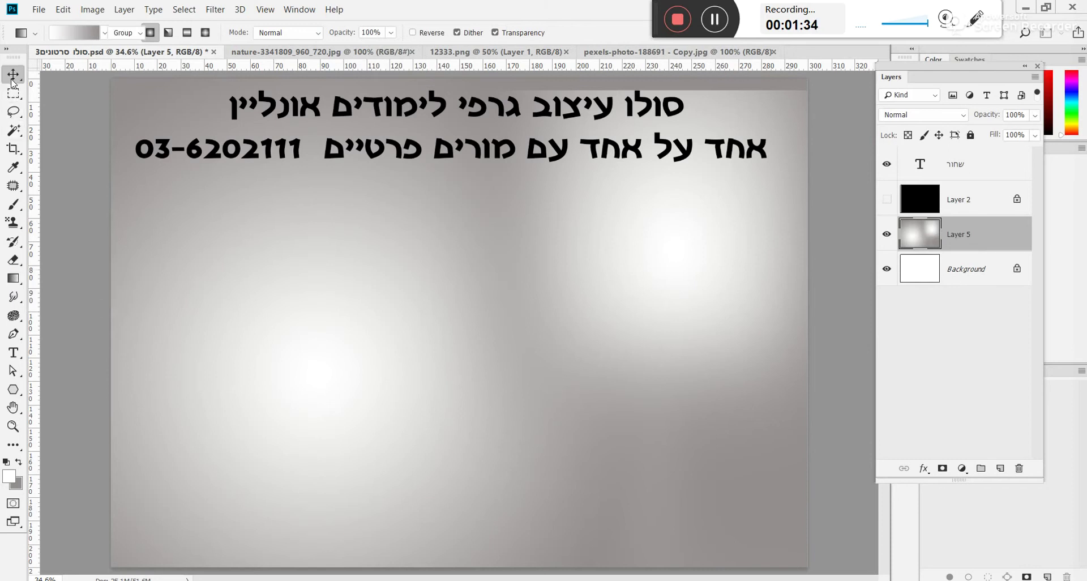
{"action": "left_click", "coordinate": [651, 52]}
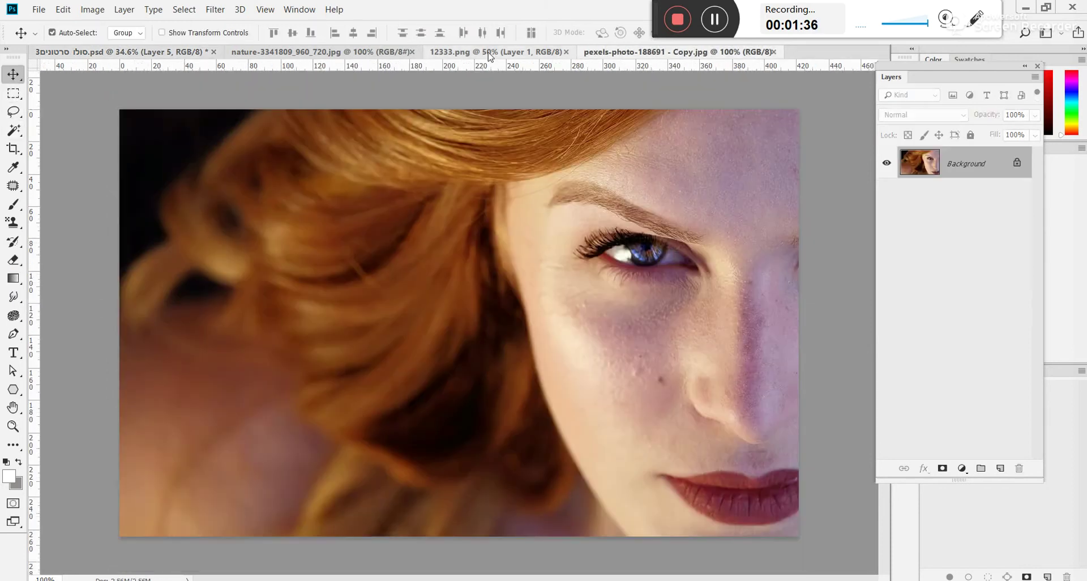
{"action": "left_click", "coordinate": [455, 52]}
{"action": "left_click", "coordinate": [320, 52]}
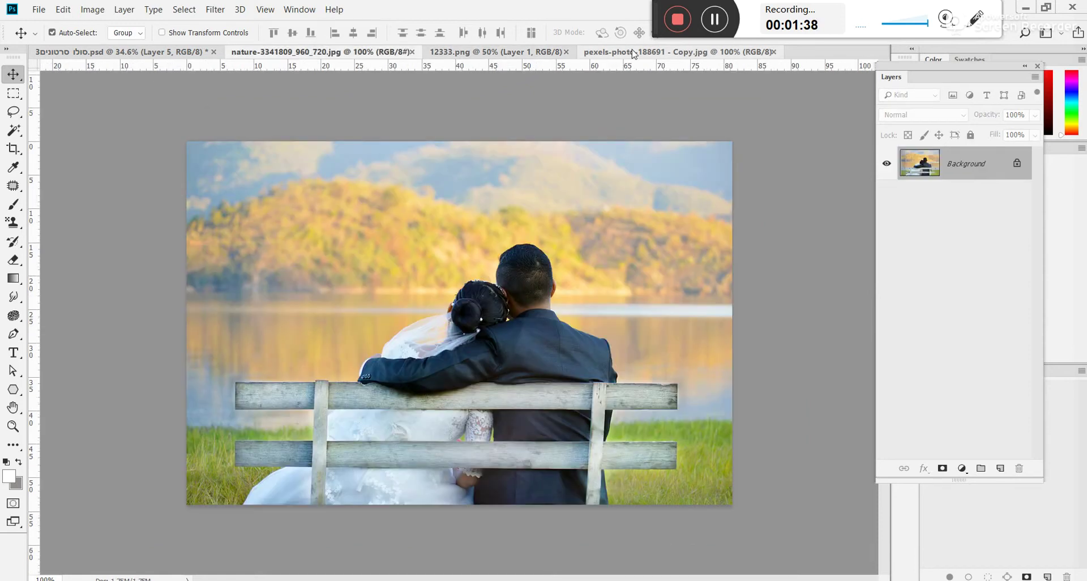
{"action": "left_click", "coordinate": [628, 52]}
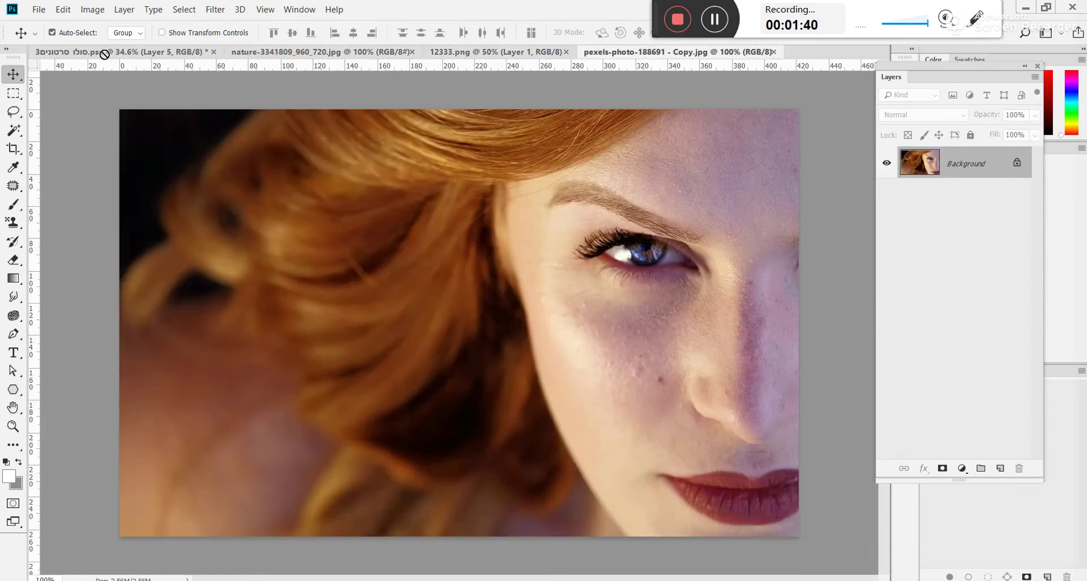
{"action": "left_click", "coordinate": [104, 52]}
{"action": "left_click_drag", "start_coordinate": [104, 54], "coordinate": [382, 371]}
Step: Scale the copied photo to about 265% and centre it horizontally beneath the heading text
{"action": "key", "text": "ctrl+t"}
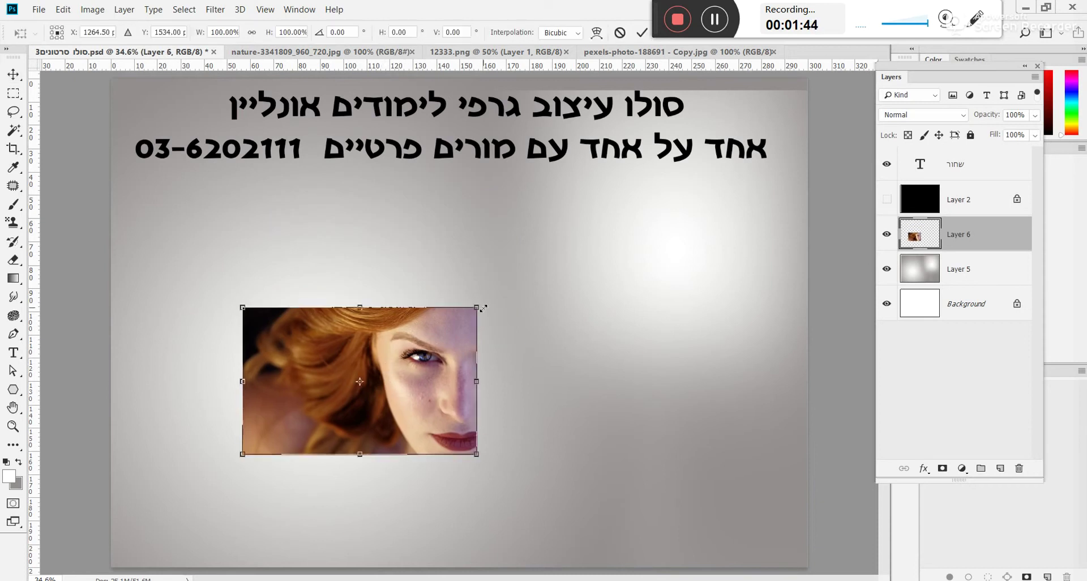
{"action": "left_click_drag", "start_coordinate": [527, 271], "coordinate": [713, 158]}
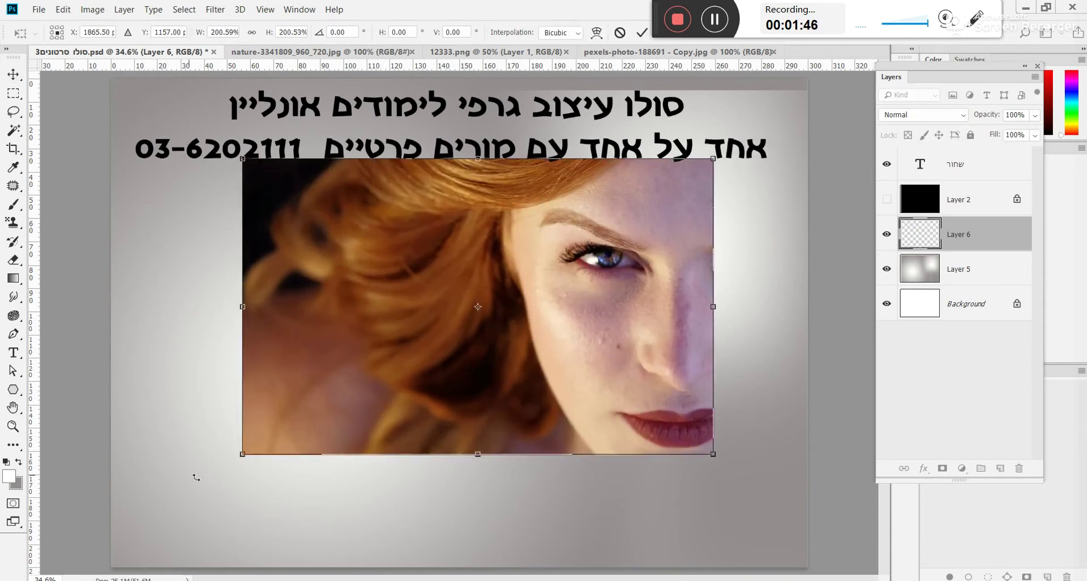
{"action": "left_click_drag", "start_coordinate": [243, 456], "coordinate": [144, 517]}
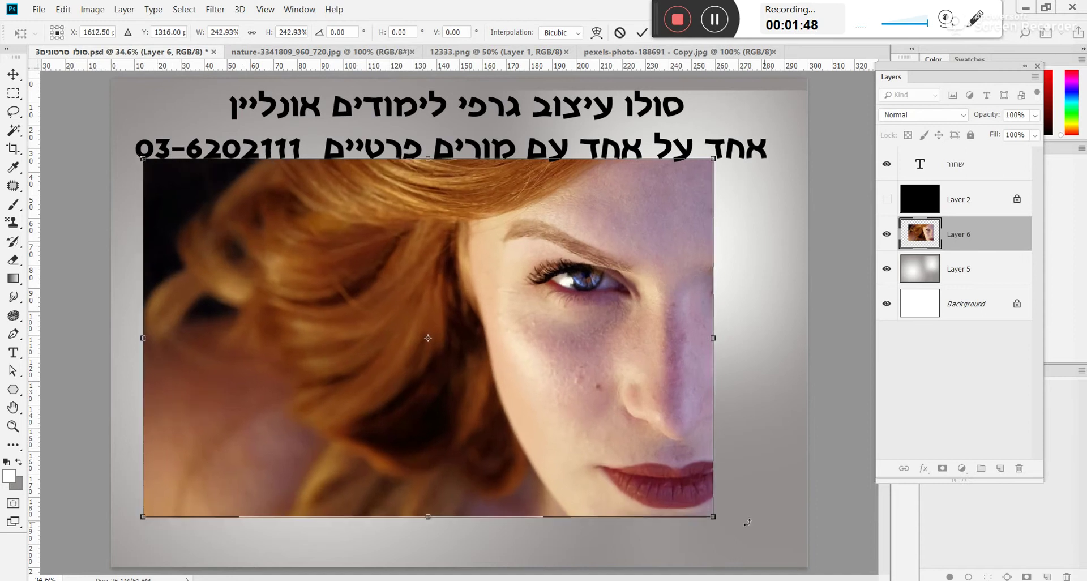
{"action": "left_click_drag", "start_coordinate": [712, 516], "coordinate": [764, 549]}
{"action": "left_click_drag", "start_coordinate": [679, 399], "coordinate": [684, 401]}
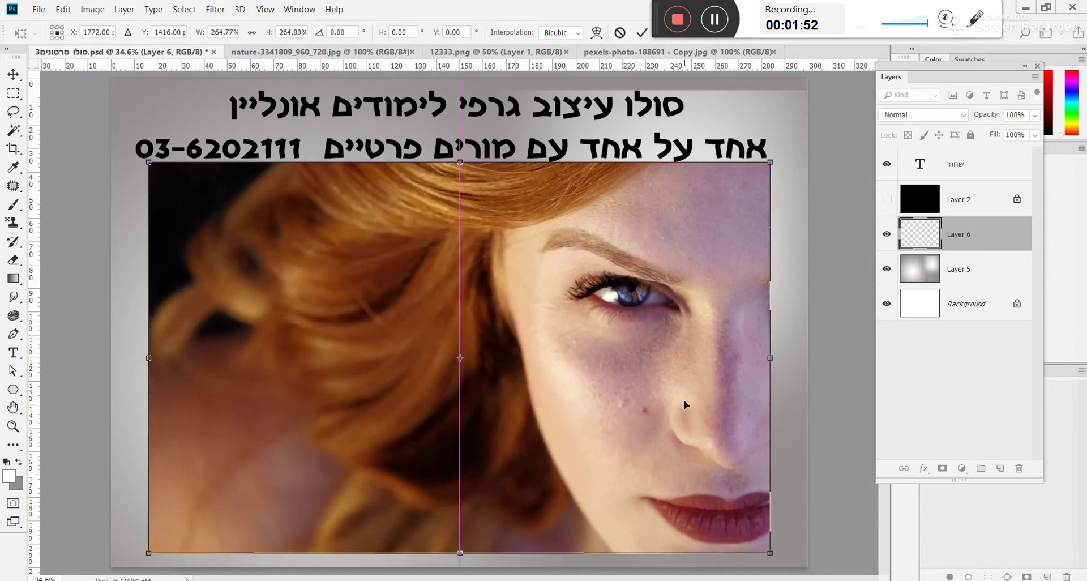
{"action": "key", "text": "Return"}
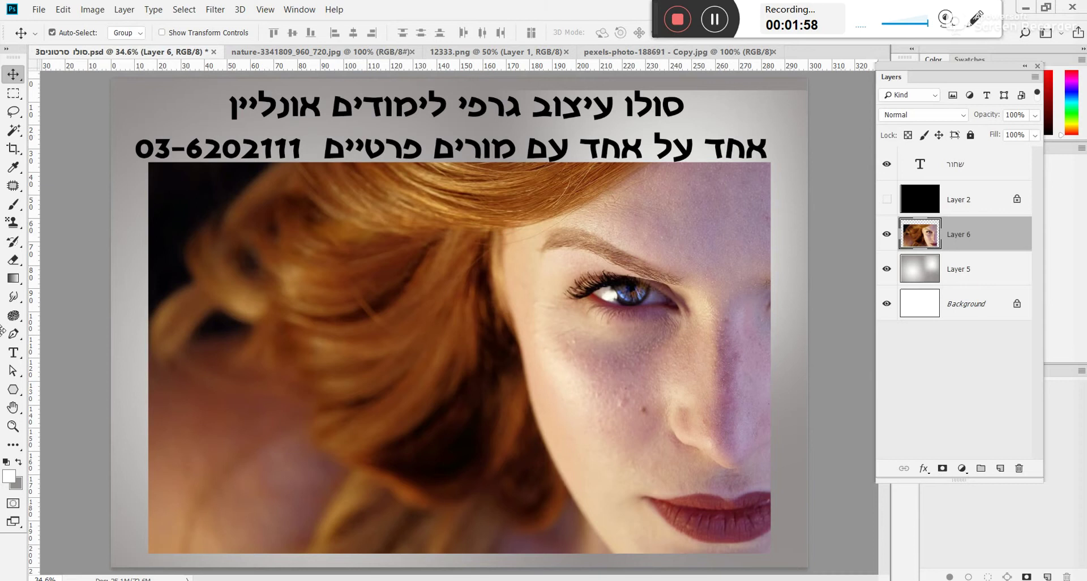
Step: Draw a three-sided polygon with a red fill and 2 pt black stroke over the upper-left part of the photo
{"action": "left_click", "coordinate": [13, 390]}
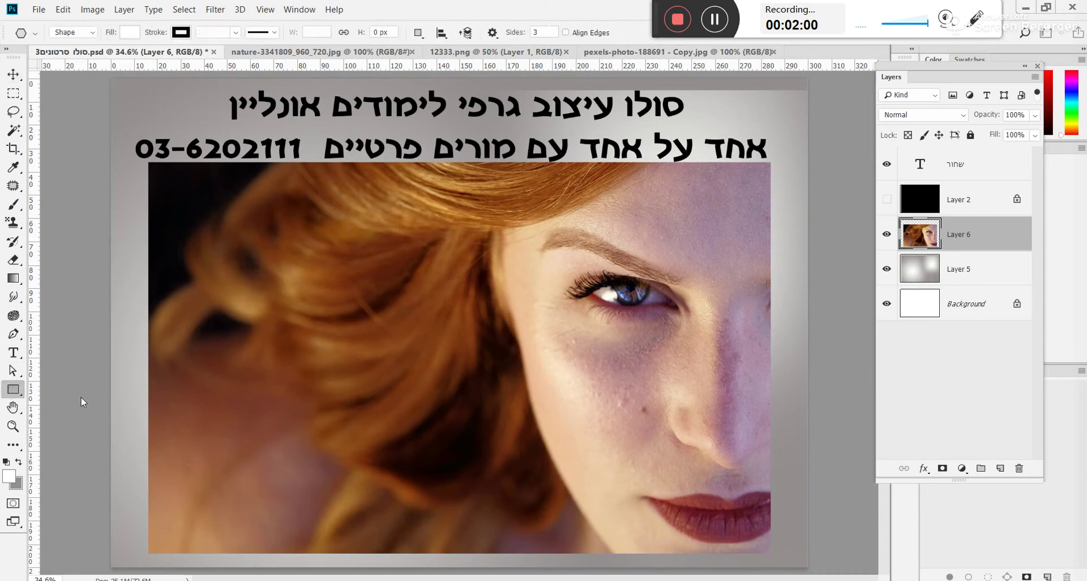
{"action": "right_click", "coordinate": [9, 398]}
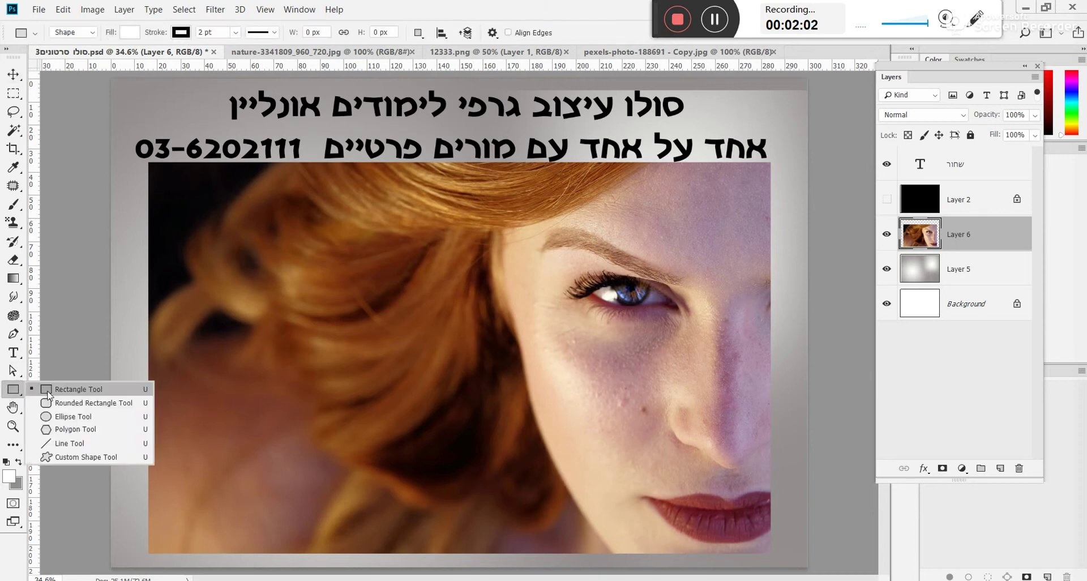
{"action": "left_click", "coordinate": [68, 430]}
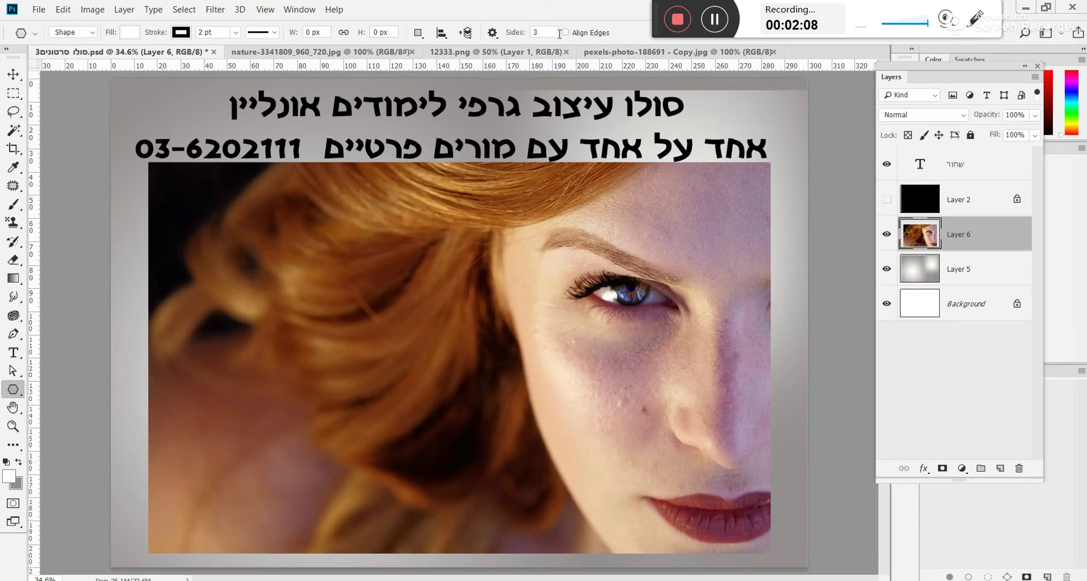
{"action": "left_click", "coordinate": [531, 32]}
{"action": "right_click", "coordinate": [17, 394]}
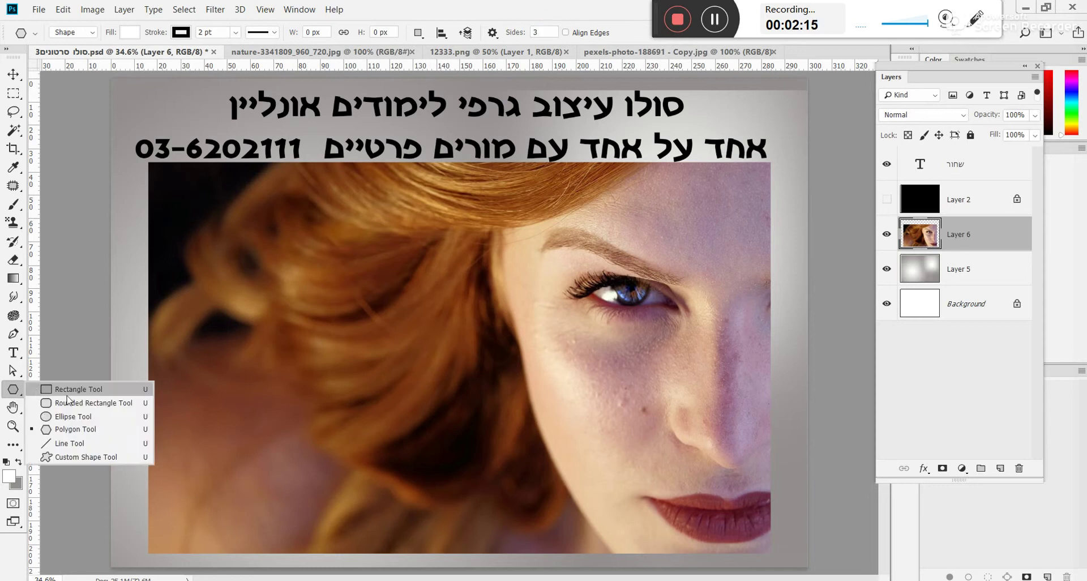
{"action": "left_click", "coordinate": [555, 29]}
{"action": "left_click", "coordinate": [130, 33]}
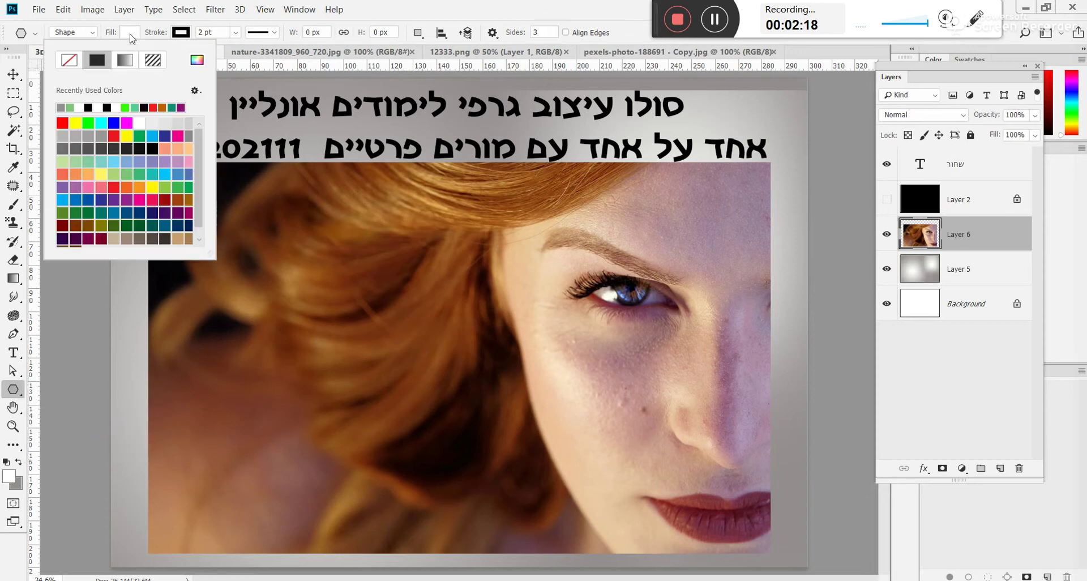
{"action": "left_click", "coordinate": [114, 136]}
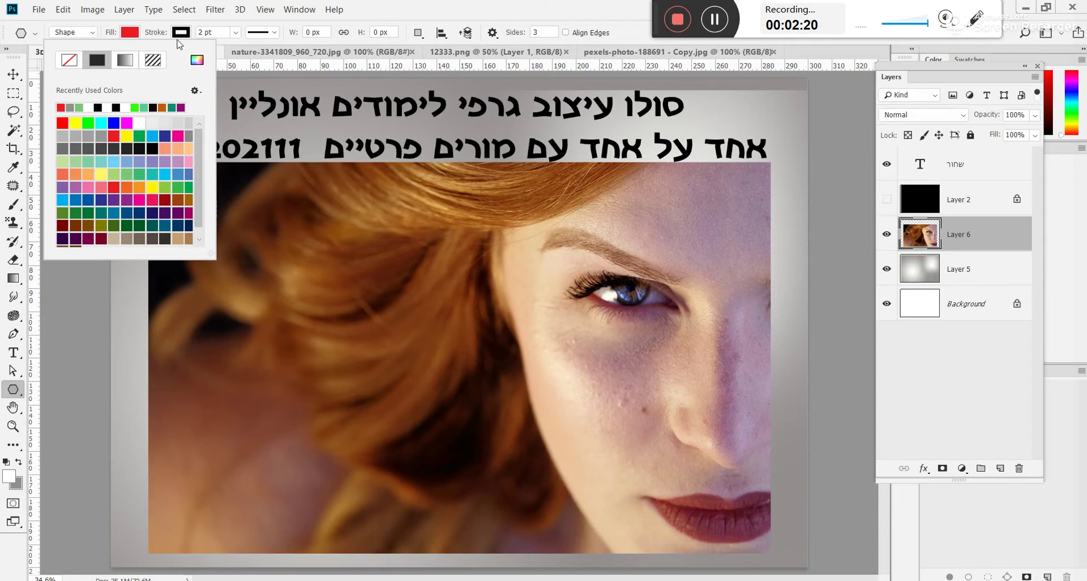
{"action": "left_click", "coordinate": [160, 30]}
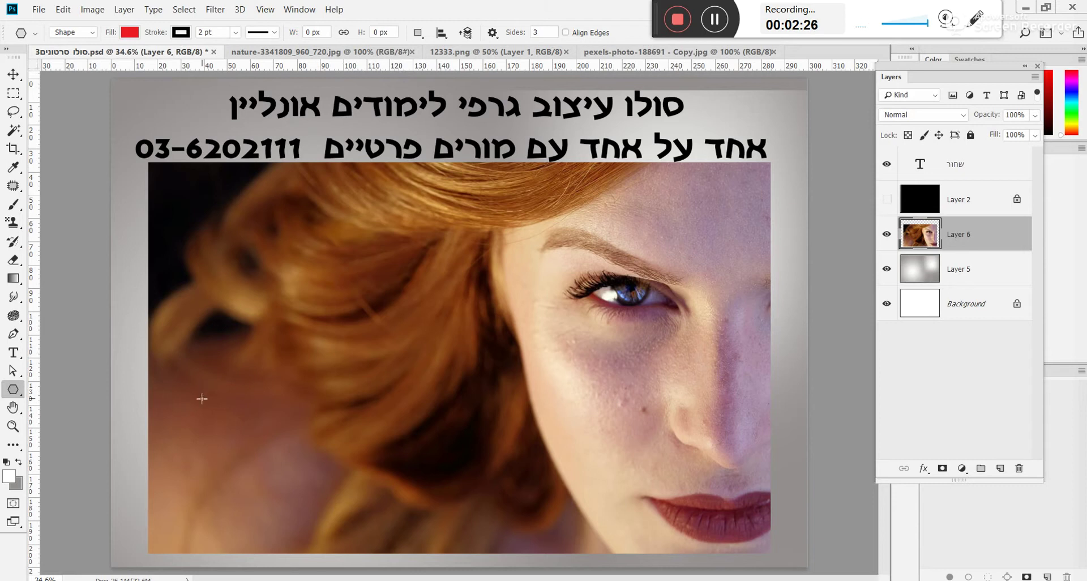
{"action": "left_click_drag", "start_coordinate": [214, 410], "coordinate": [221, 312]}
Step: Duplicate the red triangle directly beneath the original and turn the copy upside down at the same size
{"action": "left_click", "coordinate": [13, 74]}
{"action": "left_click_drag", "start_coordinate": [238, 418], "coordinate": [257, 435]}
{"action": "key", "text": "ctrl+t"}
{"action": "left_click_drag", "start_coordinate": [357, 321], "coordinate": [157, 479]}
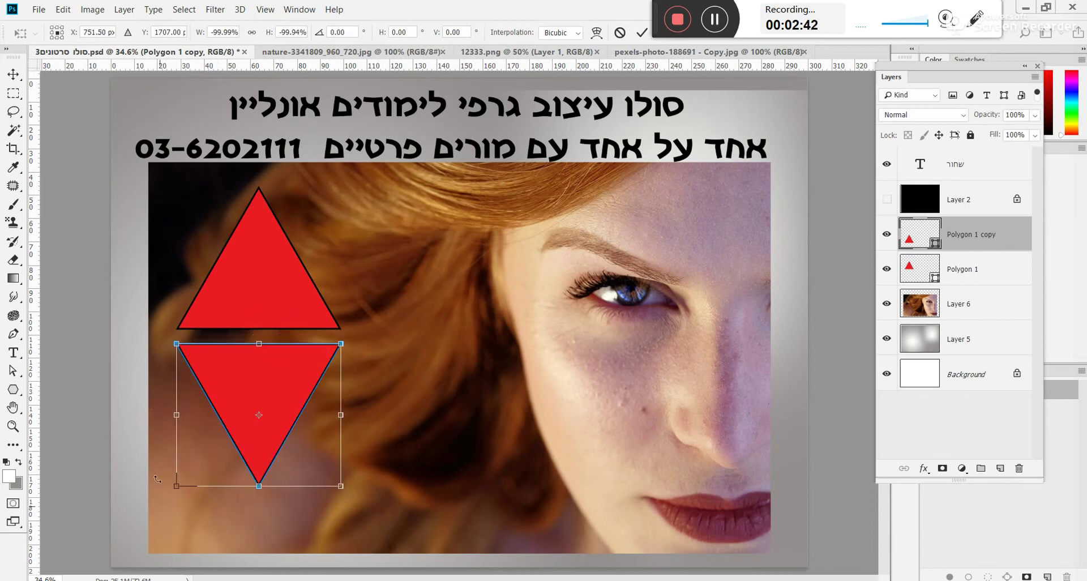
{"action": "double_click", "coordinate": [260, 390]}
Step: Place a copy of the upright triangle over the woman's eye, level with the original
{"action": "left_click_drag", "start_coordinate": [253, 273], "coordinate": [615, 342]}
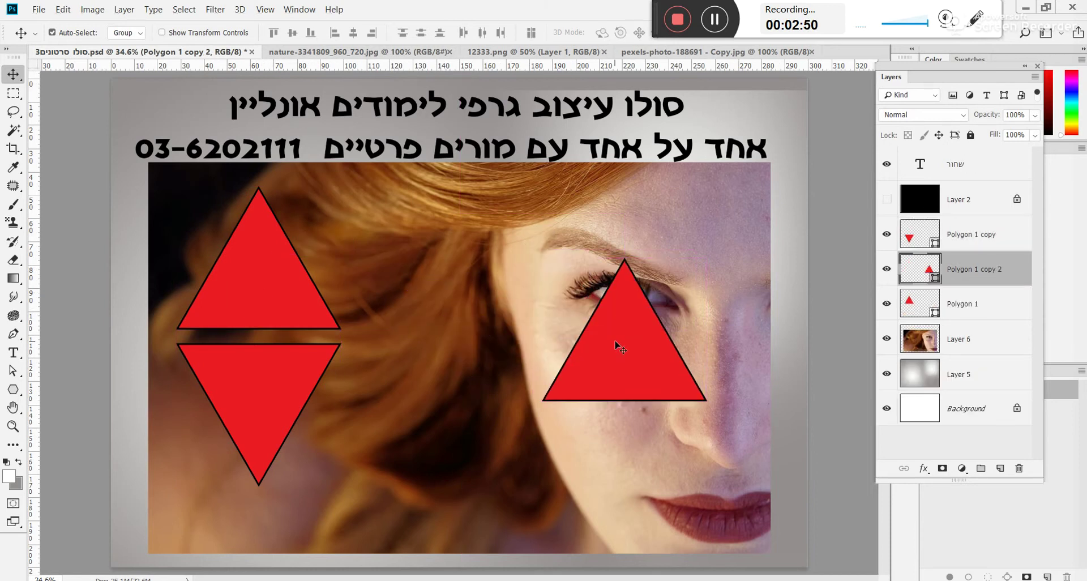
{"action": "left_click_drag", "start_coordinate": [615, 342], "coordinate": [638, 270]}
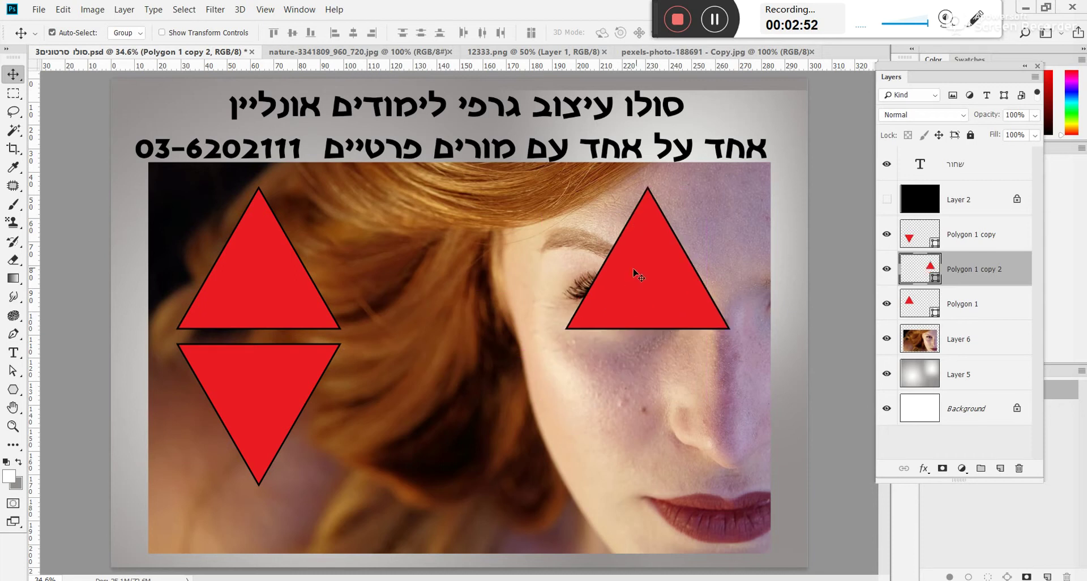
Step: Form a second column from inverted and upright triangle copies, and tighten the first column by shrinking its lower inverted triangle to about half size
{"action": "left_click_drag", "start_coordinate": [243, 433], "coordinate": [435, 408]}
{"action": "left_click", "coordinate": [266, 399]}
{"action": "key", "text": "ctrl+t"}
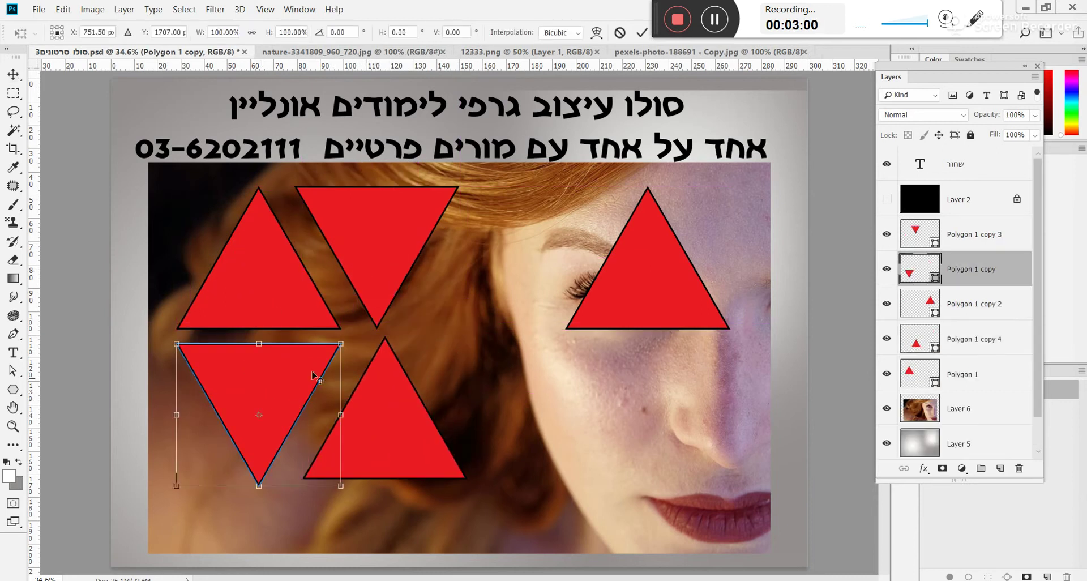
{"action": "left_click_drag", "start_coordinate": [338, 346], "coordinate": [249, 425]}
{"action": "left_click_drag", "start_coordinate": [226, 314], "coordinate": [234, 382]}
{"action": "left_click_drag", "start_coordinate": [350, 264], "coordinate": [227, 247]}
{"action": "key", "text": "ctrl+t"}
{"action": "left_click_drag", "start_coordinate": [295, 210], "coordinate": [247, 258]}
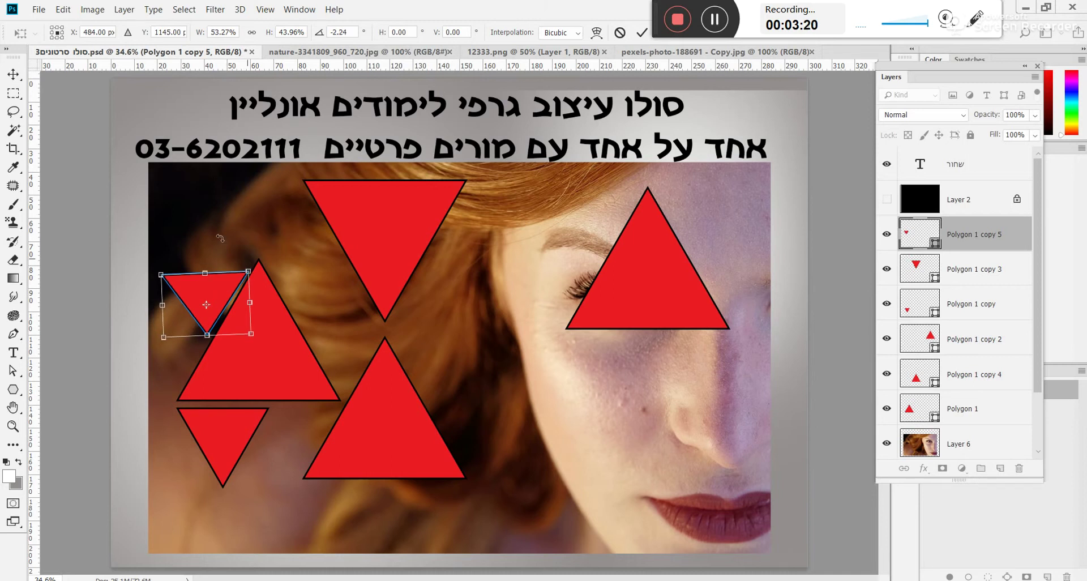
{"action": "key", "text": "Return"}
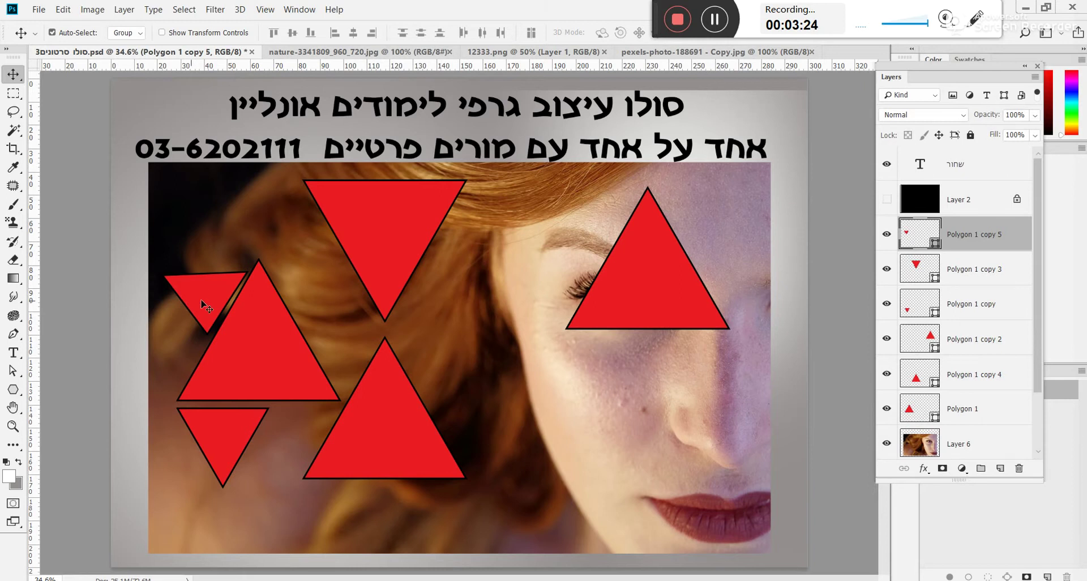
{"action": "key", "text": "Delete"}
Step: Place an inverted triangle copy scaled to about 43% left of the first upright triangle, and nest the large inverted triangle against its right side
{"action": "left_click_drag", "start_coordinate": [389, 232], "coordinate": [223, 261]}
{"action": "key", "text": "ctrl+t"}
{"action": "left_click_drag", "start_coordinate": [300, 204], "coordinate": [211, 288]}
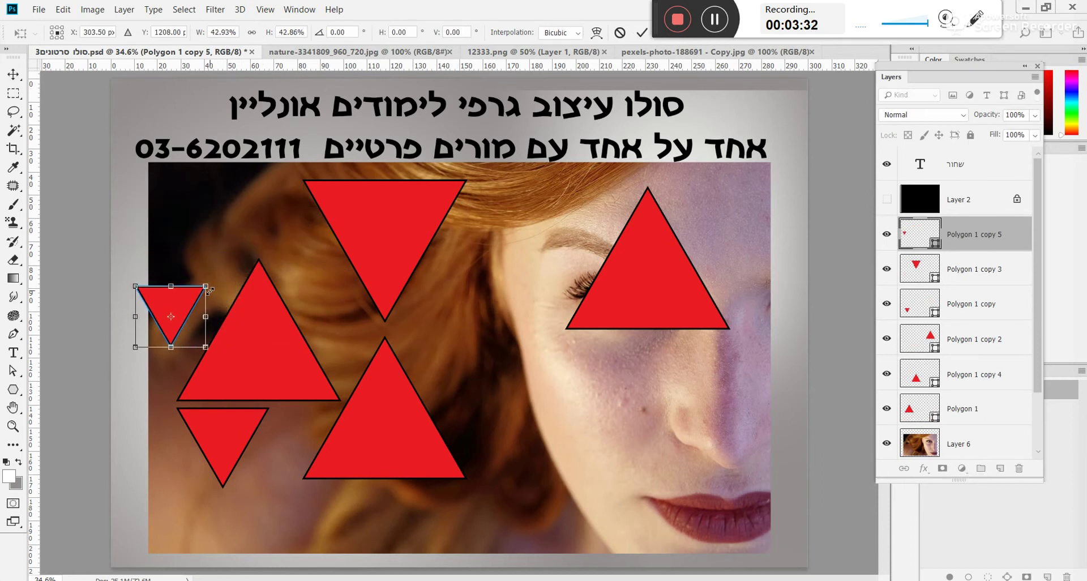
{"action": "key", "text": "Return"}
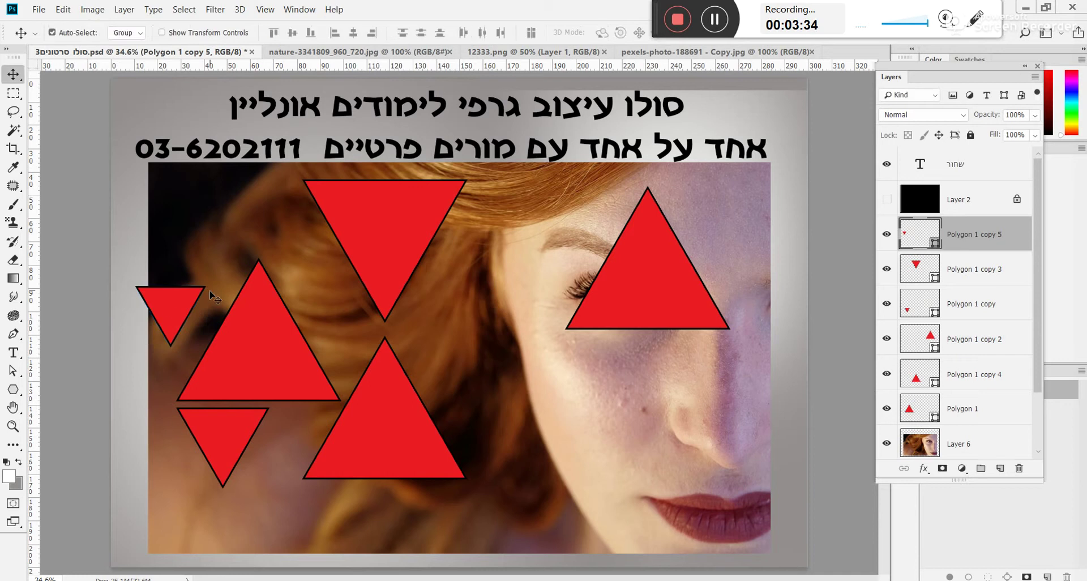
{"action": "left_click_drag", "start_coordinate": [161, 306], "coordinate": [192, 312]}
{"action": "left_click", "coordinate": [324, 283]}
{"action": "left_click_drag", "start_coordinate": [325, 283], "coordinate": [271, 324]}
Step: Scale the lower upright triangle to about 75% and fit it beside the small inverted triangle in the lower row
{"action": "left_click", "coordinate": [425, 445]}
{"action": "key", "text": "ctrl+t"}
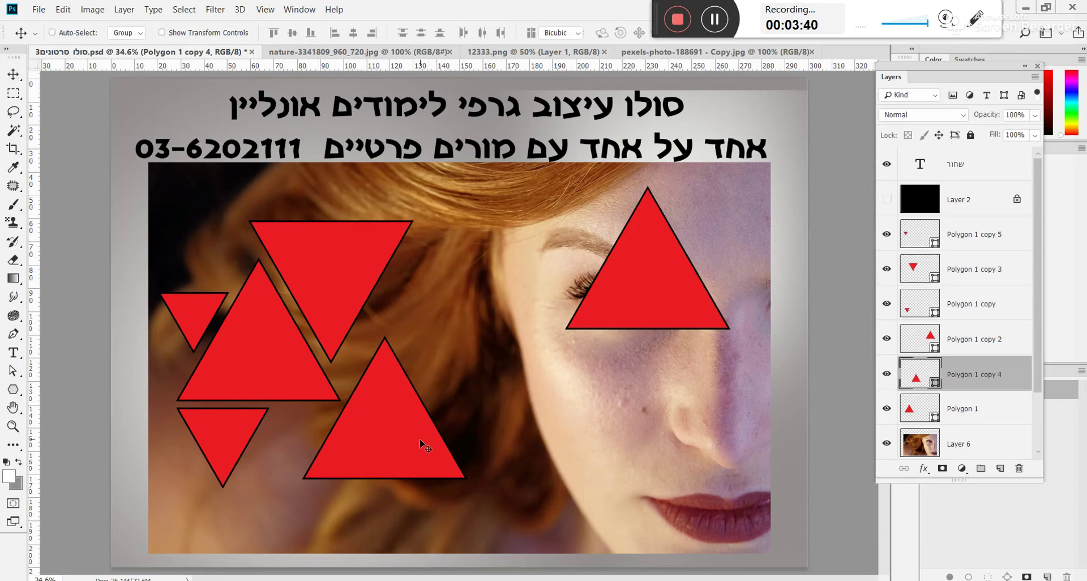
{"action": "left_click_drag", "start_coordinate": [466, 335], "coordinate": [425, 374]}
{"action": "left_click_drag", "start_coordinate": [348, 478], "coordinate": [291, 502]}
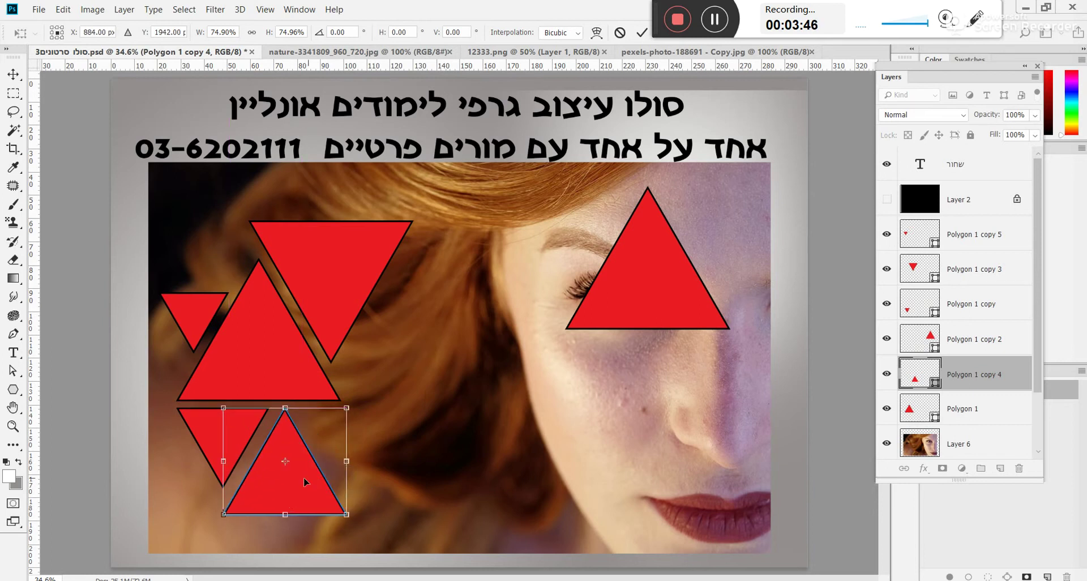
{"action": "key", "text": "Return"}
Step: Duplicate the large inverted triangle, scale the copy to about 72% and place it as the third triangle of the lower row
{"action": "left_click_drag", "start_coordinate": [347, 264], "coordinate": [413, 452]}
{"action": "key", "text": "ctrl+t"}
{"action": "left_click_drag", "start_coordinate": [479, 409], "coordinate": [402, 440]}
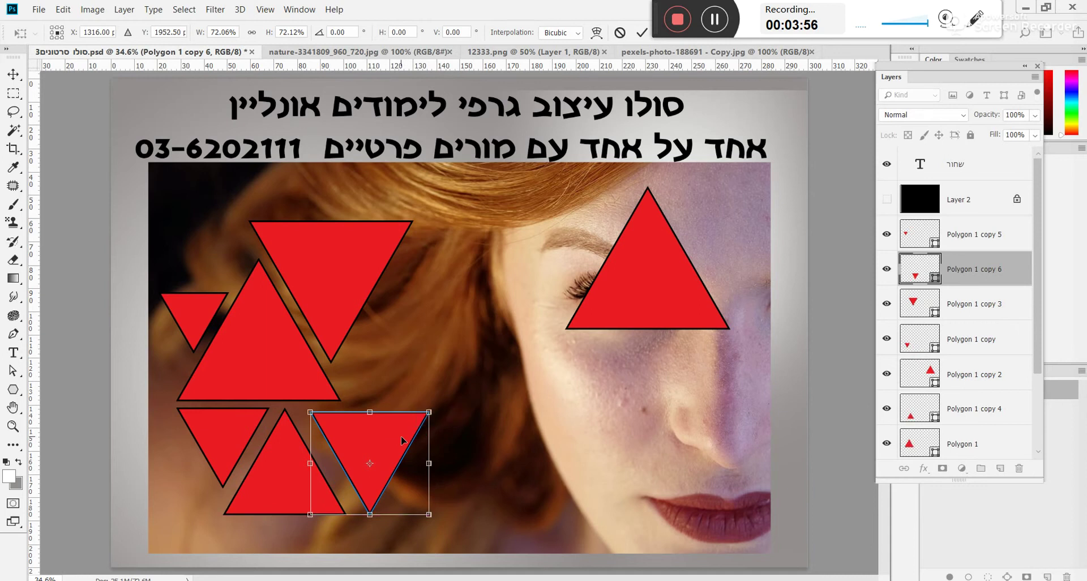
{"action": "key", "text": "Return"}
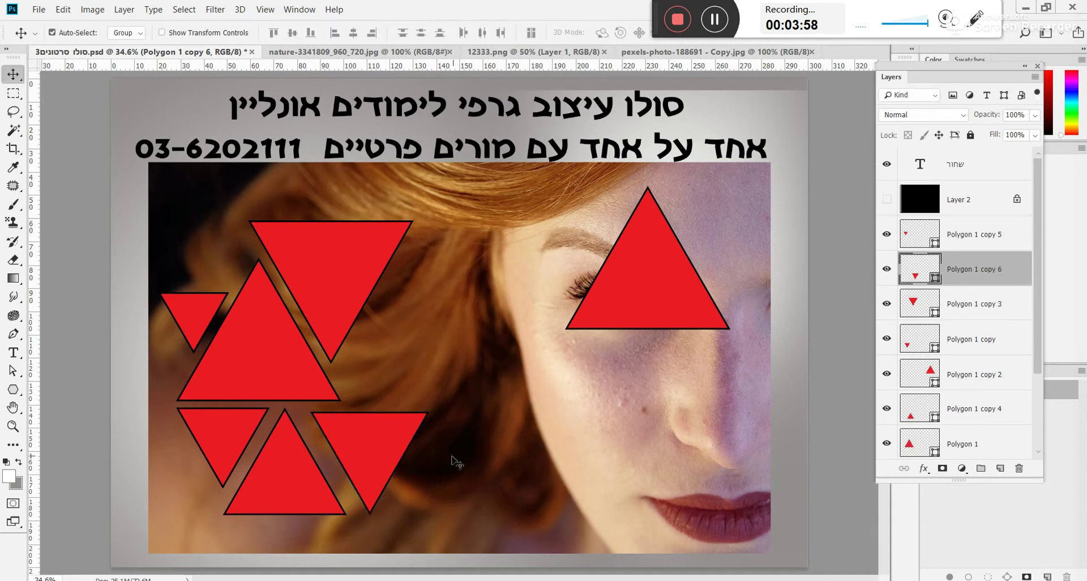
Step: Enlarge the upright triangle over the face to about 216% and align its base with the lower row of triangles
{"action": "left_click", "coordinate": [640, 303]}
{"action": "left_click_drag", "start_coordinate": [618, 331], "coordinate": [527, 421]}
{"action": "key", "text": "ctrl+t"}
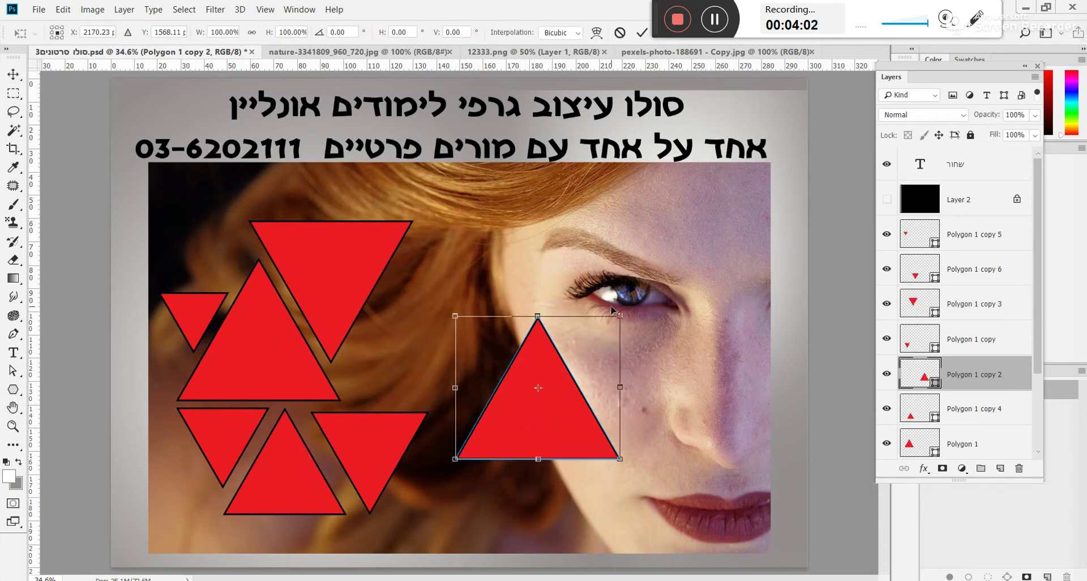
{"action": "left_click_drag", "start_coordinate": [619, 315], "coordinate": [765, 172]}
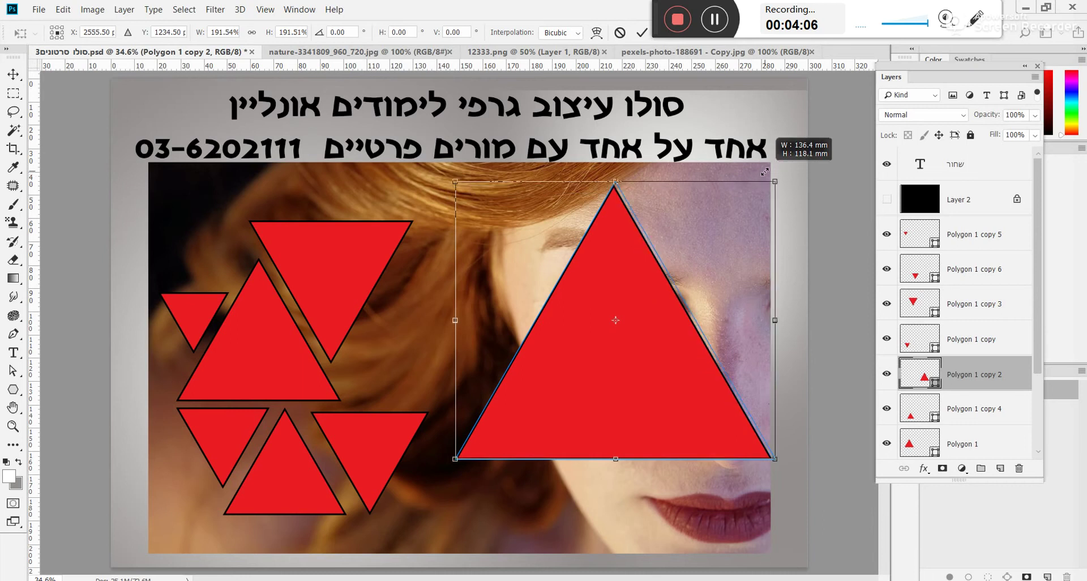
{"action": "left_click_drag", "start_coordinate": [647, 338], "coordinate": [592, 422]}
{"action": "left_click_drag", "start_coordinate": [733, 227], "coordinate": [762, 211]}
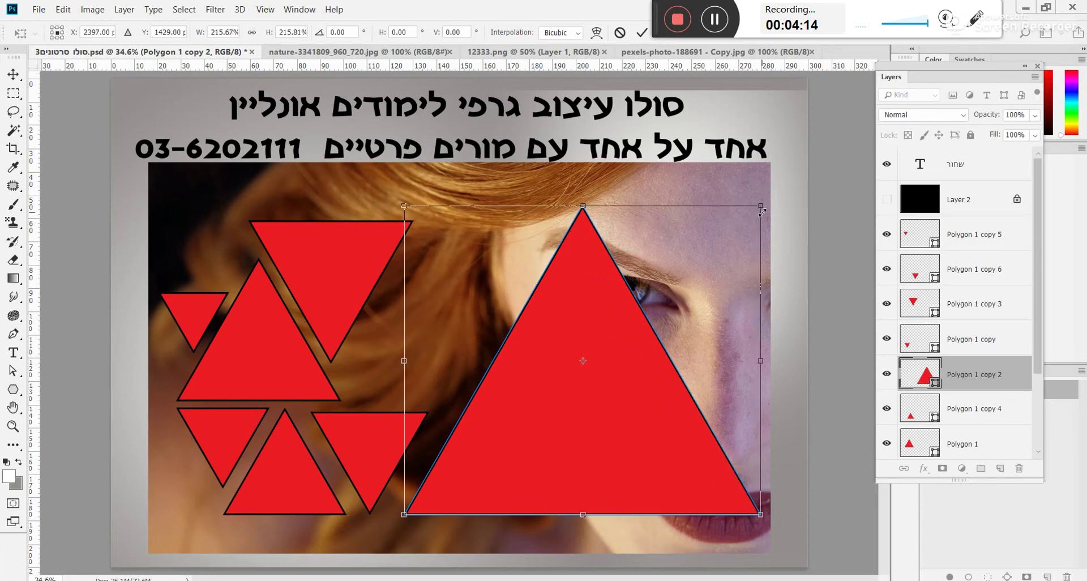
{"action": "key", "text": "Return"}
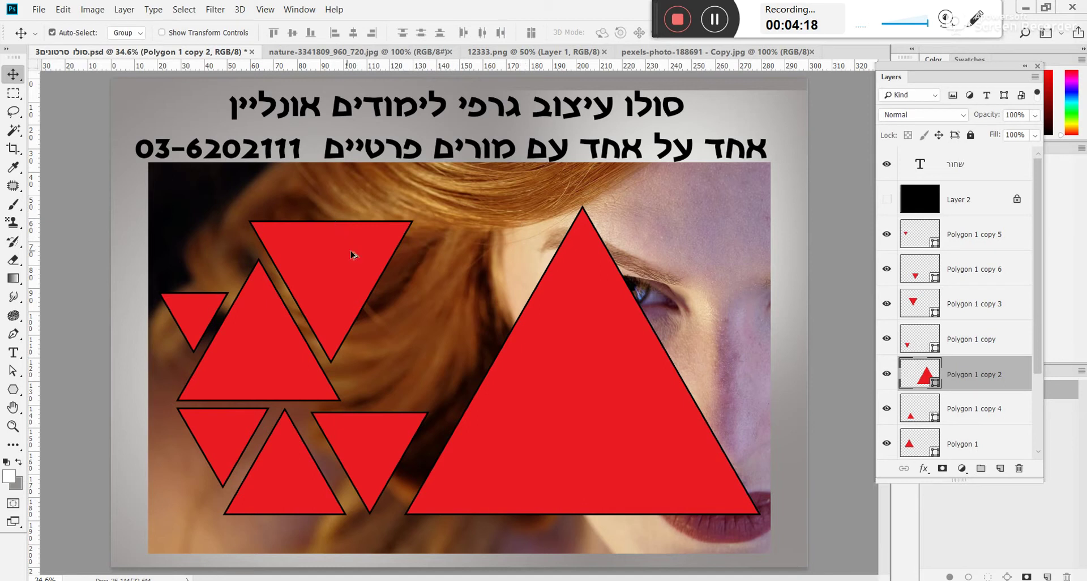
Step: Copy the large inverted triangle to the upper right of the biggest one, and fit an upright copy of the lower-row inverted triangle between both groups
{"action": "left_click_drag", "start_coordinate": [318, 251], "coordinate": [672, 229]}
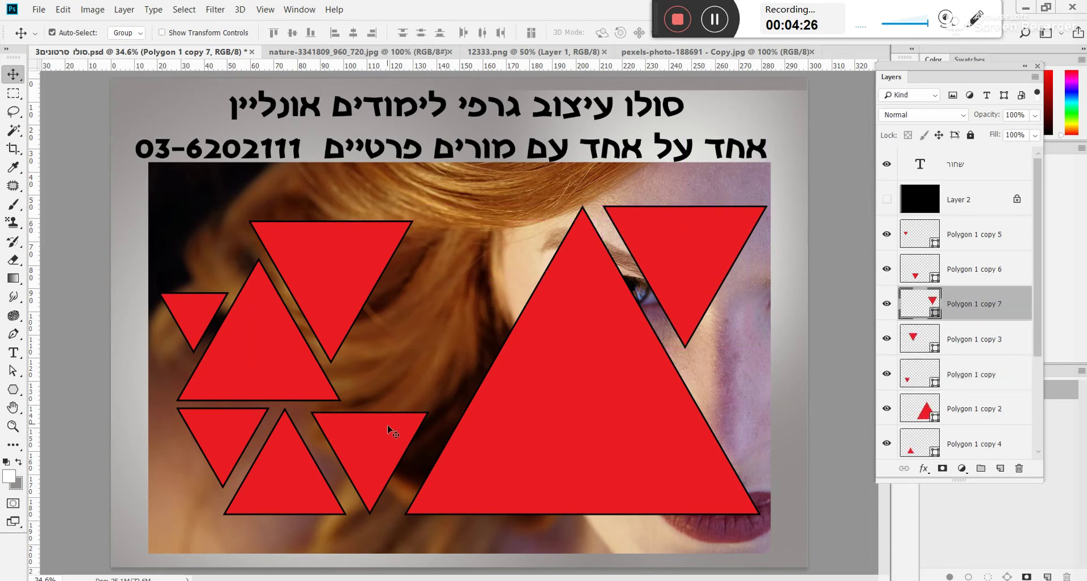
{"action": "left_click_drag", "start_coordinate": [378, 439], "coordinate": [490, 366]}
{"action": "key", "text": "ctrl+t"}
{"action": "left_click_drag", "start_coordinate": [417, 367], "coordinate": [374, 363]}
{"action": "left_click_drag", "start_coordinate": [405, 276], "coordinate": [417, 258]}
{"action": "key", "text": "Return"}
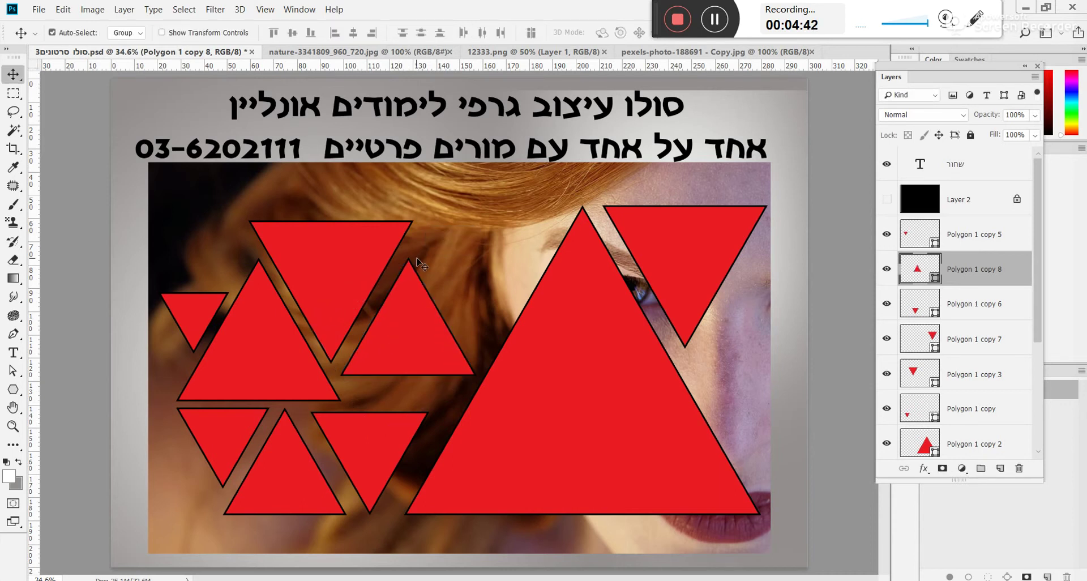
Step: Select all the triangle shape layers and merge them into a single shape layer
{"action": "left_click", "coordinate": [1005, 241]}
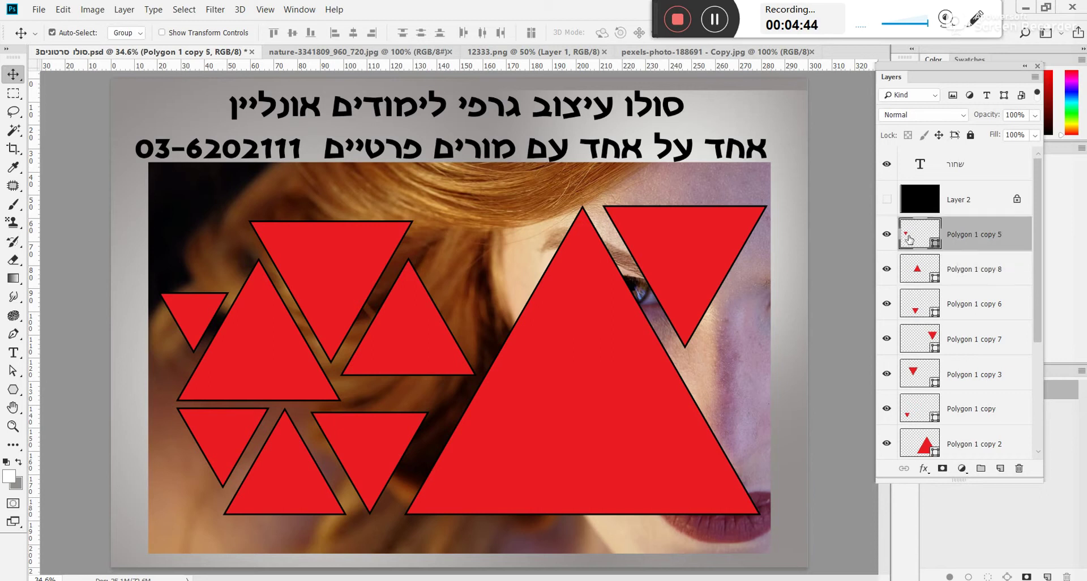
{"action": "left_click", "coordinate": [887, 234]}
{"action": "left_click", "coordinate": [887, 235]}
{"action": "left_click", "coordinate": [299, 9]}
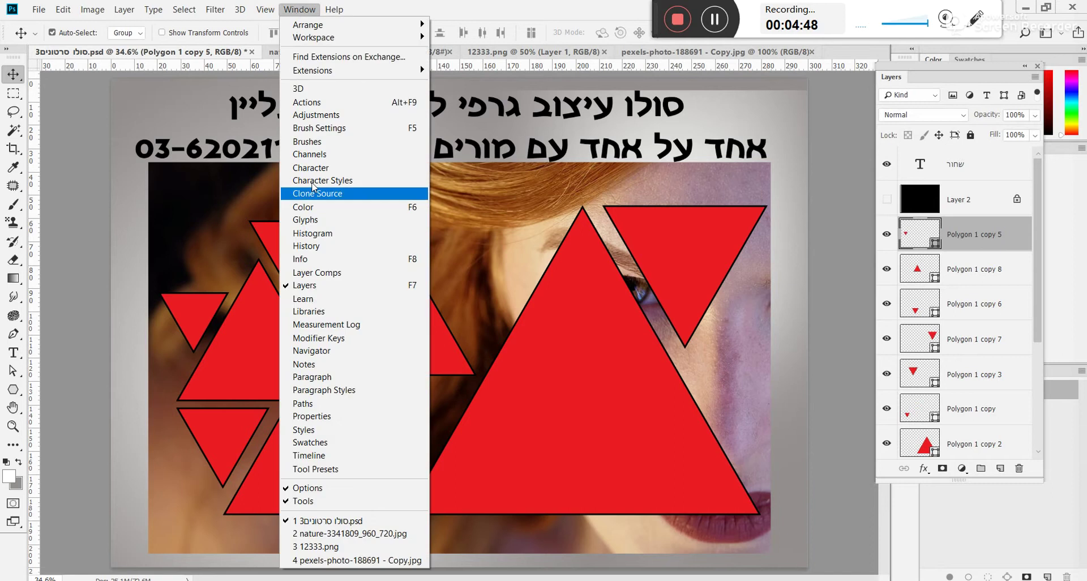
{"action": "left_click", "coordinate": [981, 245]}
{"action": "left_click_drag", "start_coordinate": [1037, 254], "coordinate": [1035, 342]}
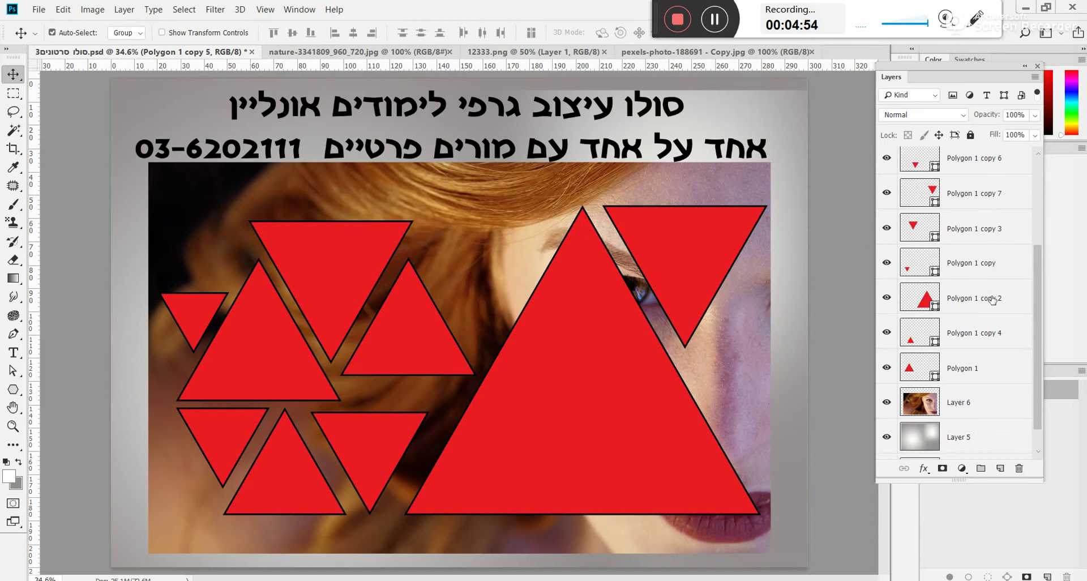
{"action": "left_click", "coordinate": [969, 368], "text": "shift"}
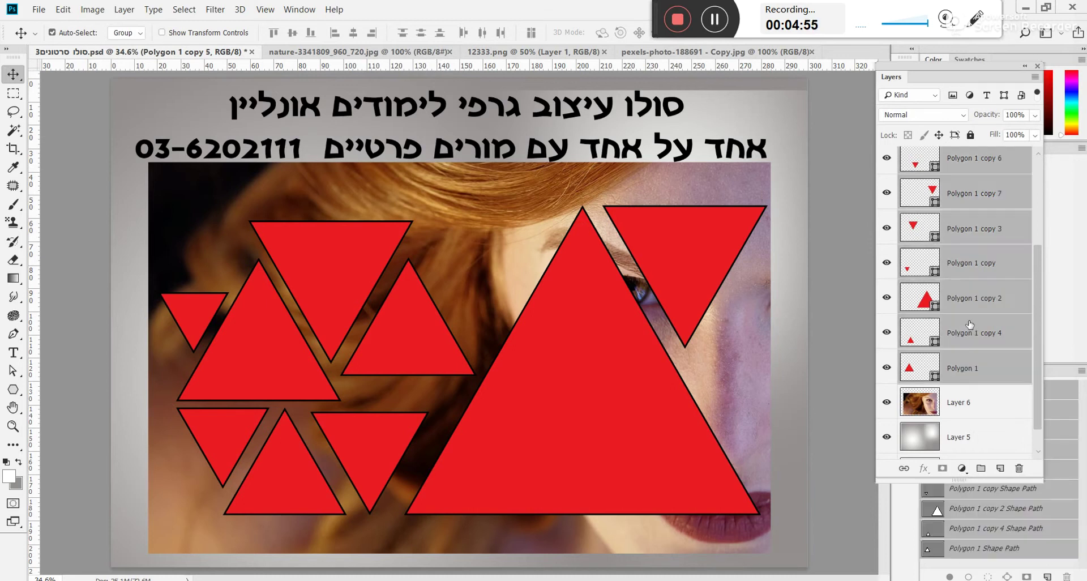
{"action": "right_click", "coordinate": [974, 195]}
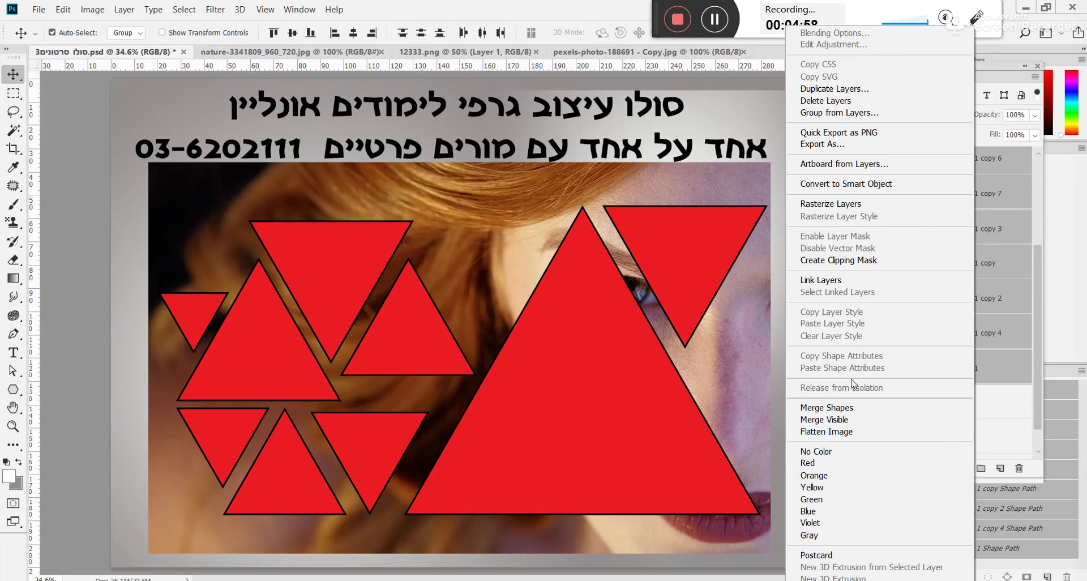
{"action": "left_click", "coordinate": [830, 409]}
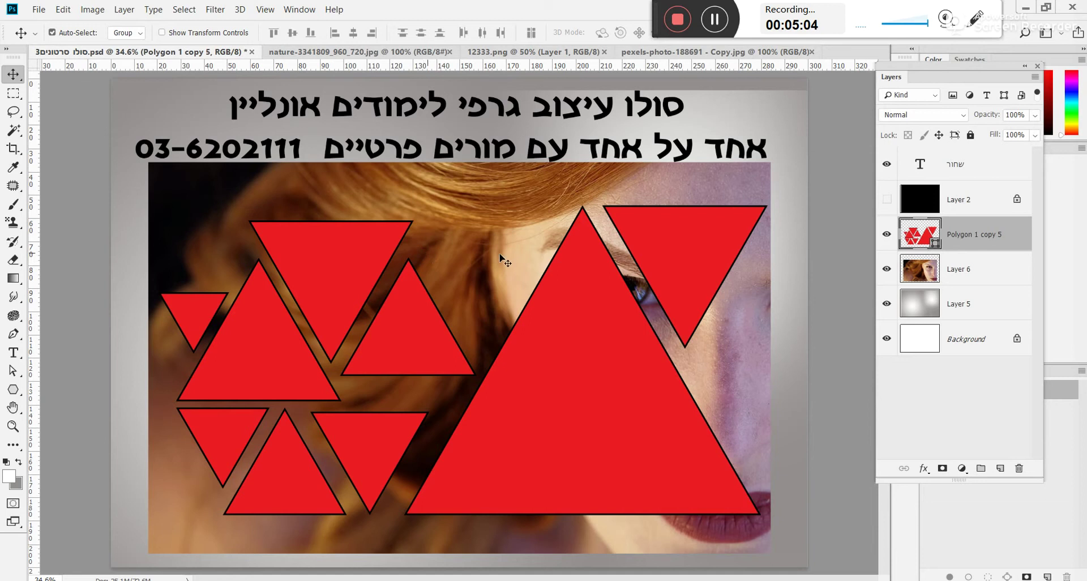
Step: Move the portrait photo layer directly above the merged triangle layer and keep it visible
{"action": "left_click", "coordinate": [886, 270]}
{"action": "left_click_drag", "start_coordinate": [909, 276], "coordinate": [962, 229]}
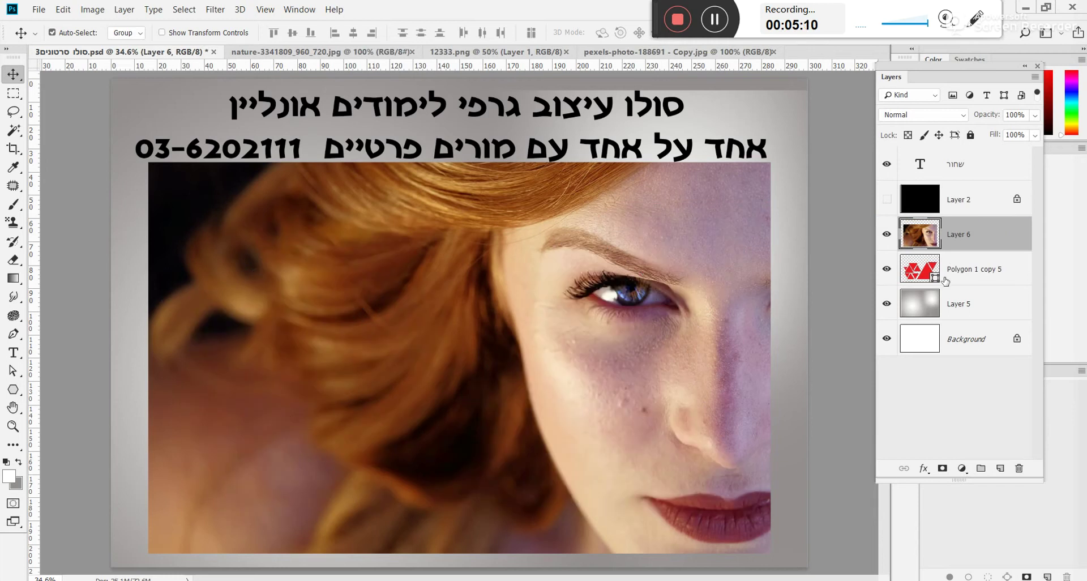
{"action": "left_click", "coordinate": [886, 234]}
{"action": "left_click", "coordinate": [886, 234]}
Step: Duplicate the portrait photo layer, move the copy below the merged triangles and hide it
{"action": "key", "text": "ctrl"}
{"action": "key", "text": "ctrl+j"}
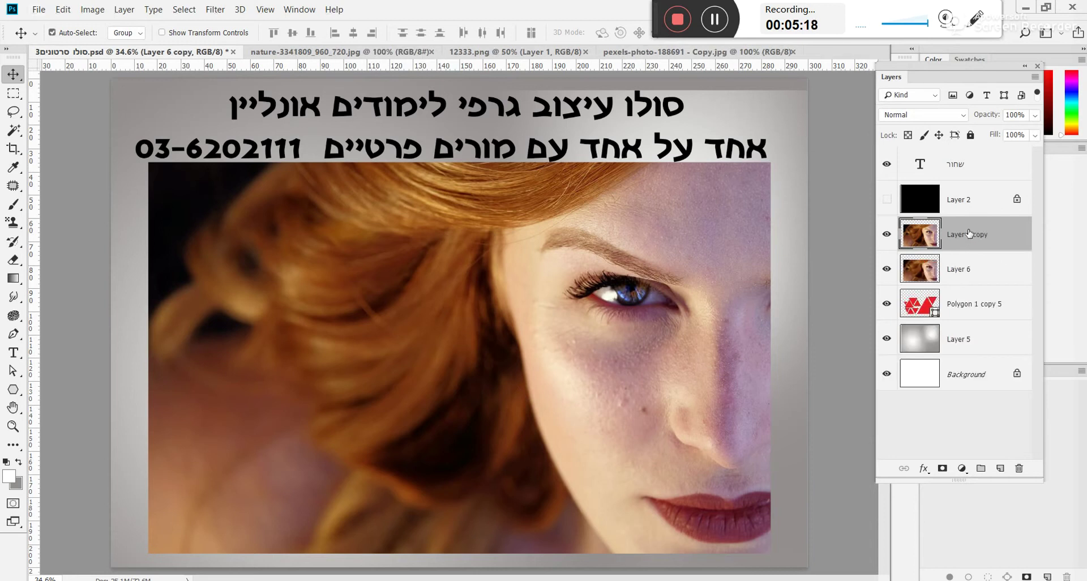
{"action": "left_click_drag", "start_coordinate": [969, 232], "coordinate": [930, 323]}
{"action": "left_click", "coordinate": [886, 303]}
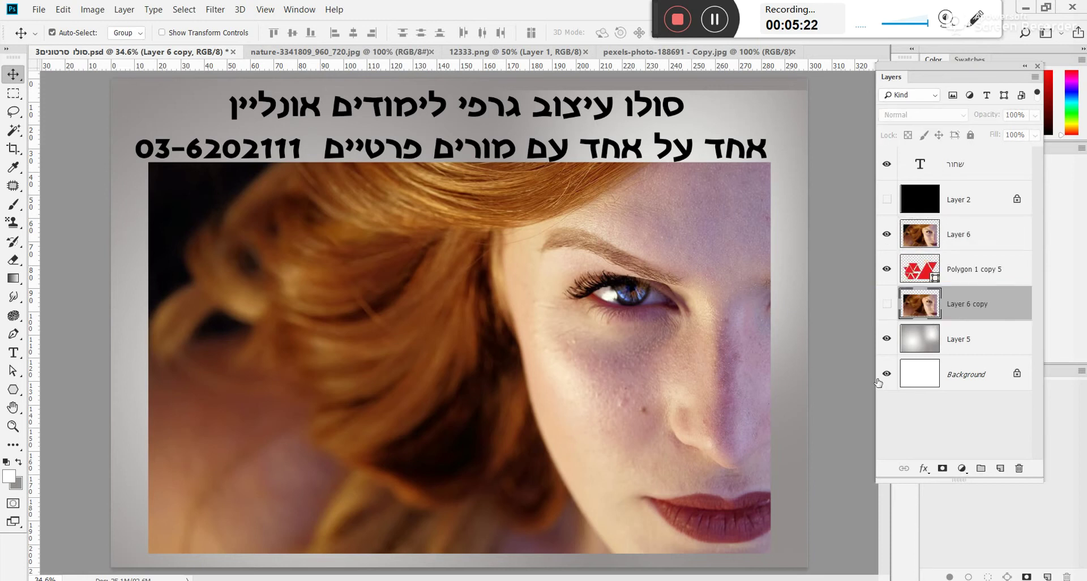
Step: Check the layer stack by toggling the visibility of the portrait photo and its hidden copy
{"action": "left_click", "coordinate": [886, 235]}
{"action": "left_click_drag", "start_coordinate": [961, 310], "coordinate": [1002, 458]}
{"action": "left_click_drag", "start_coordinate": [974, 309], "coordinate": [1019, 468]}
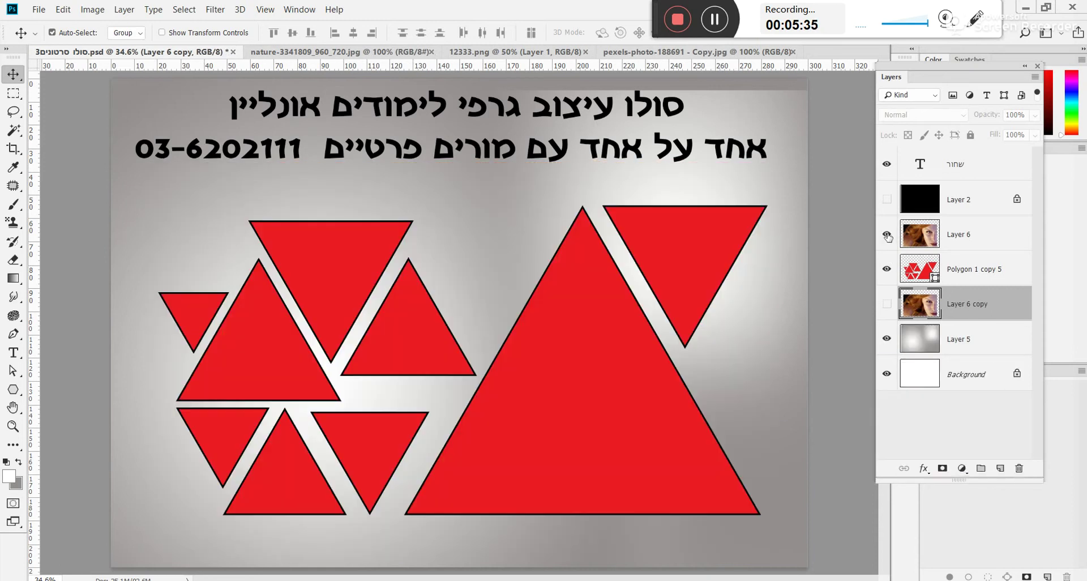
{"action": "left_click", "coordinate": [887, 235]}
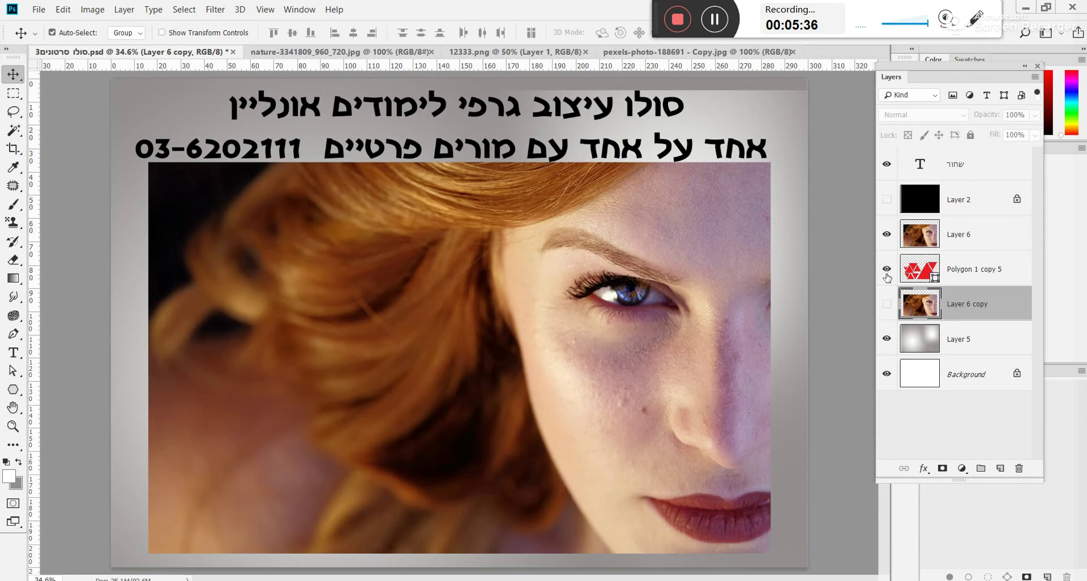
{"action": "left_click", "coordinate": [887, 304]}
{"action": "left_click", "coordinate": [887, 303]}
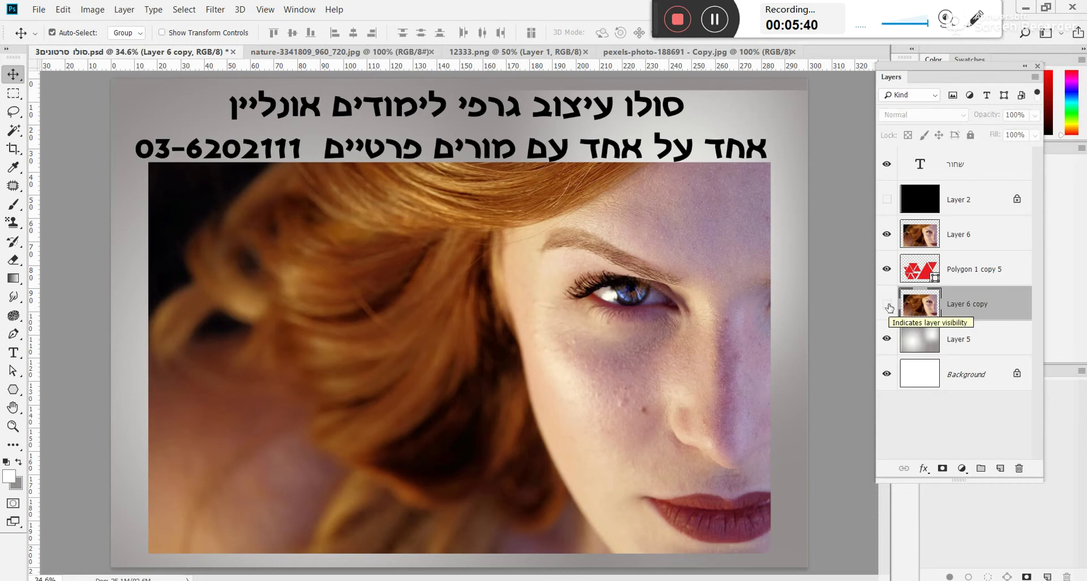
Step: Clip the upper portrait photo layer to the merged triangle shapes with a clipping mask
{"action": "left_click", "coordinate": [964, 235]}
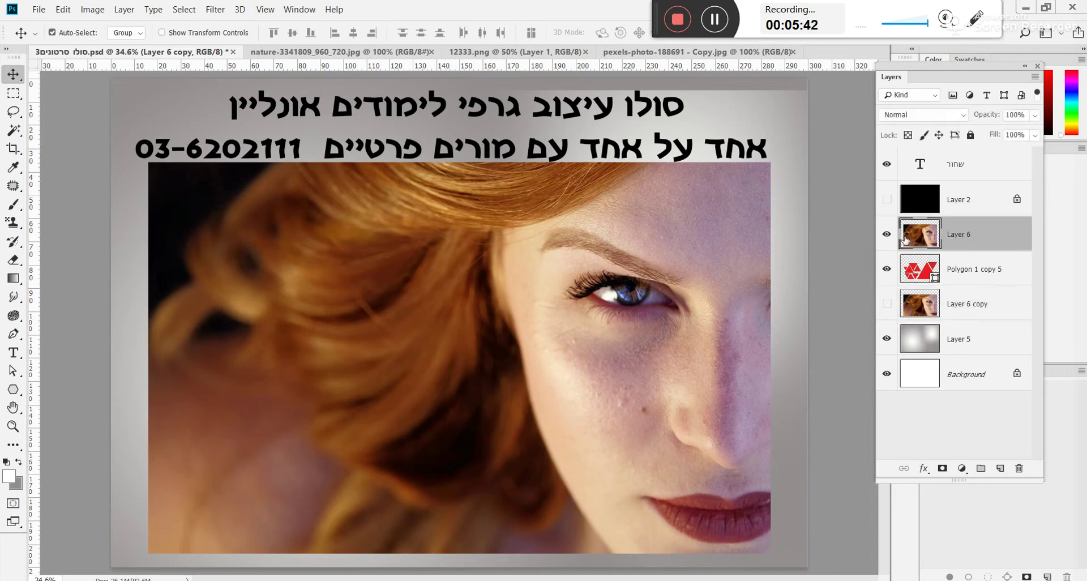
{"action": "right_click", "coordinate": [963, 235]}
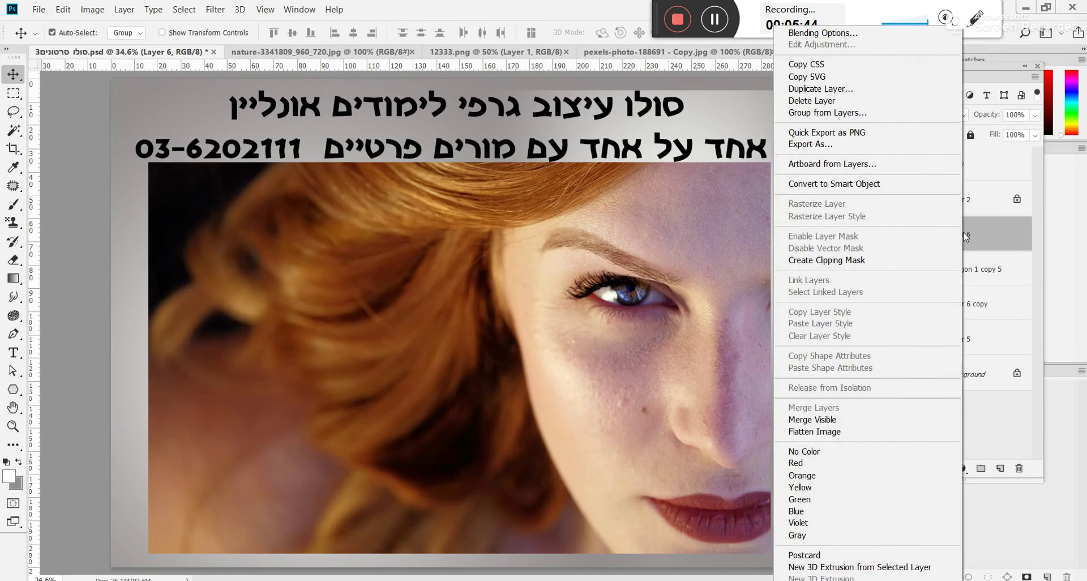
{"action": "left_click", "coordinate": [832, 261]}
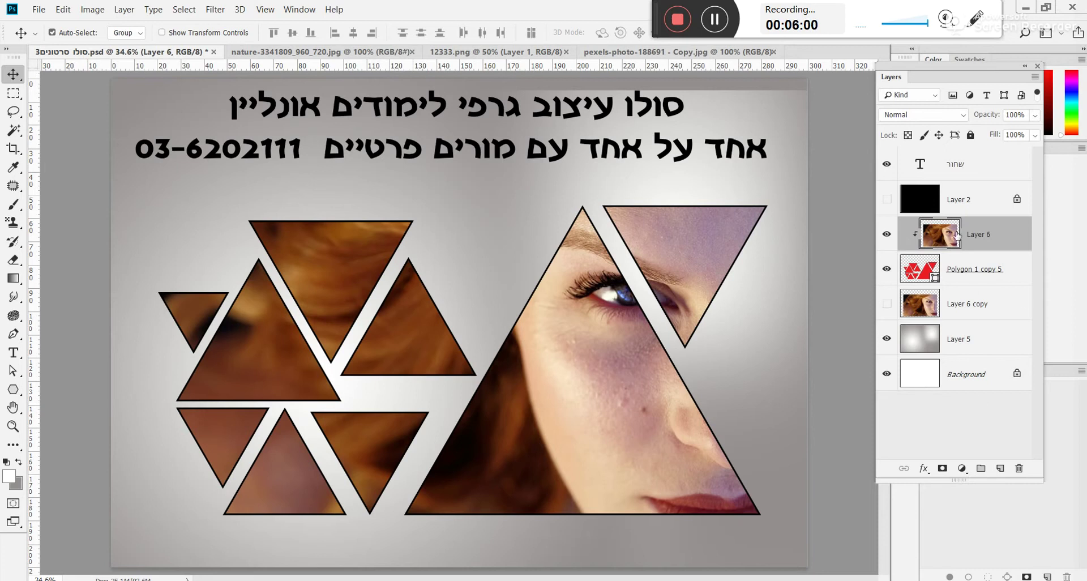
Step: Add a drop shadow to the merged triangle layer with 69% opacity, 17 px distance, 25% spread and 54 px size
{"action": "left_click", "coordinate": [965, 280]}
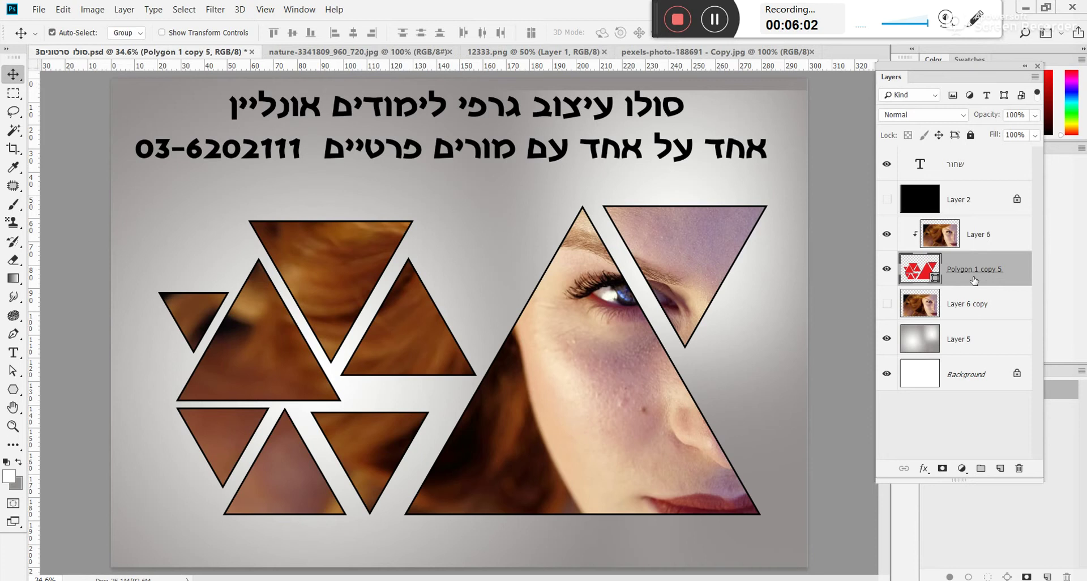
{"action": "left_click", "coordinate": [924, 469]}
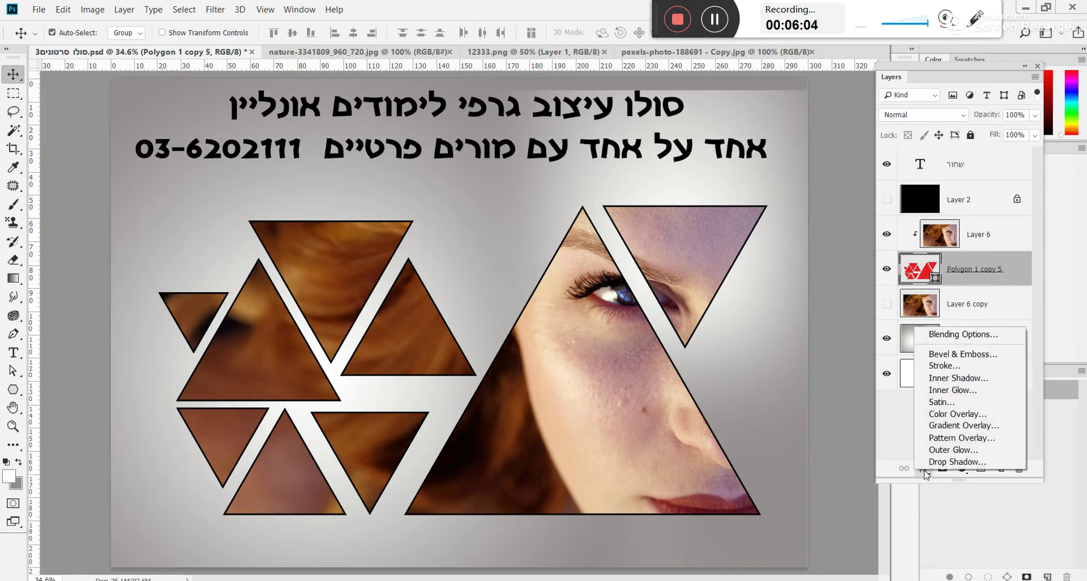
{"action": "left_click", "coordinate": [940, 463]}
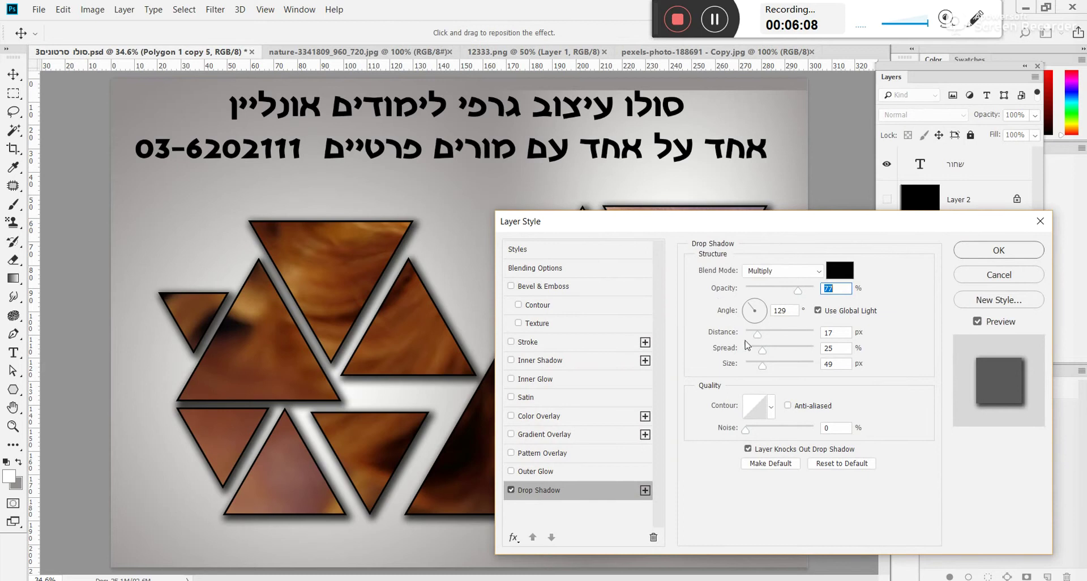
{"action": "left_click_drag", "start_coordinate": [762, 365], "coordinate": [764, 367]}
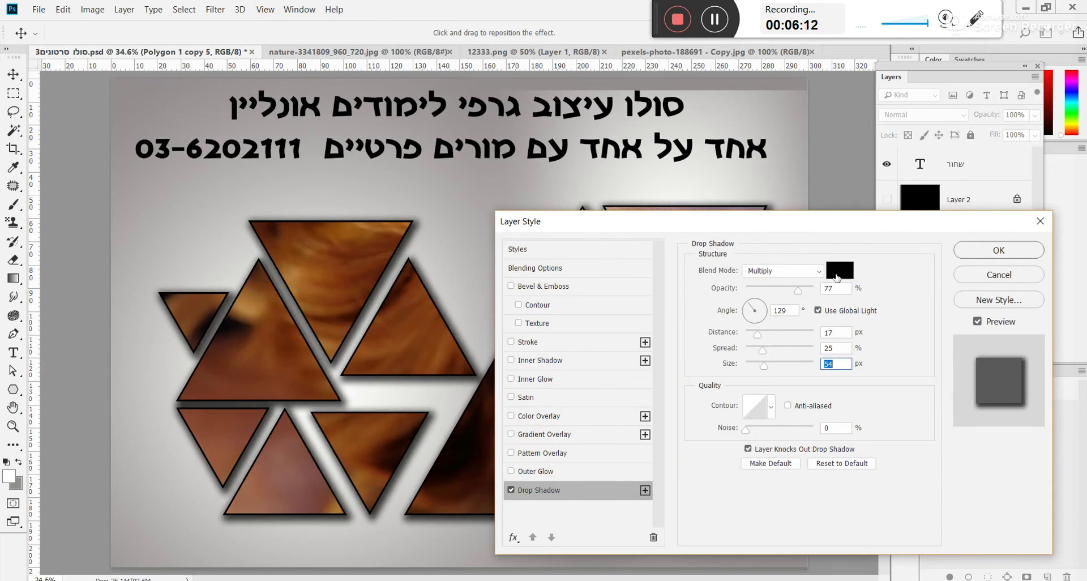
{"action": "left_click_drag", "start_coordinate": [805, 290], "coordinate": [791, 295]}
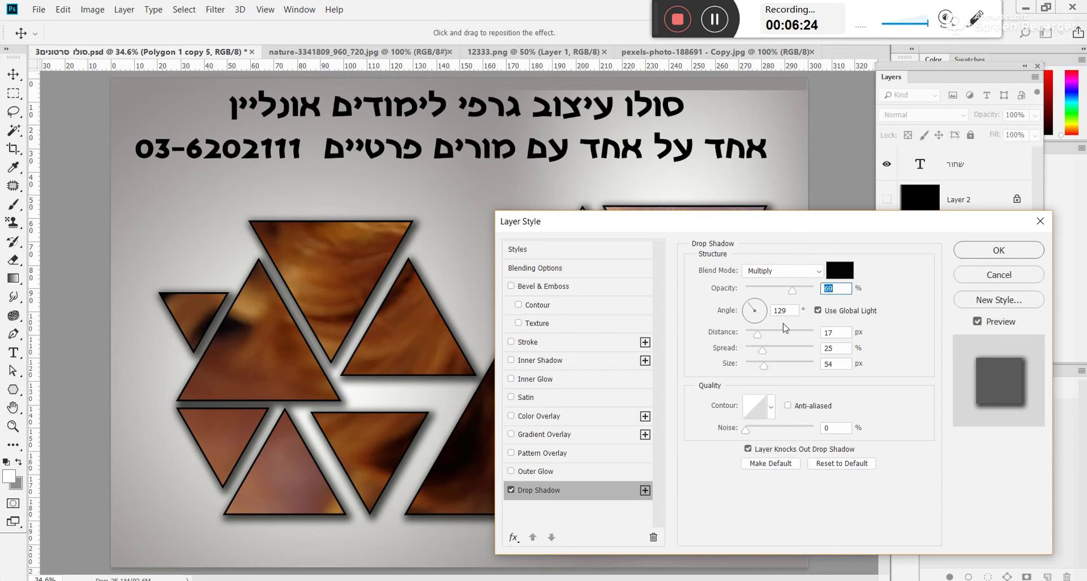
{"action": "left_click", "coordinate": [997, 251]}
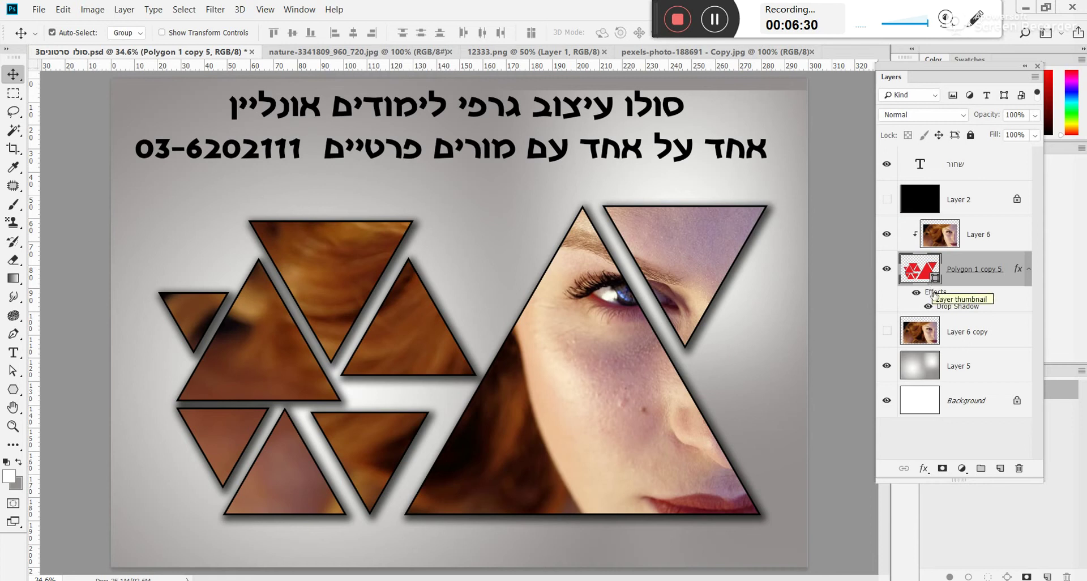
Step: Add a white stroke to the merged triangle layer with a size of 13 px and 100% opacity
{"action": "left_click", "coordinate": [923, 468]}
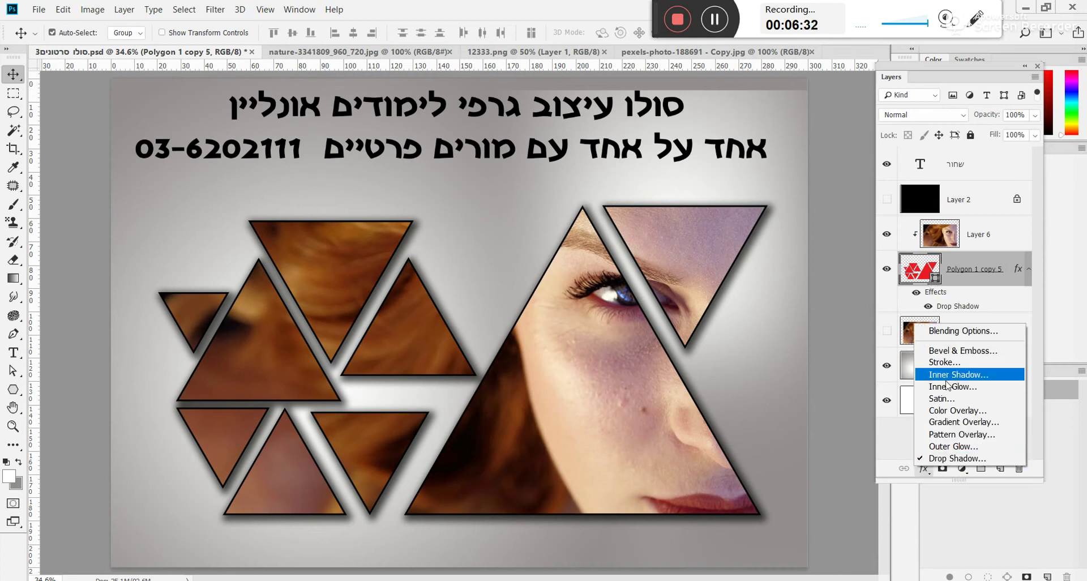
{"action": "key", "text": "Escape"}
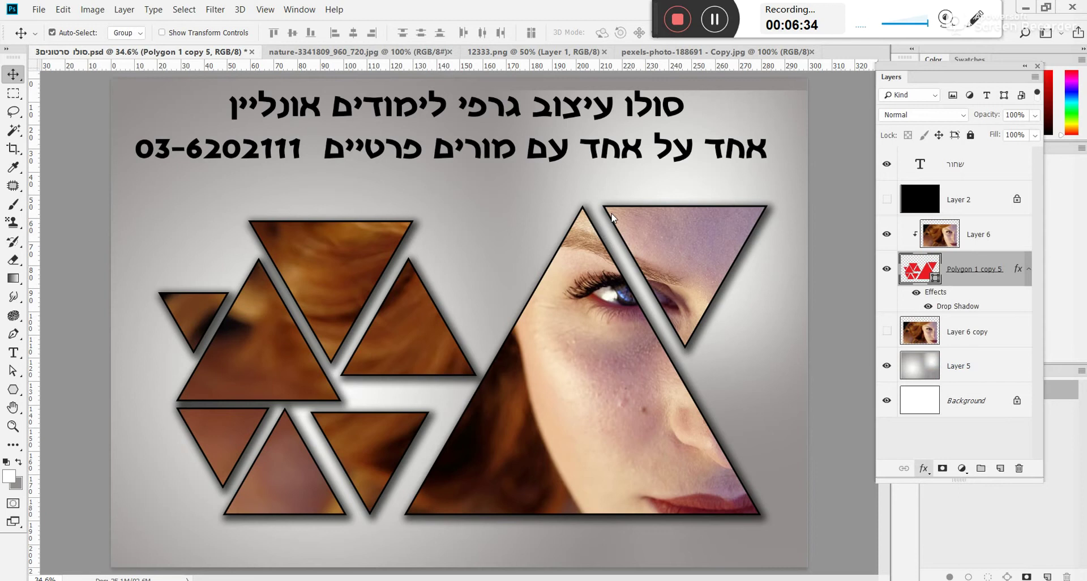
{"action": "left_click_drag", "start_coordinate": [649, 227], "coordinate": [660, 156]}
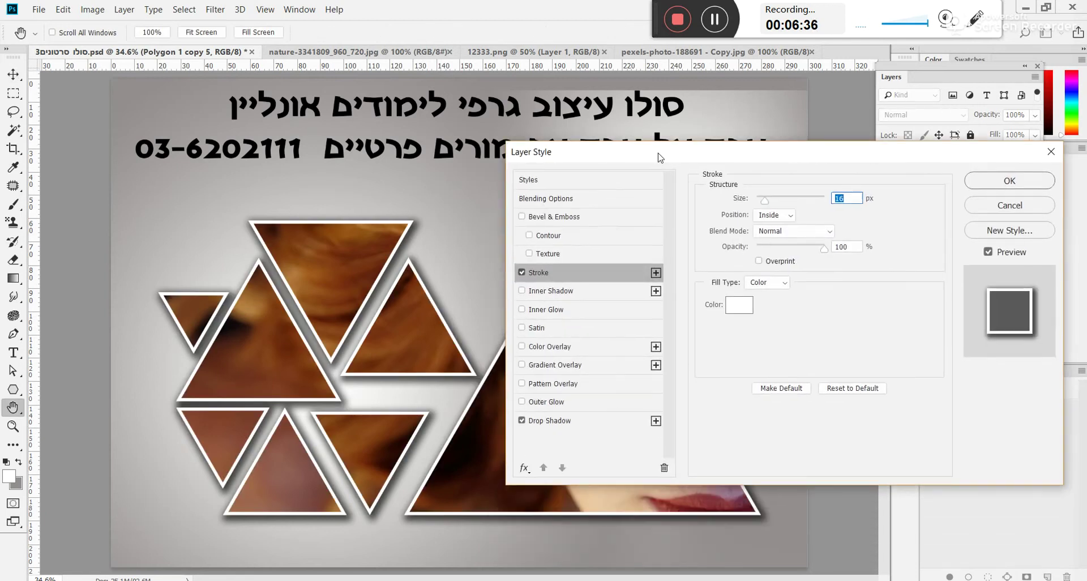
{"action": "left_click_drag", "start_coordinate": [763, 201], "coordinate": [765, 202]}
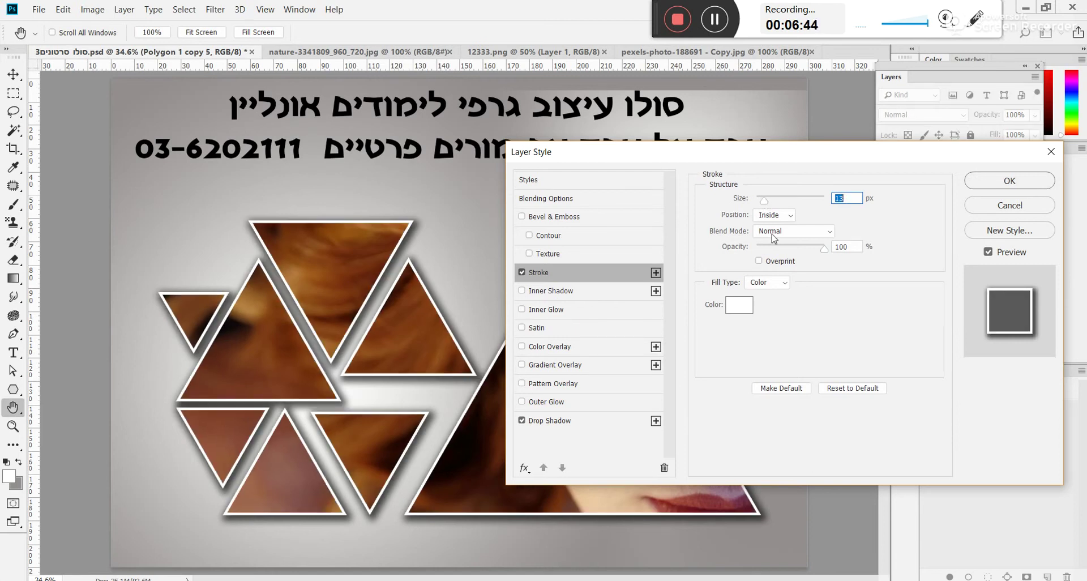
{"action": "mouse_move", "coordinate": [815, 247]}
{"action": "left_mouse_down"}
{"action": "mouse_move", "coordinate": [804, 248]}
{"action": "mouse_move", "coordinate": [828, 246]}
{"action": "left_mouse_up"}
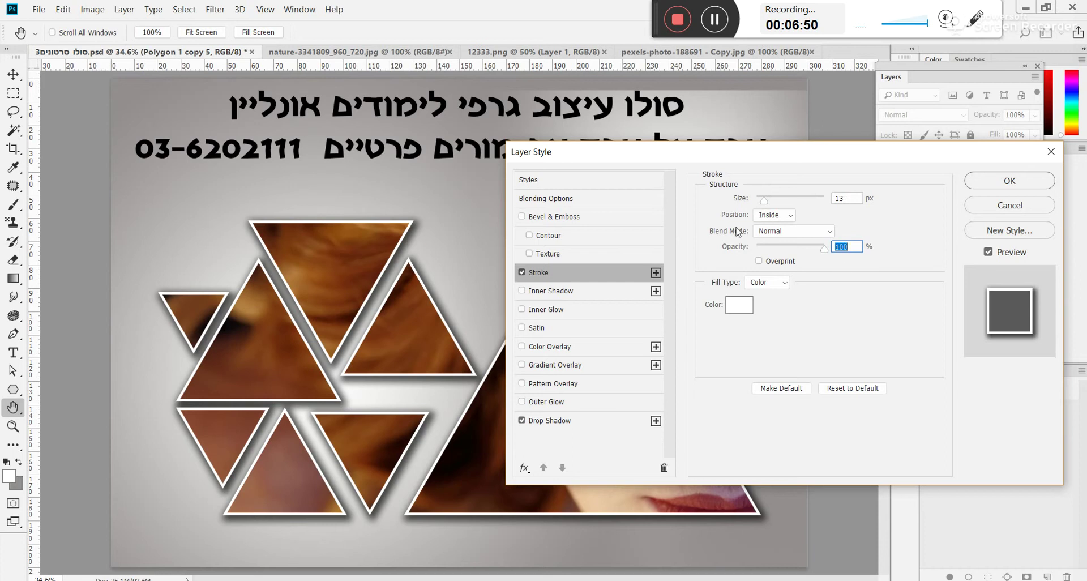
Step: Try the Outside position for the triangles' stroke, return it to Inside and apply the layer style
{"action": "left_click", "coordinate": [791, 219]}
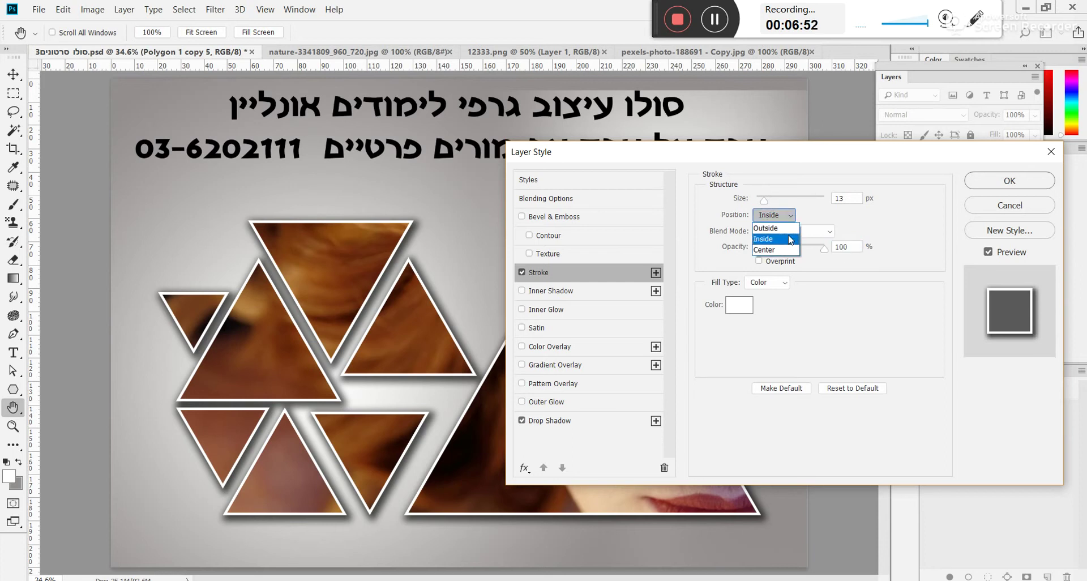
{"action": "left_click", "coordinate": [786, 227]}
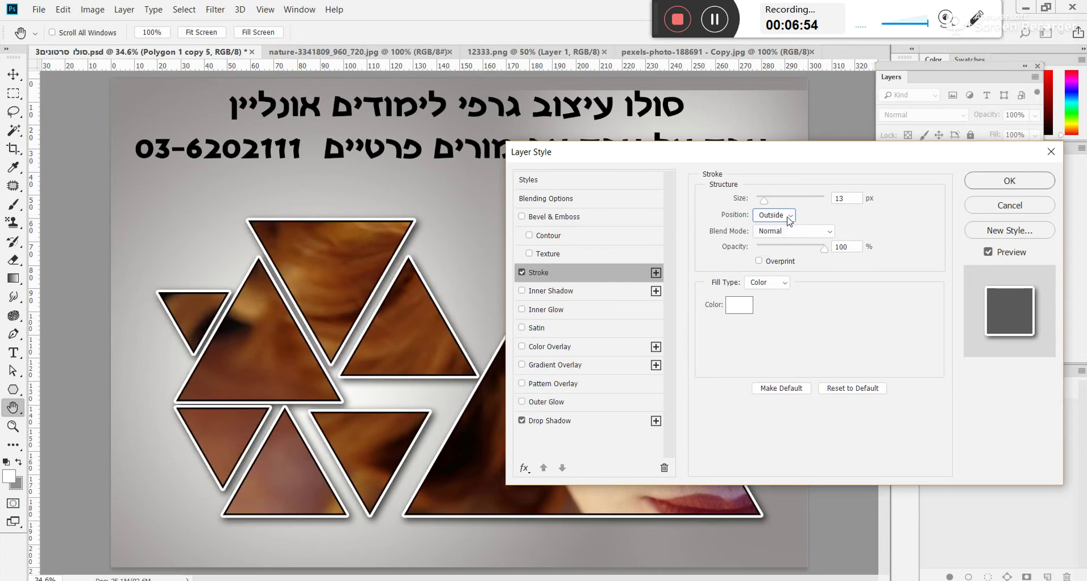
{"action": "left_click", "coordinate": [789, 217]}
{"action": "left_click", "coordinate": [782, 240]}
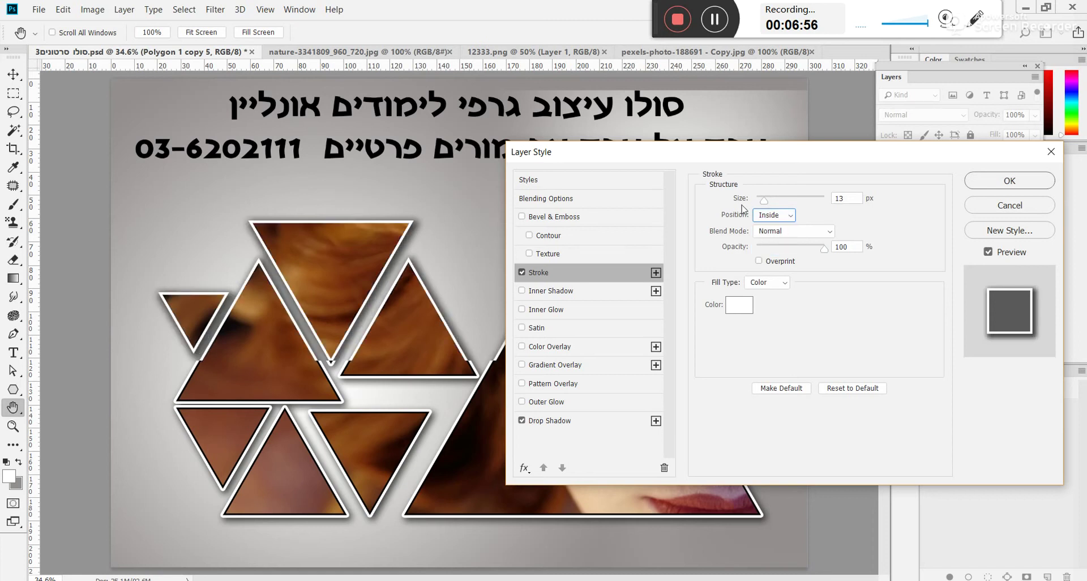
{"action": "left_click", "coordinate": [987, 187]}
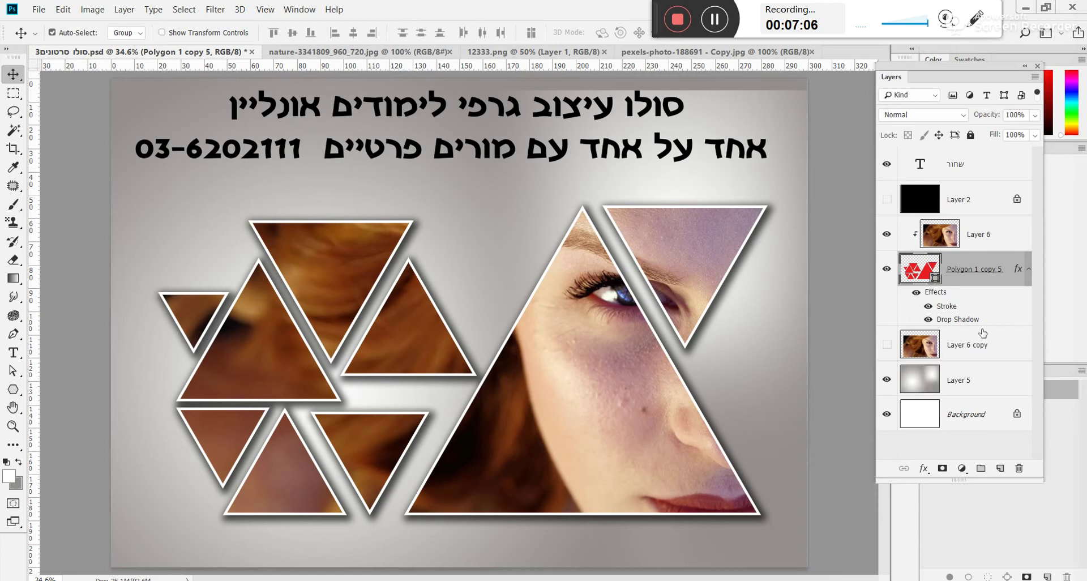
Step: Show the portrait copy below the triangles and load the merged triangle shapes as a selection
{"action": "left_click", "coordinate": [887, 345]}
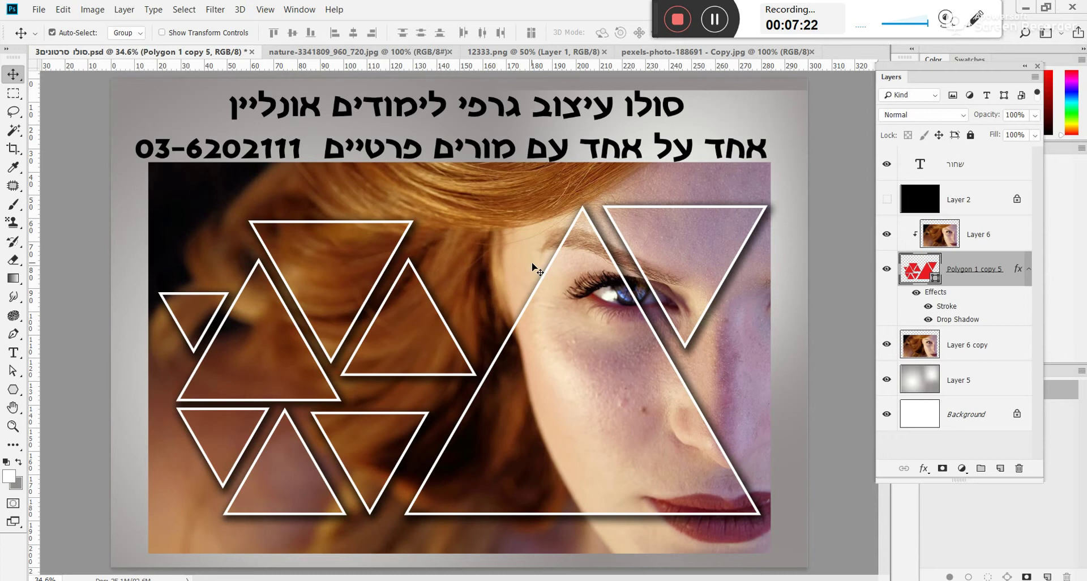
{"action": "key", "text": "ctrl"}
{"action": "left_click", "coordinate": [887, 268]}
{"action": "left_click", "coordinate": [886, 269]}
{"action": "left_click", "coordinate": [917, 272], "text": "ctrl"}
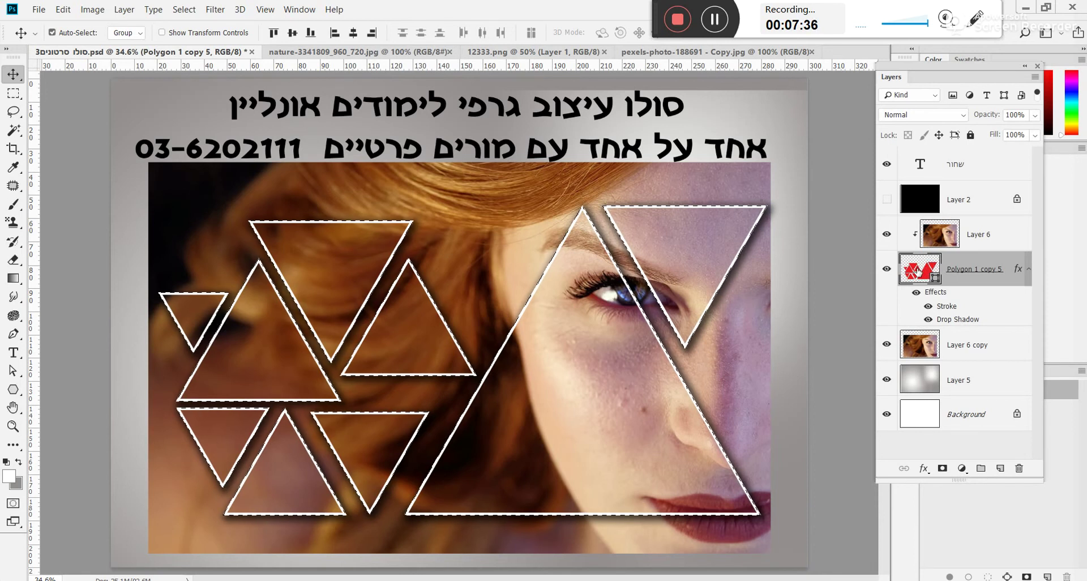
{"action": "key", "text": "ctrl+d"}
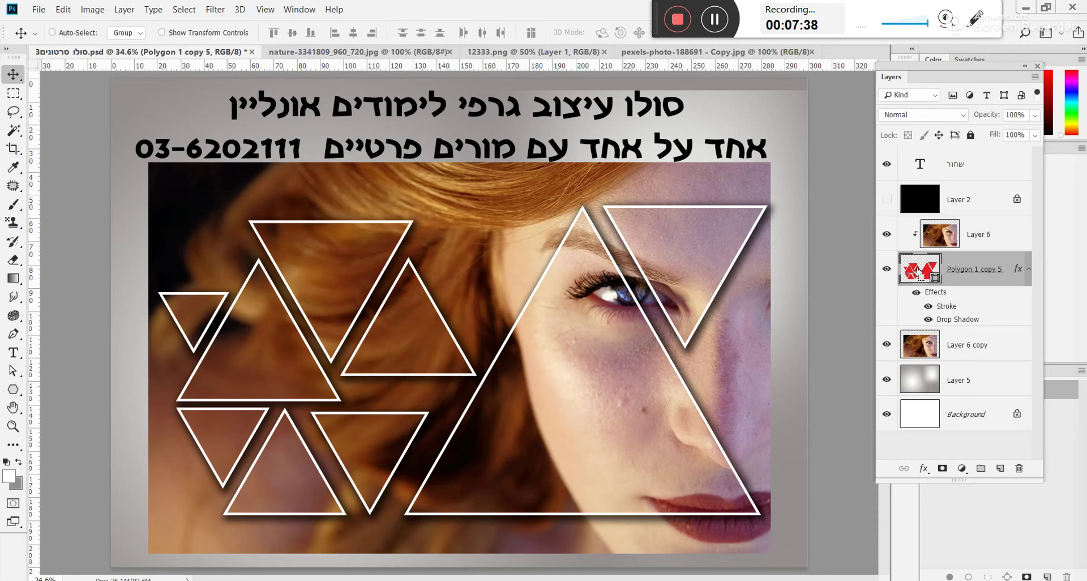
{"action": "left_click", "coordinate": [915, 273], "text": "ctrl"}
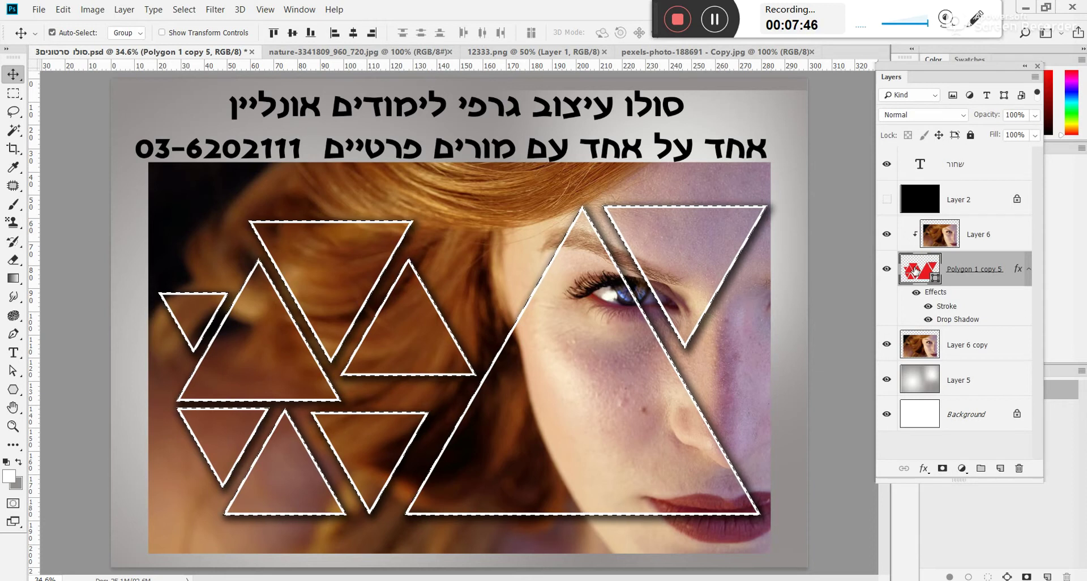
Step: Rename the portrait copy layer below the triangles as "שכבה שהוסתרה"
{"action": "double_click", "coordinate": [969, 345]}
{"action": "type", "text": "ש"}
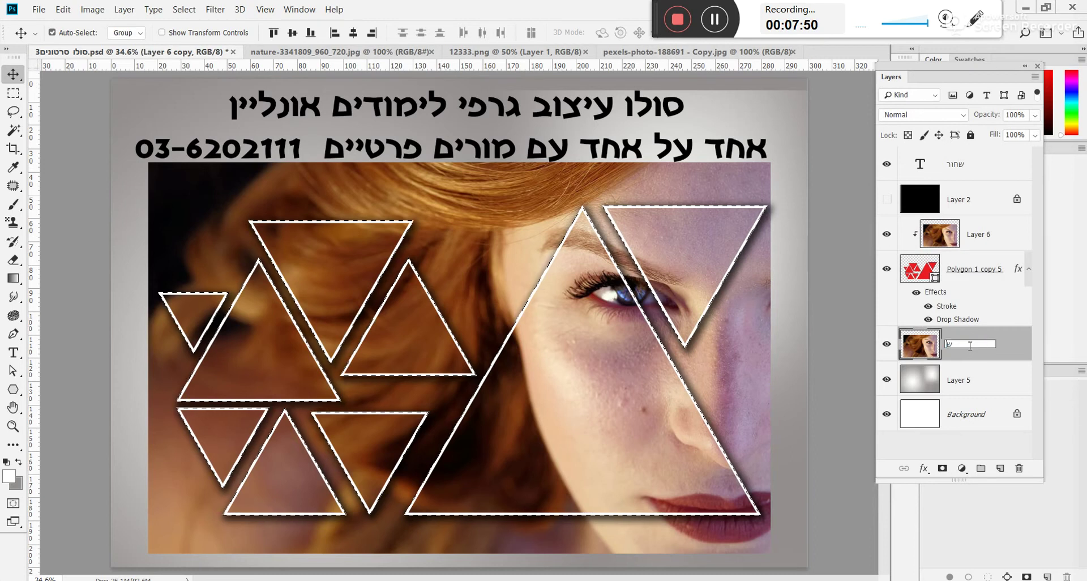
{"action": "type", "text": "כבה שחוםתרה"}
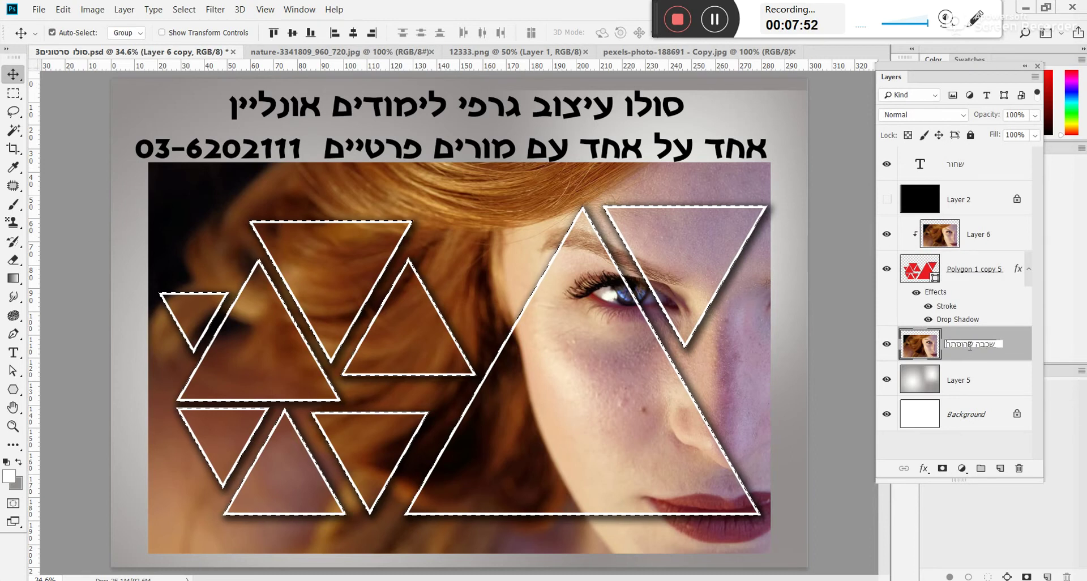
{"action": "key", "text": "Return"}
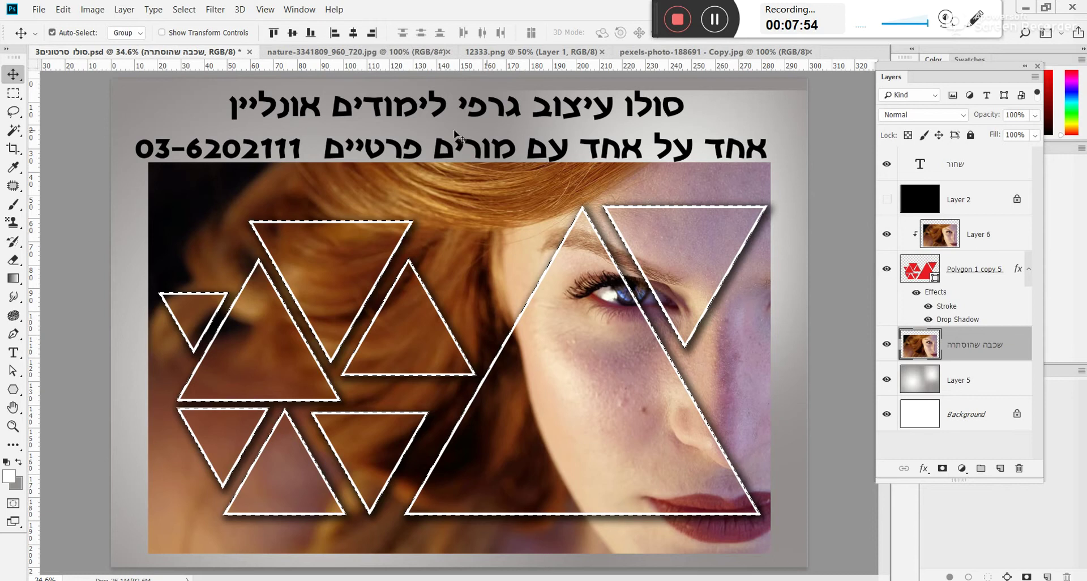
Step: Expand the triangle selection by 15 pixels
{"action": "left_click", "coordinate": [185, 10]}
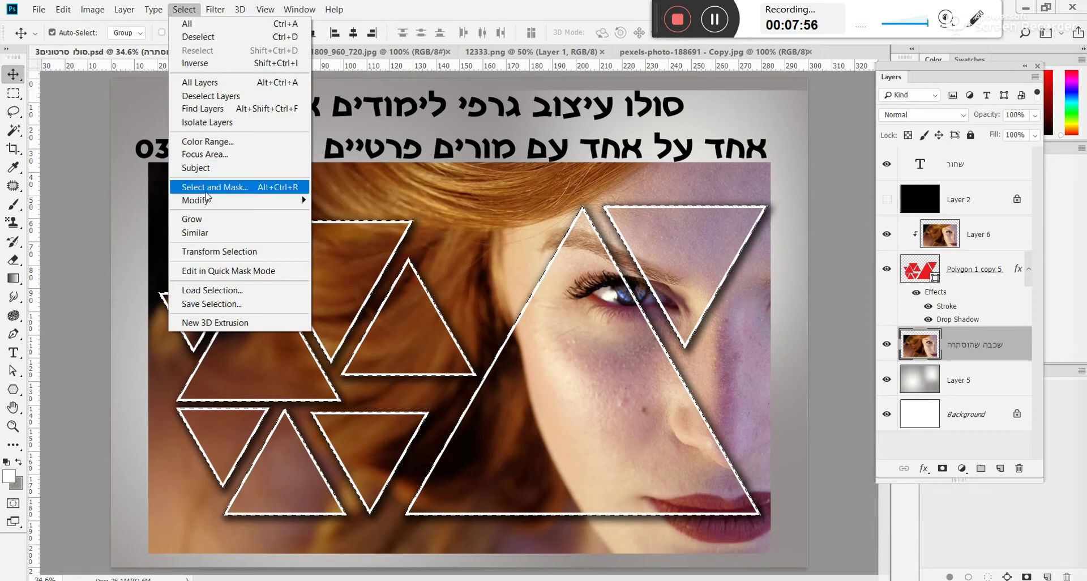
{"action": "mouse_move", "coordinate": [207, 201]}
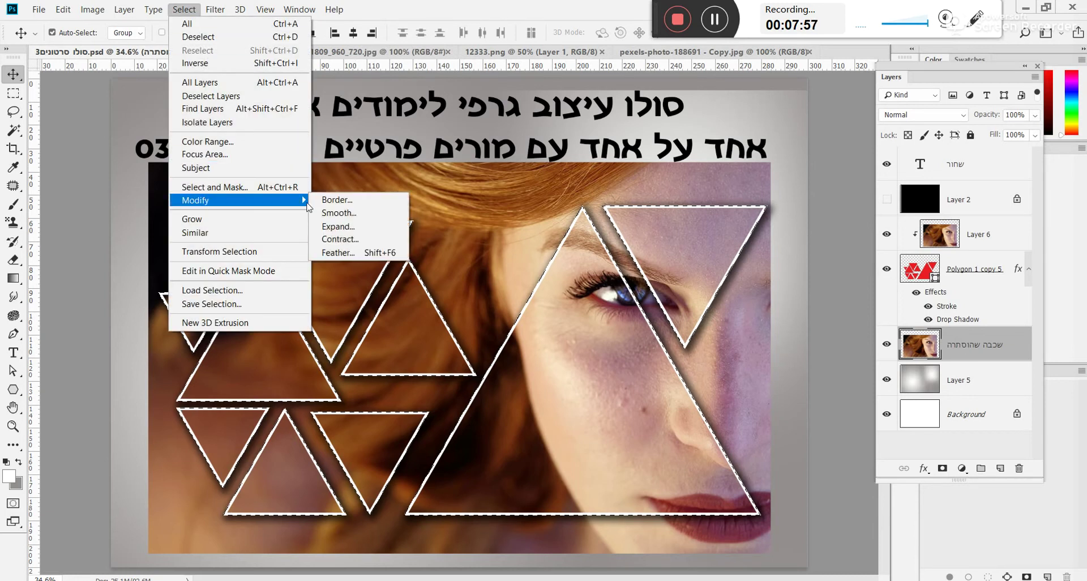
{"action": "left_click", "coordinate": [340, 226]}
{"action": "type", "text": "15"}
{"action": "key", "text": "Return"}
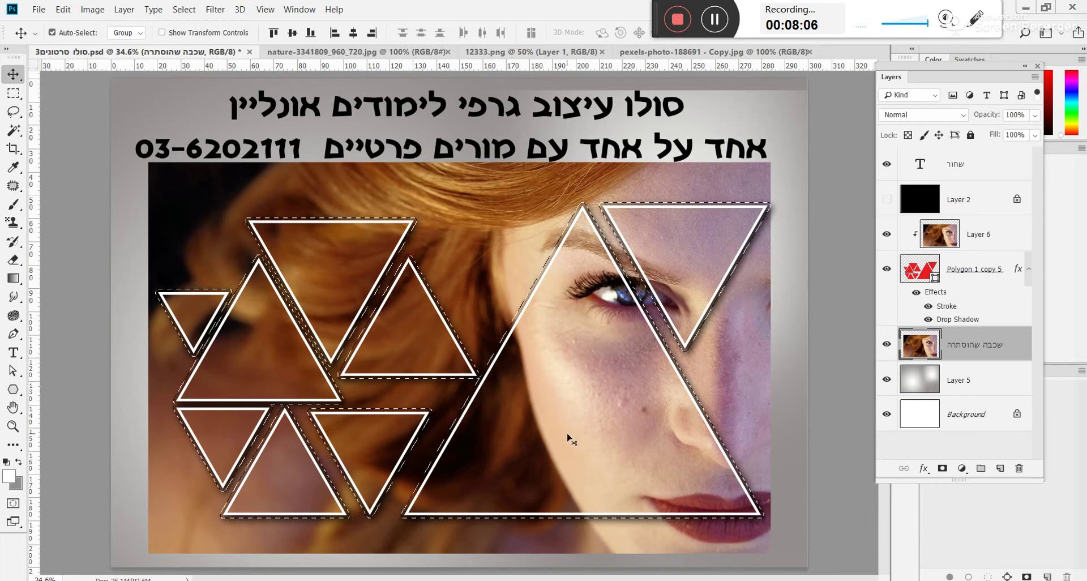
Step: Invert the selection, delete the portrait copy's area outside the expanded triangles and deselect
{"action": "left_click", "coordinate": [184, 9]}
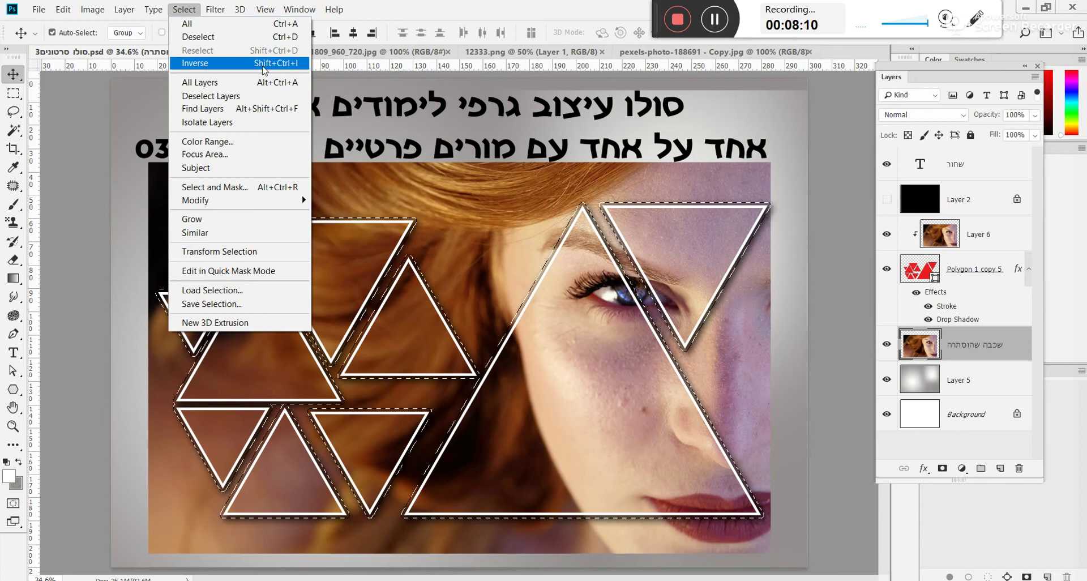
{"action": "left_click", "coordinate": [264, 63]}
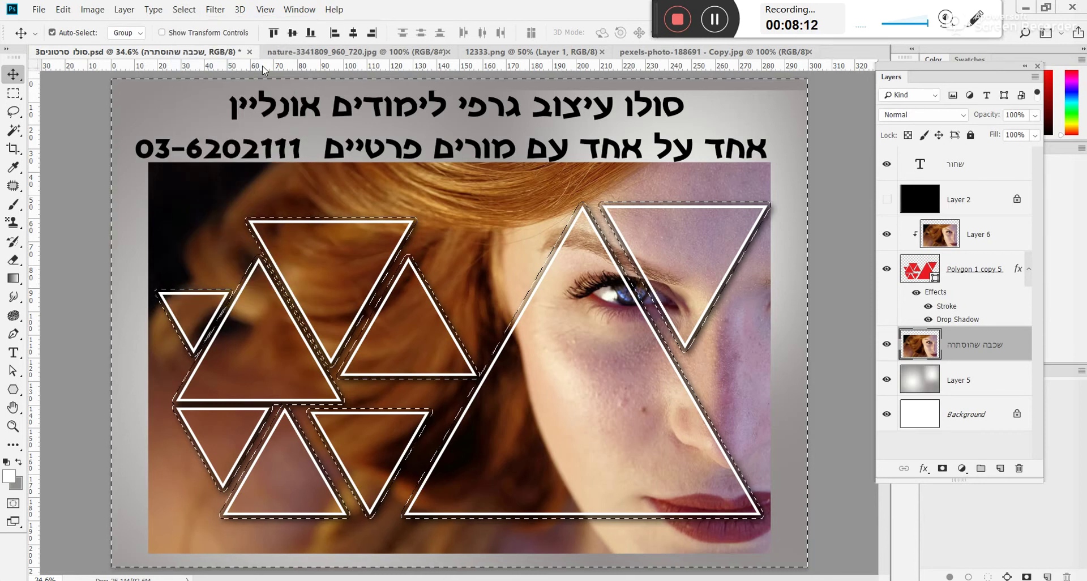
{"action": "key", "text": "Delete"}
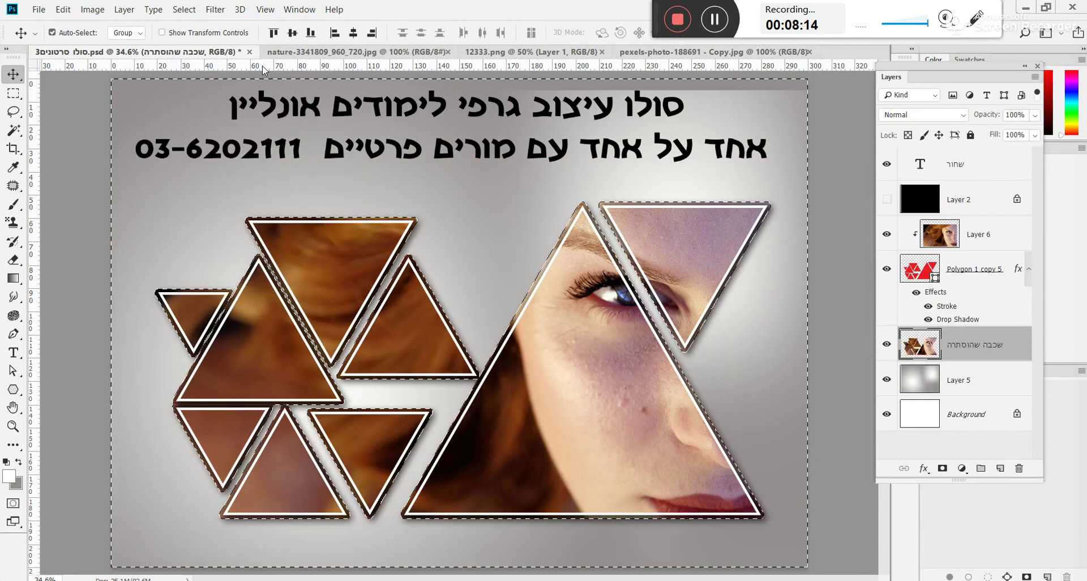
{"action": "key", "text": "ctrl+d"}
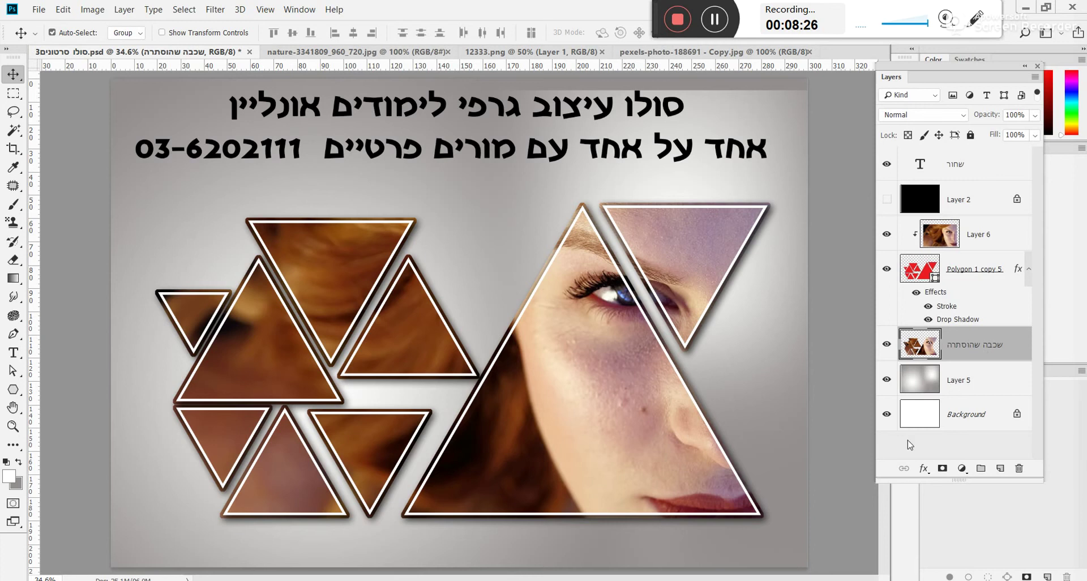
Step: Add a drop shadow to the layer "שכבה שהוסתרה" with 76% opacity, 14% spread and 29 px size
{"action": "key", "text": "ctrl+plus"}
{"action": "key", "text": "ctrl+plus"}
{"action": "key", "text": "ctrl+plus"}
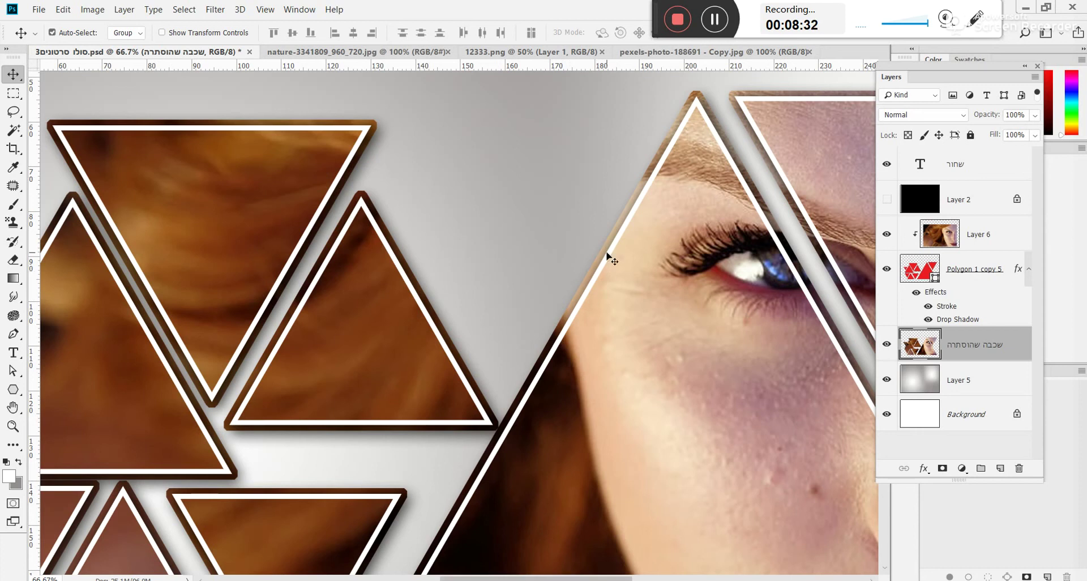
{"action": "left_click", "coordinate": [886, 344]}
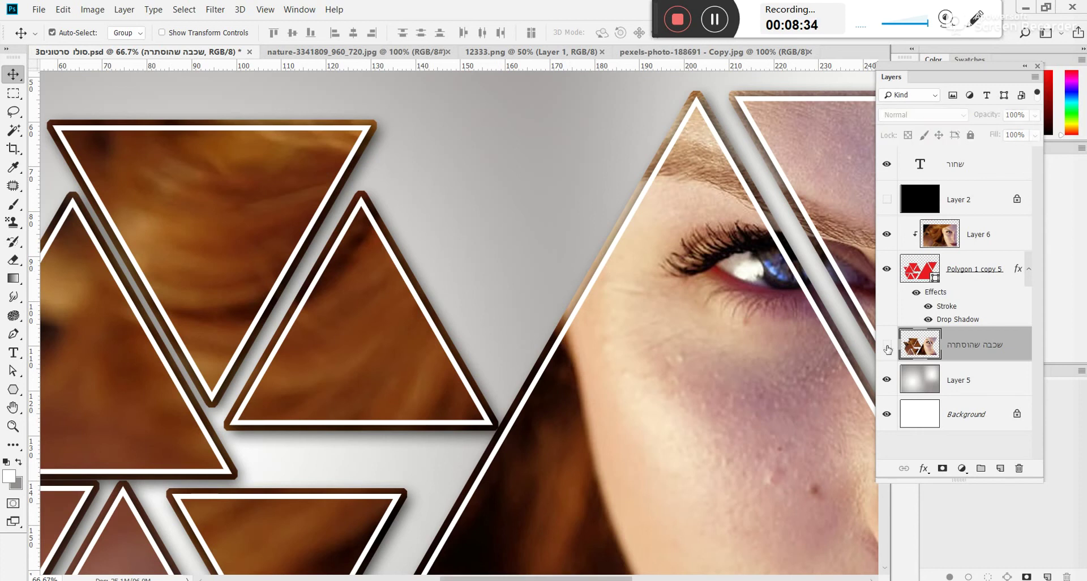
{"action": "left_click", "coordinate": [887, 345]}
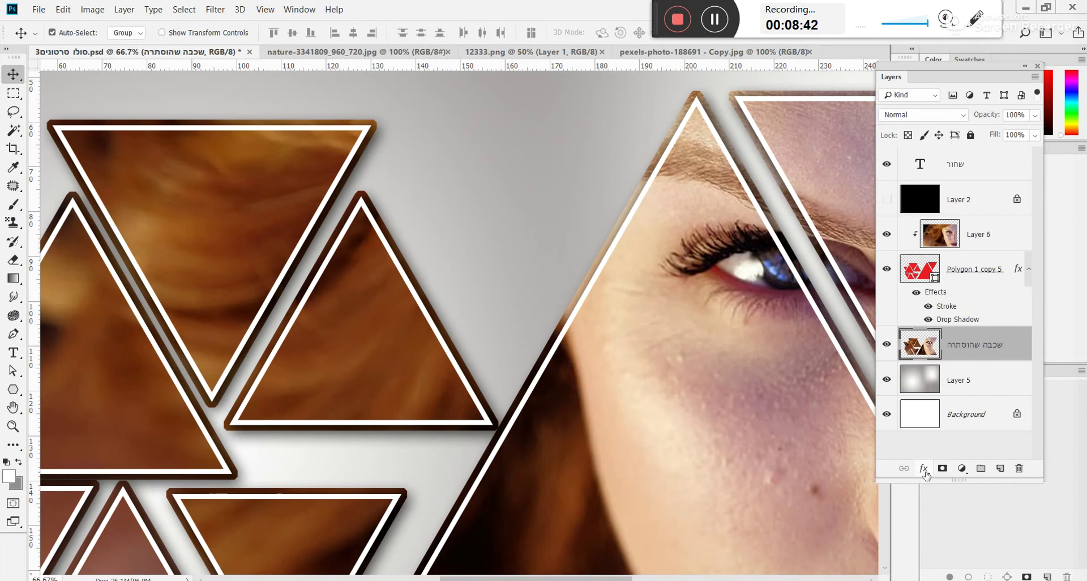
{"action": "left_click", "coordinate": [926, 474]}
{"action": "left_click", "coordinate": [957, 463]}
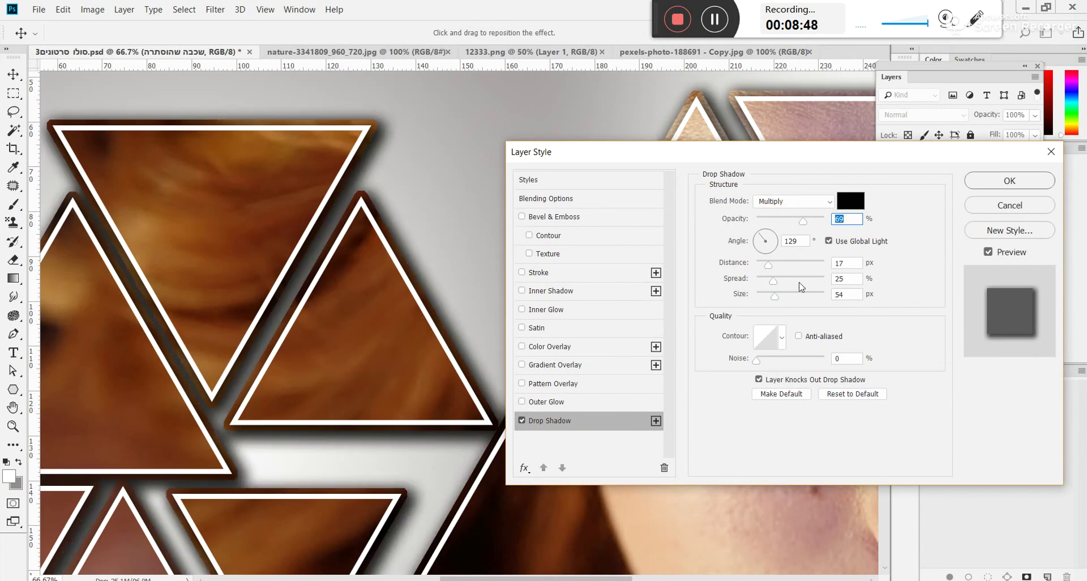
{"action": "left_click_drag", "start_coordinate": [772, 281], "coordinate": [768, 299]}
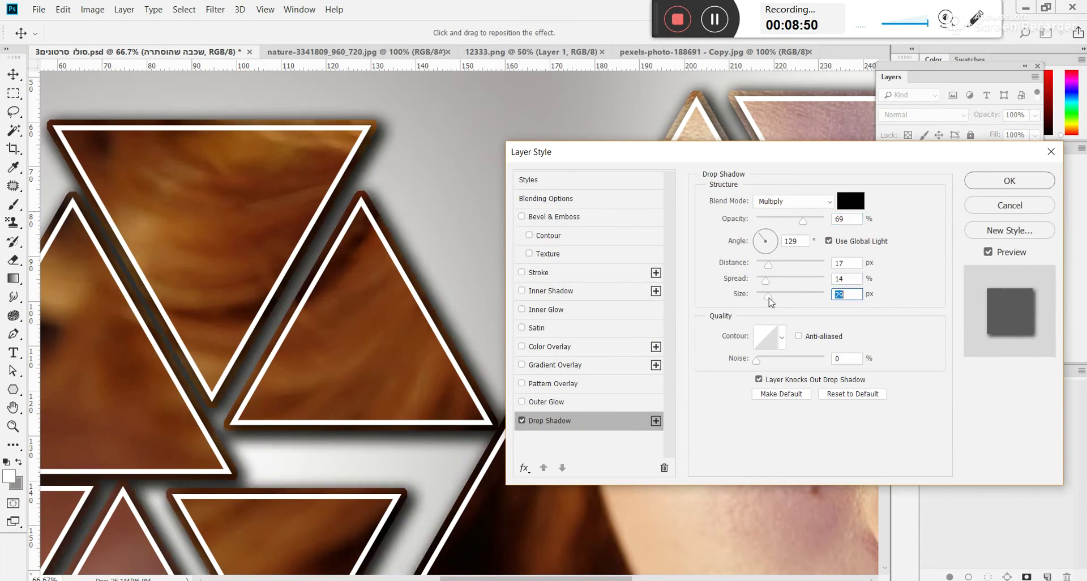
{"action": "left_click", "coordinate": [786, 221]}
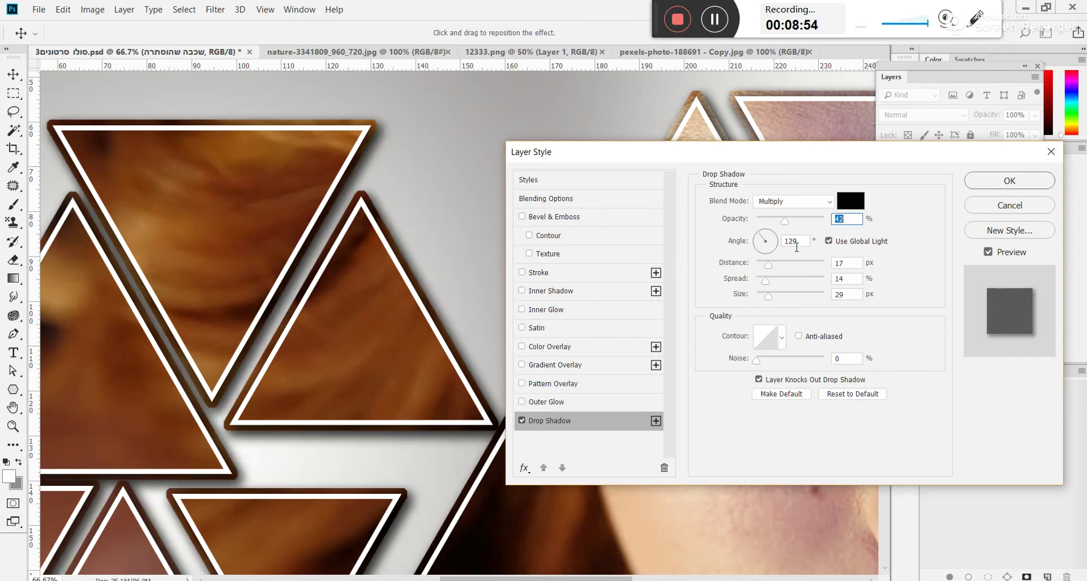
{"action": "left_click_drag", "start_coordinate": [785, 220], "coordinate": [811, 222]}
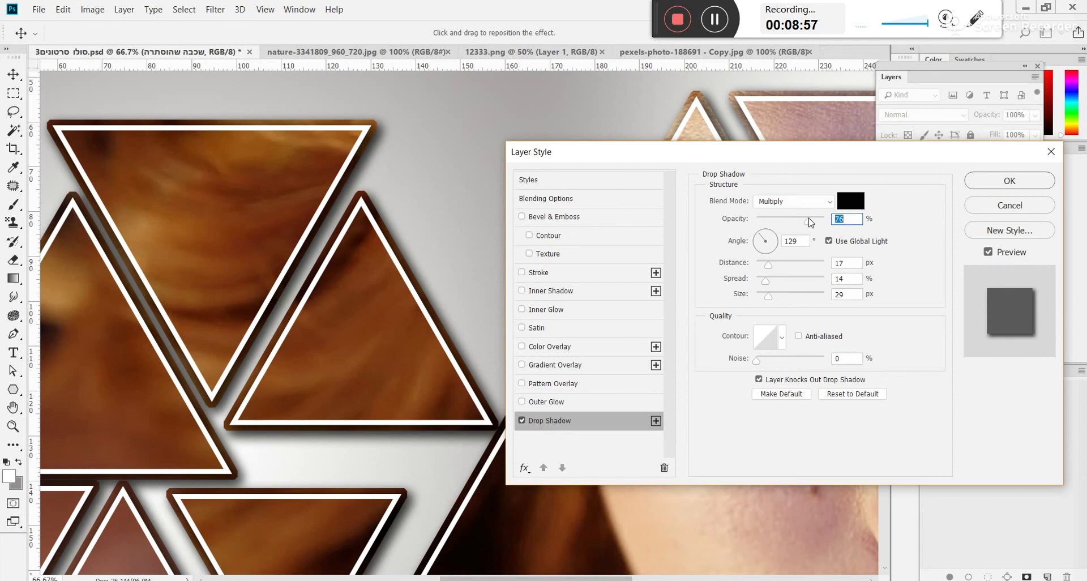
Step: Add a smooth Inner Bevel to the same layer with size 29 px and soften 2 px, and apply the layer style
{"action": "left_click", "coordinate": [570, 216]}
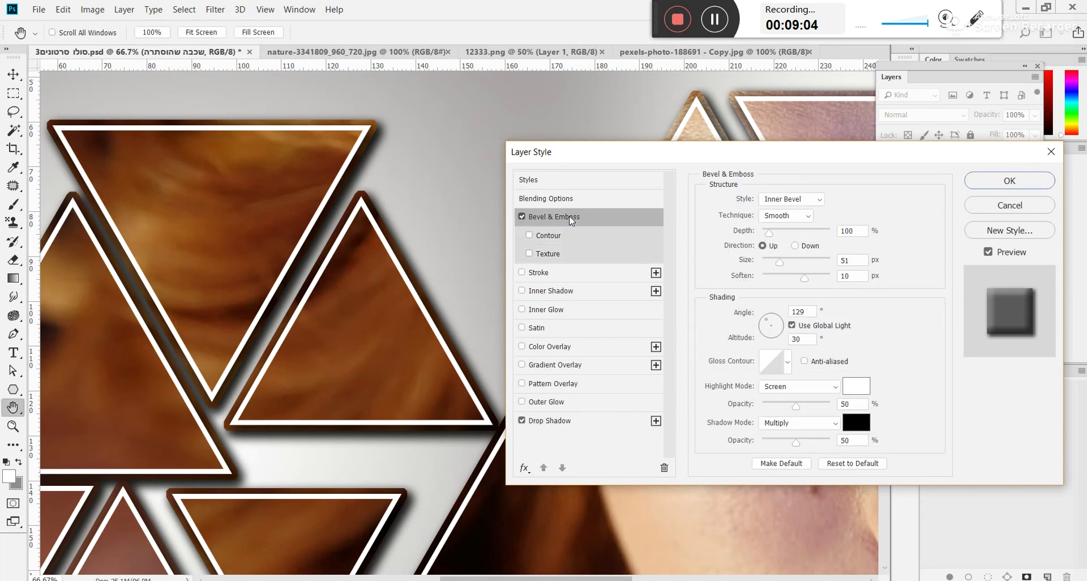
{"action": "left_click", "coordinate": [769, 275]}
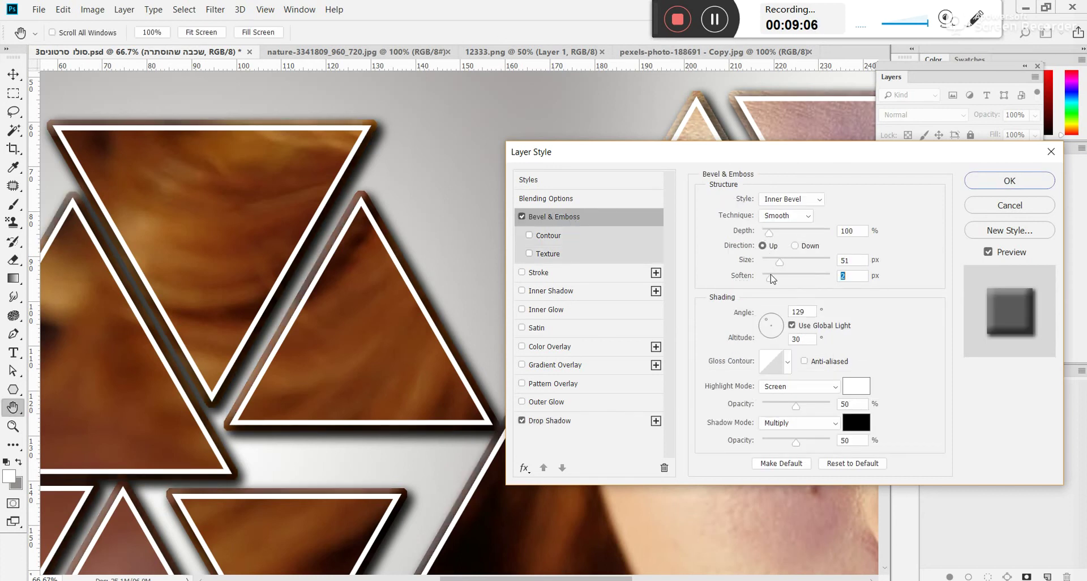
{"action": "left_click", "coordinate": [775, 259]}
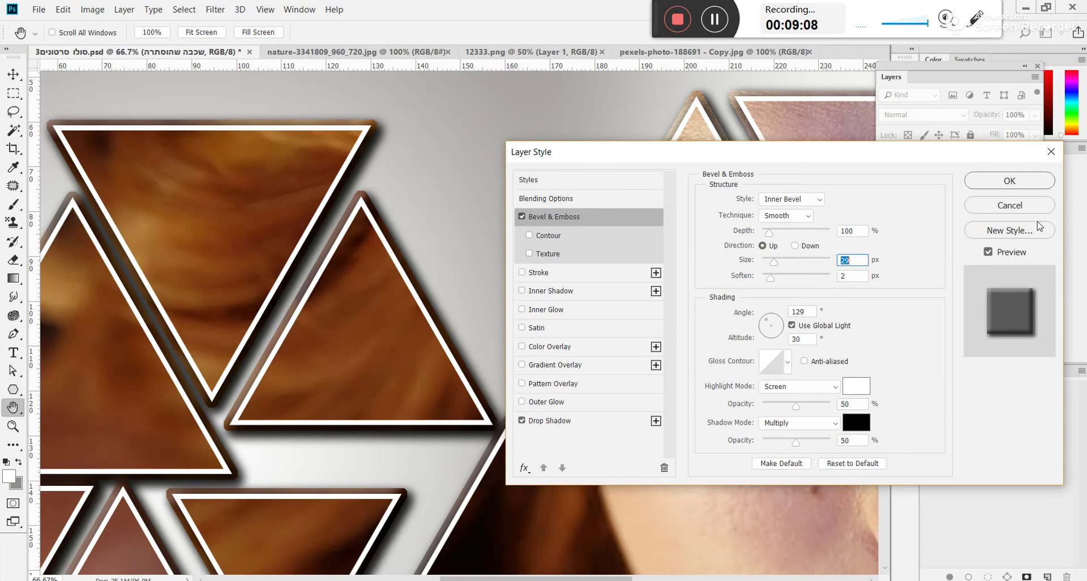
{"action": "left_click", "coordinate": [1016, 185]}
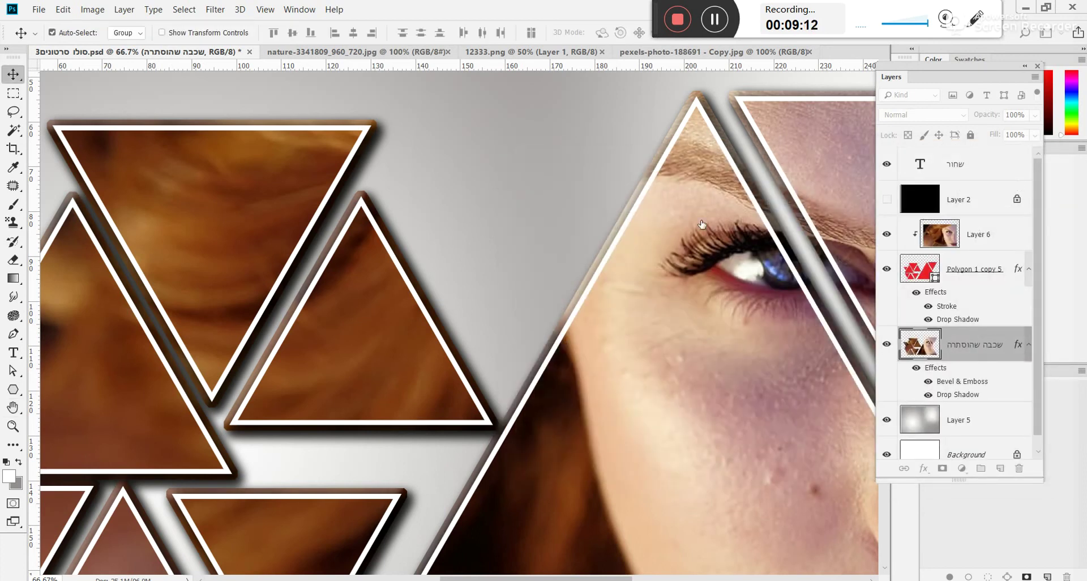
Step: Bring the portrait from 12333.png into the triangles document as a new layer directly above "שכבה שהוסתרה"
{"action": "key", "text": "ctrl+0"}
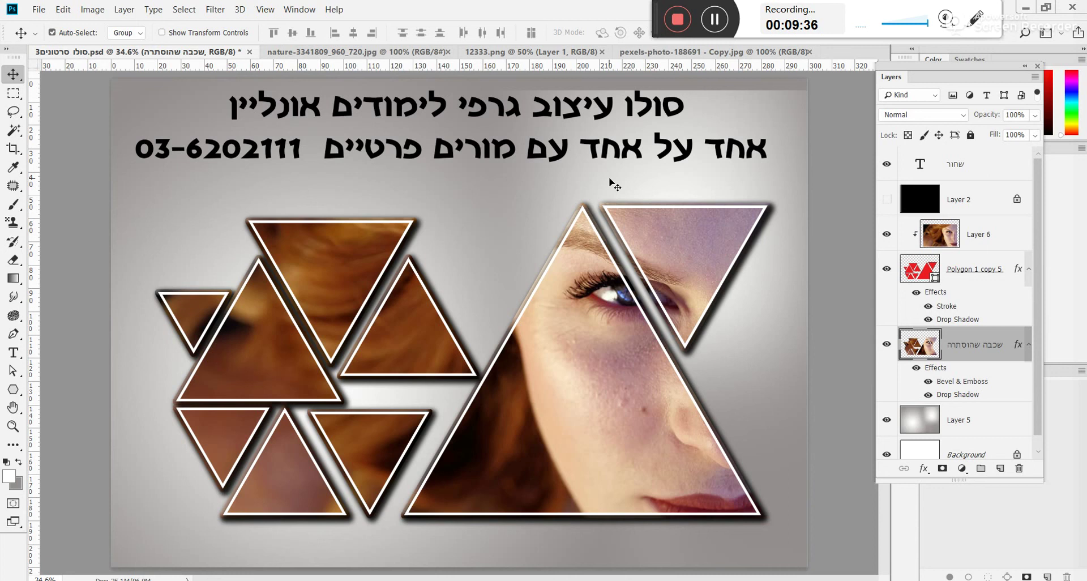
{"action": "left_click", "coordinate": [516, 52]}
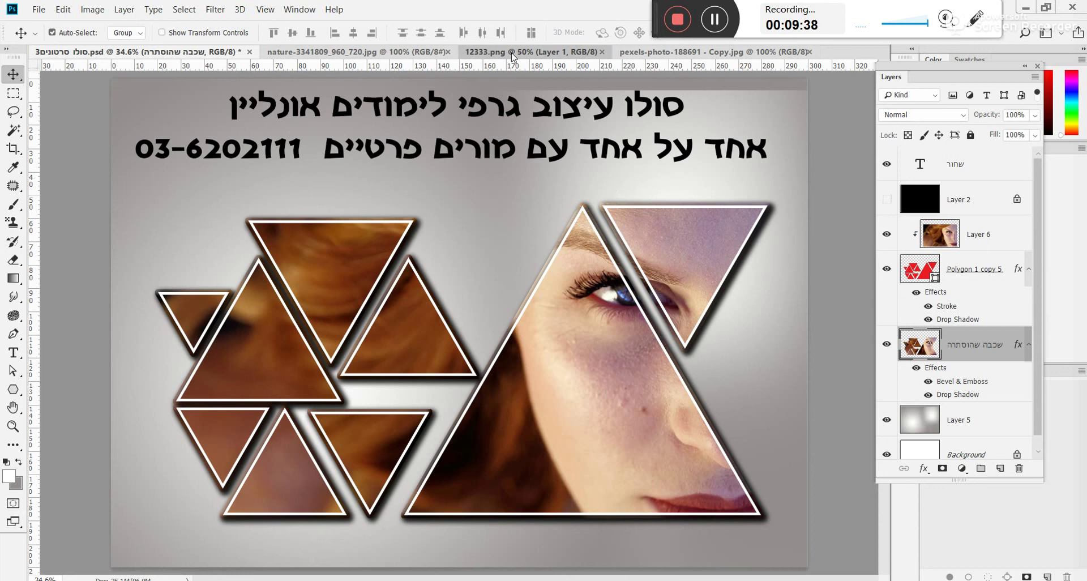
{"action": "left_click_drag", "start_coordinate": [525, 360], "coordinate": [678, 127]}
{"action": "left_click_drag", "start_coordinate": [678, 124], "coordinate": [190, 456]}
Step: Scale the new portrait to about 208% and position it so the woman's face lies behind the large triangle
{"action": "key", "text": "ctrl+t"}
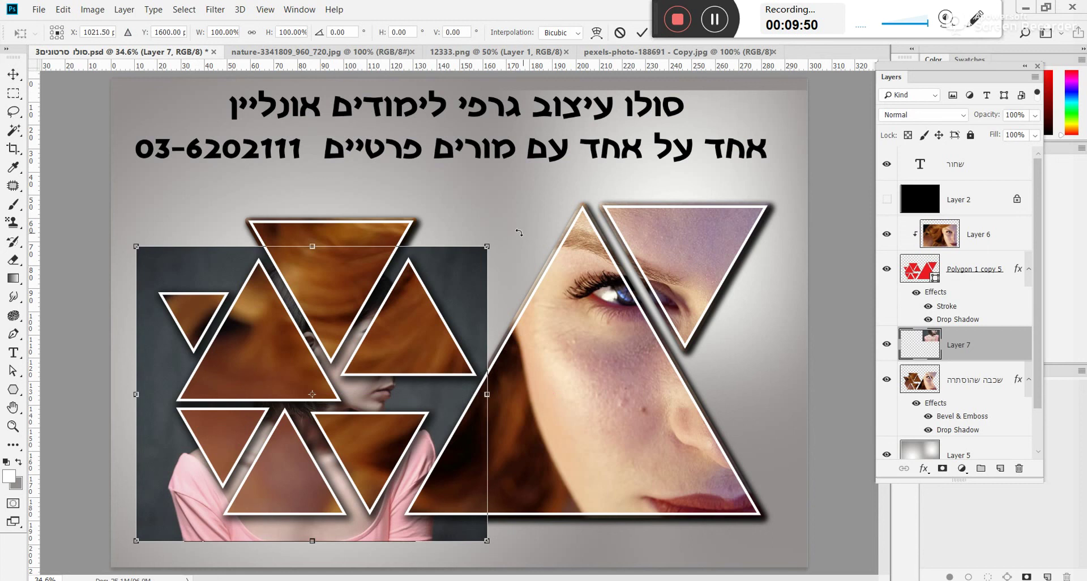
{"action": "left_click_drag", "start_coordinate": [488, 245], "coordinate": [884, 146]}
{"action": "left_click_drag", "start_coordinate": [510, 274], "coordinate": [598, 301]}
{"action": "left_click_drag", "start_coordinate": [237, 106], "coordinate": [108, 28]}
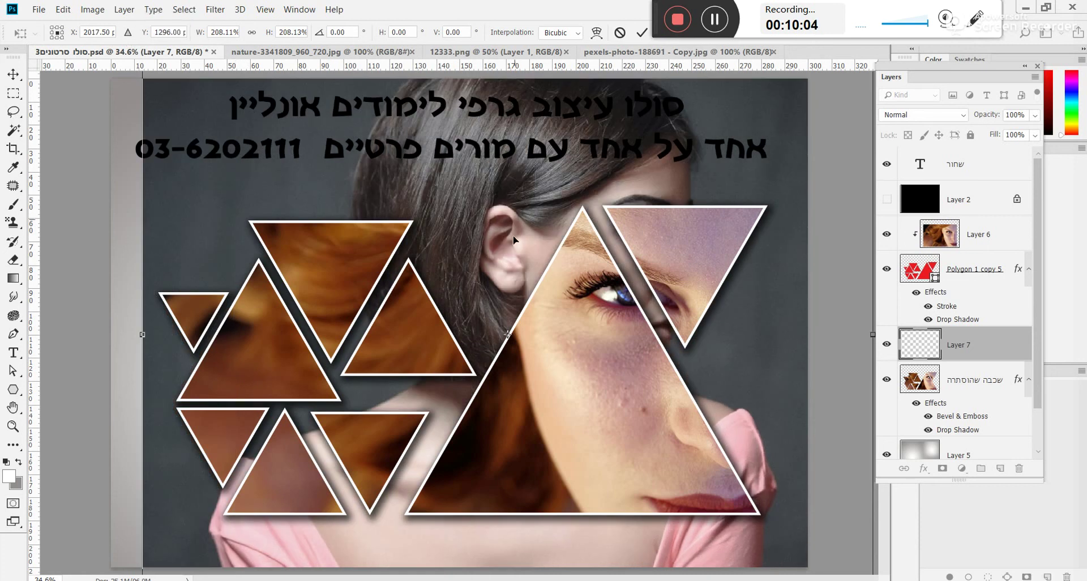
{"action": "left_click_drag", "start_coordinate": [512, 242], "coordinate": [509, 301]}
{"action": "key", "text": "Return"}
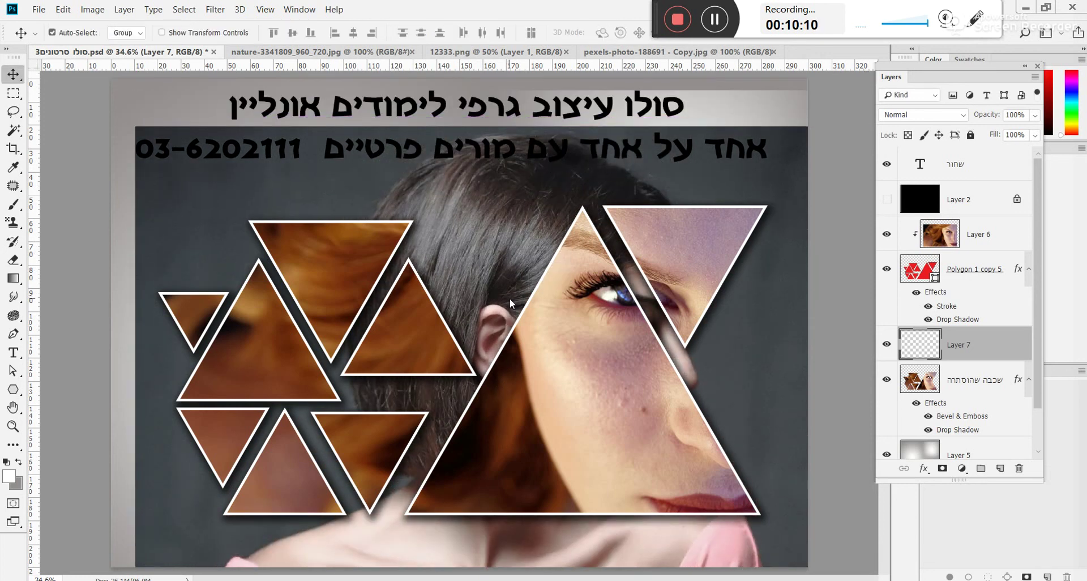
Step: Clip the new portrait into the merged triangles beneath Layer 6, and hide Layer 6
{"action": "left_click_drag", "start_coordinate": [961, 356], "coordinate": [963, 258]}
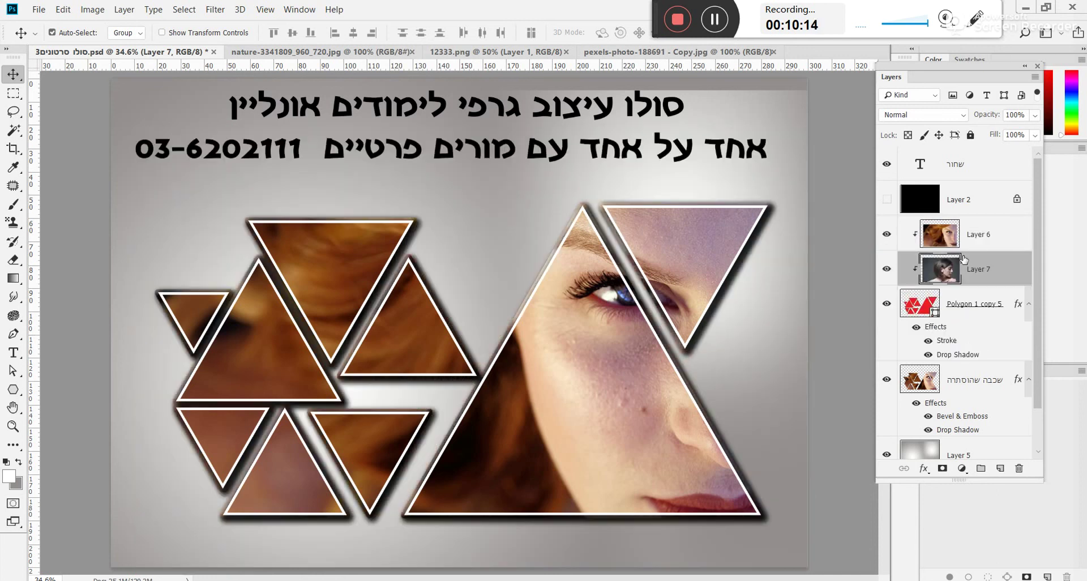
{"action": "left_click", "coordinate": [887, 234]}
Step: Move the new portrait out of the triangles' clipping group to above Layer 2, and return it clipped beneath Layer 6
{"action": "key", "text": "ctrl+bracketleft"}
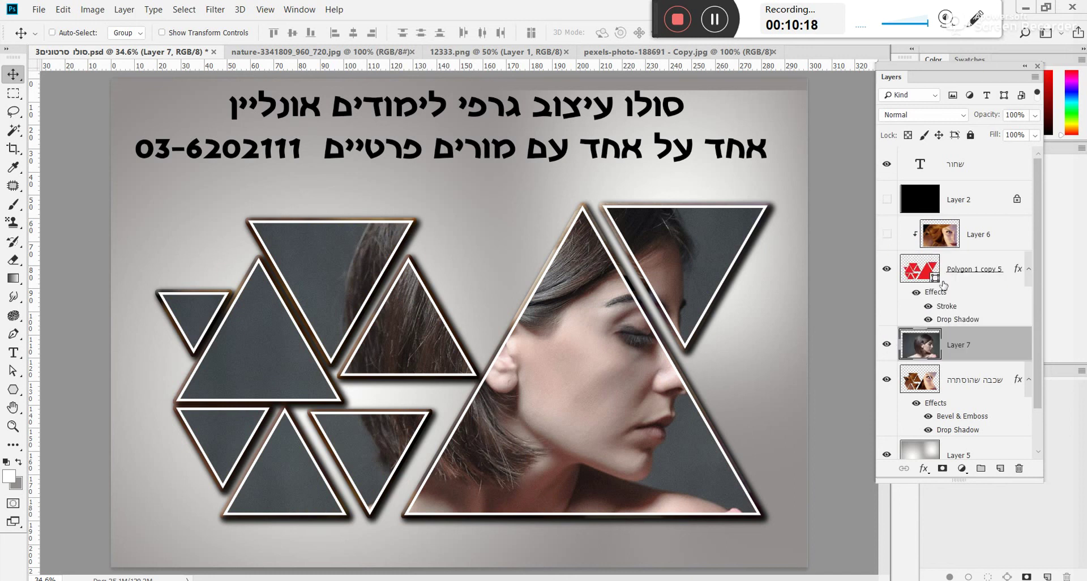
{"action": "left_click_drag", "start_coordinate": [930, 354], "coordinate": [926, 195]}
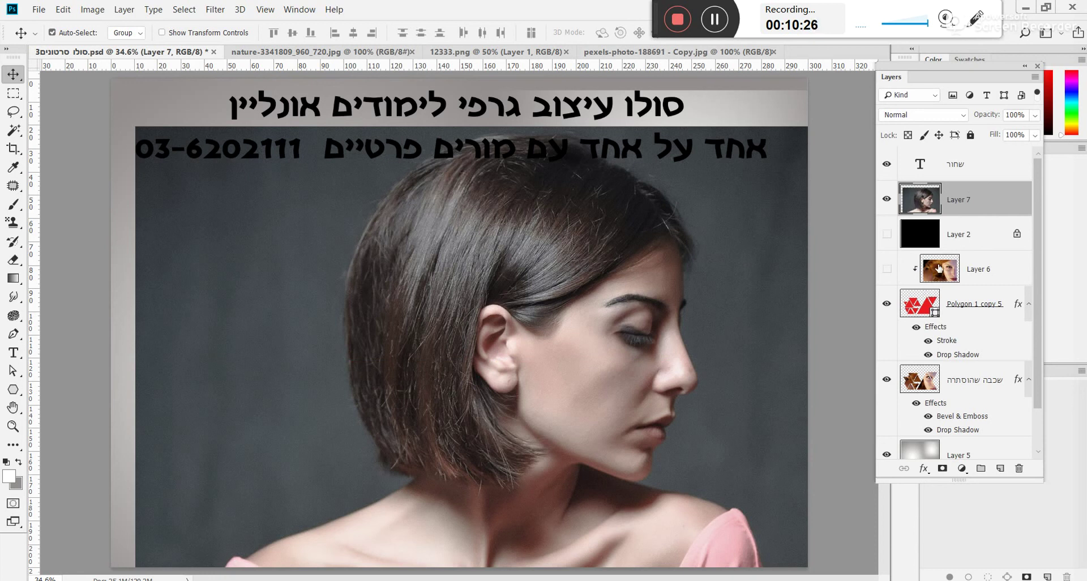
{"action": "left_click_drag", "start_coordinate": [944, 200], "coordinate": [944, 283]}
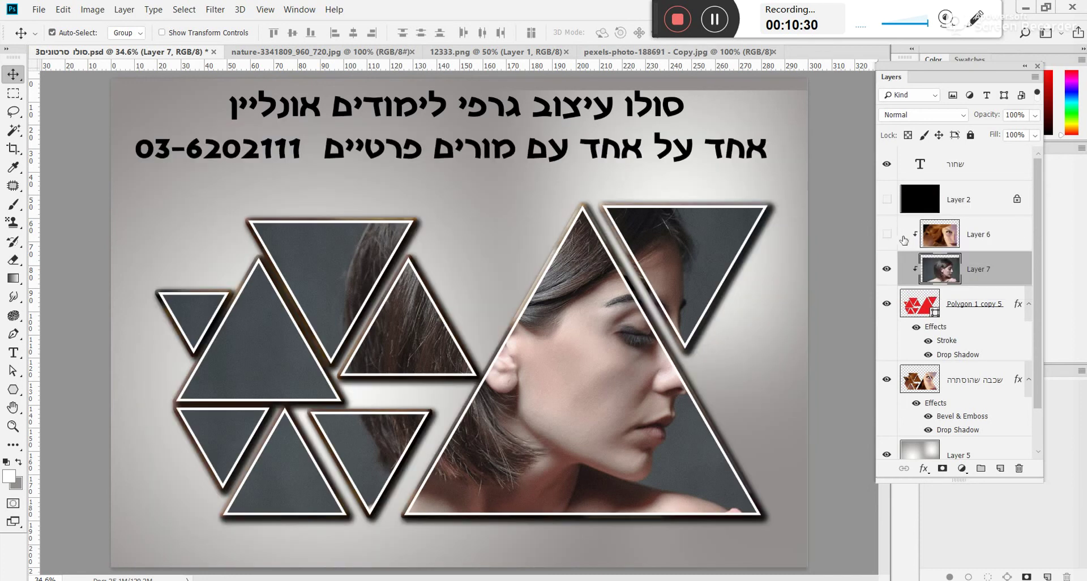